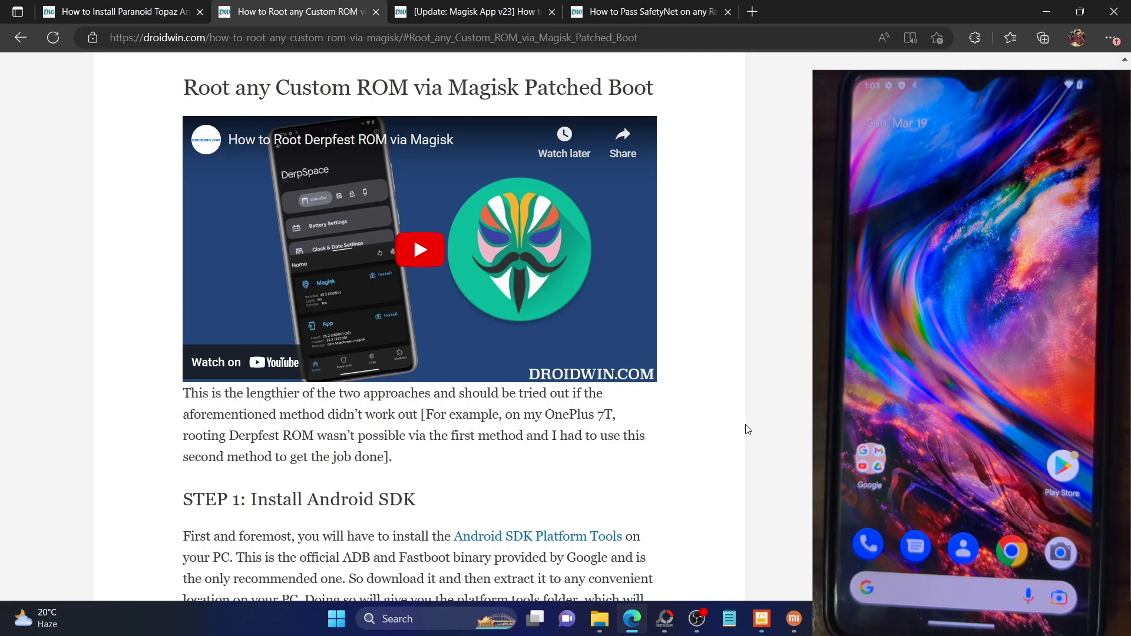
Read the guide's Android SDK Platform Tools step, then switch to File Explorer and show the platform-tools folder.
{"action": "scroll", "coordinate": [747, 430], "scroll_direction": "down", "scroll_amount": 1}
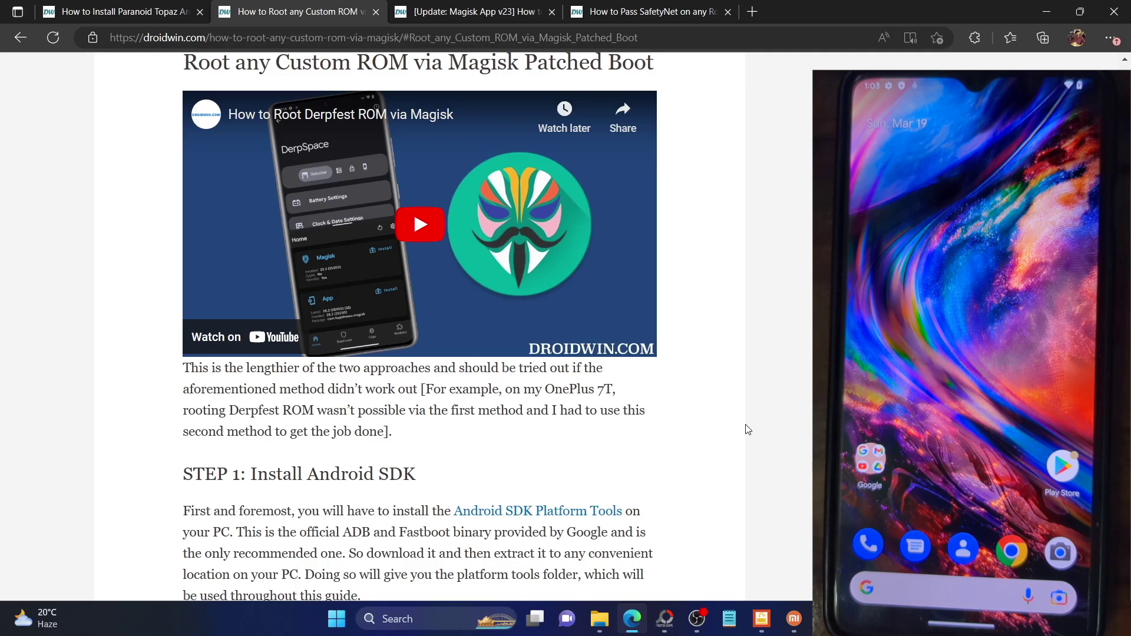
{"action": "scroll", "coordinate": [748, 430], "scroll_direction": "up", "scroll_amount": 1}
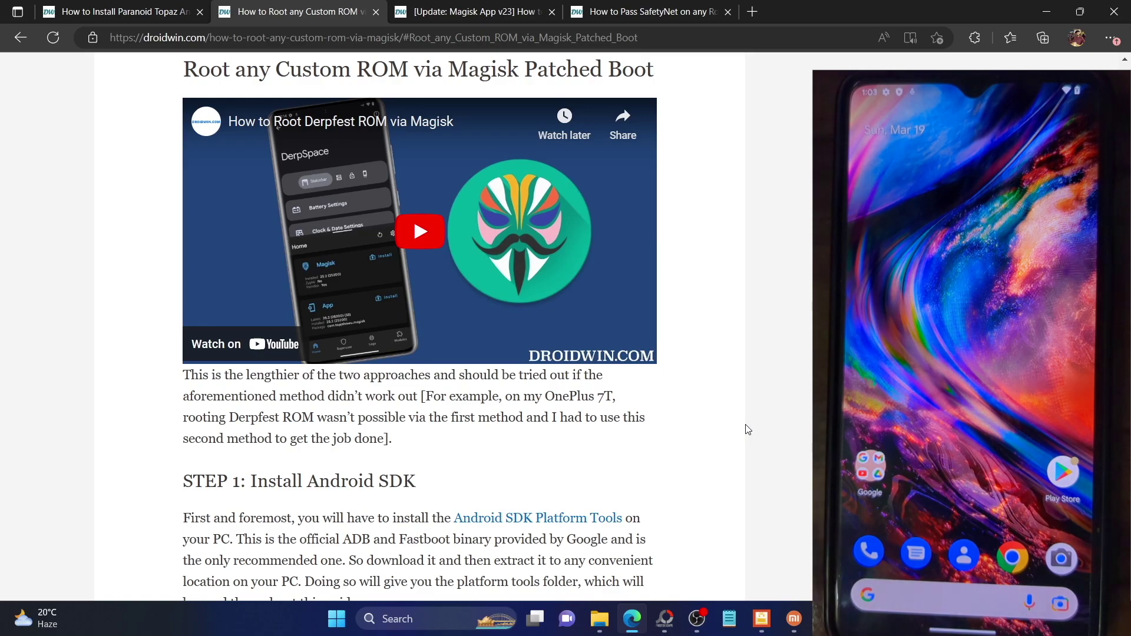
{"action": "scroll", "coordinate": [747, 429], "scroll_direction": "down", "scroll_amount": 3}
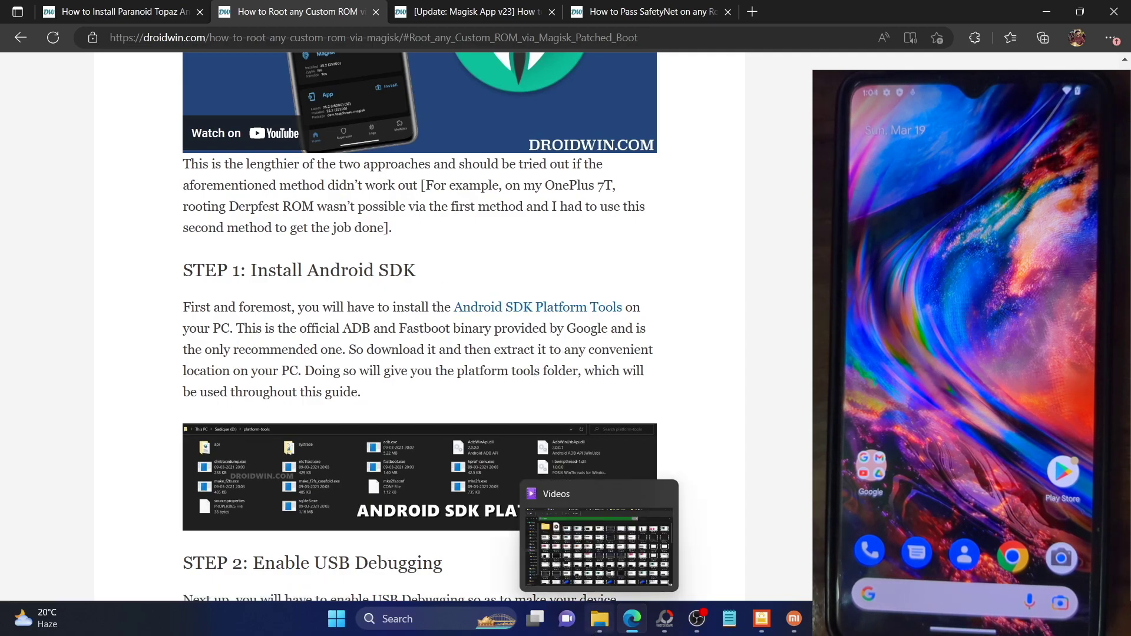
{"action": "left_click", "coordinate": [599, 619]}
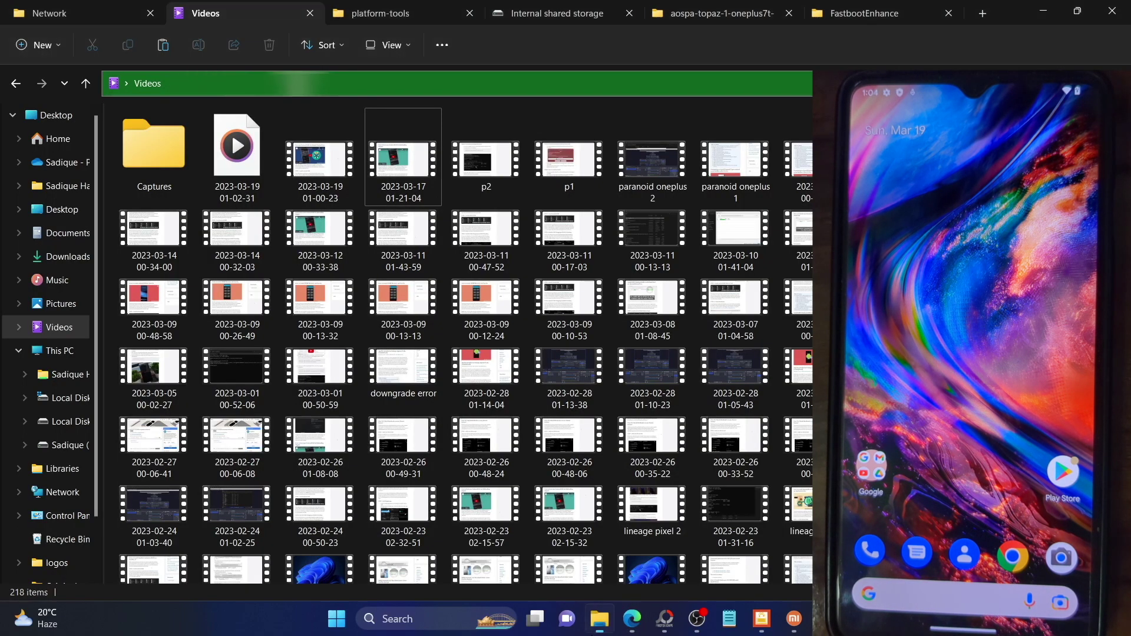
{"action": "left_click", "coordinate": [344, 16]}
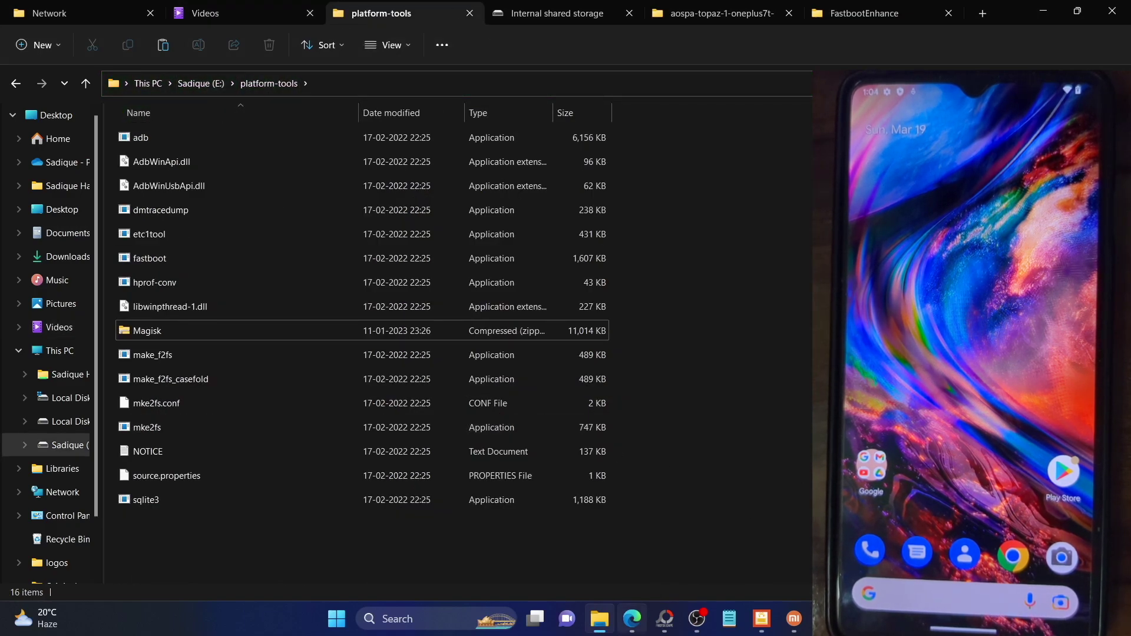
Switch back to the guide in Edge and read the step on enabling USB Debugging.
{"action": "left_click", "coordinate": [632, 619]}
{"action": "scroll", "coordinate": [516, 366], "scroll_direction": "down", "scroll_amount": 3}
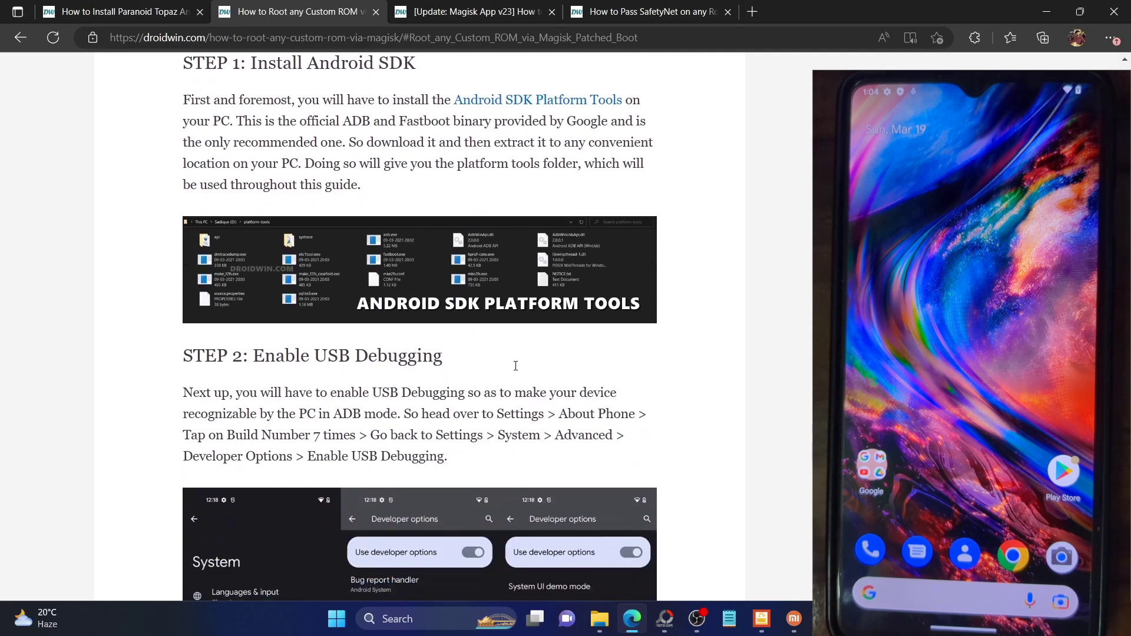
{"action": "scroll", "coordinate": [515, 366], "scroll_direction": "up", "scroll_amount": 1}
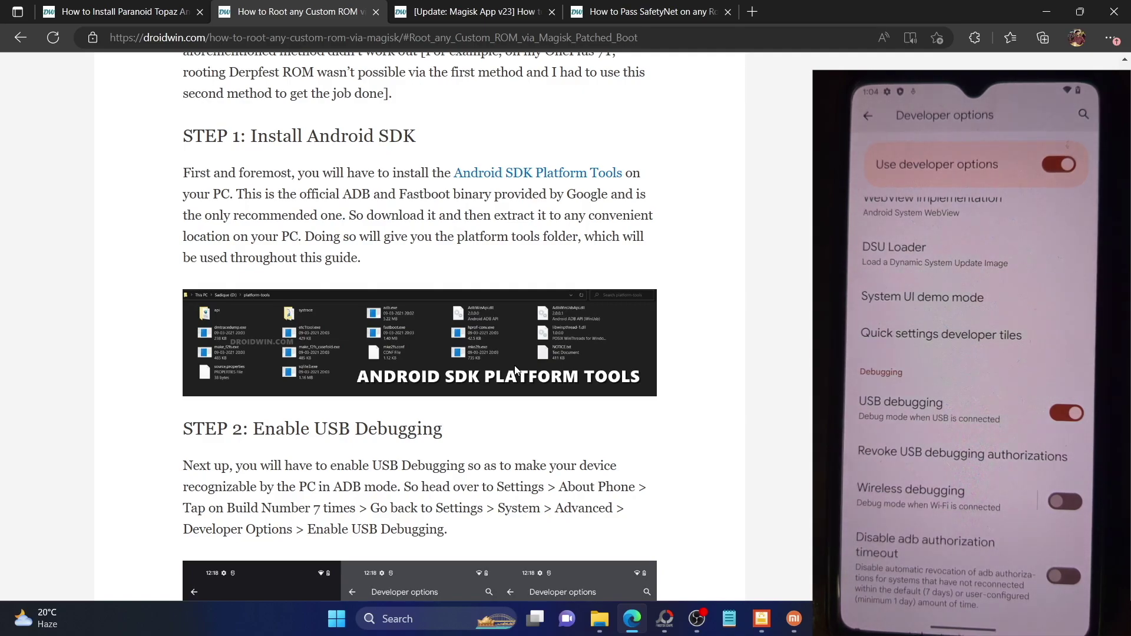
Switch to File Explorer and launch a Command Prompt from the platform-tools folder.
{"action": "left_click", "coordinate": [600, 616]}
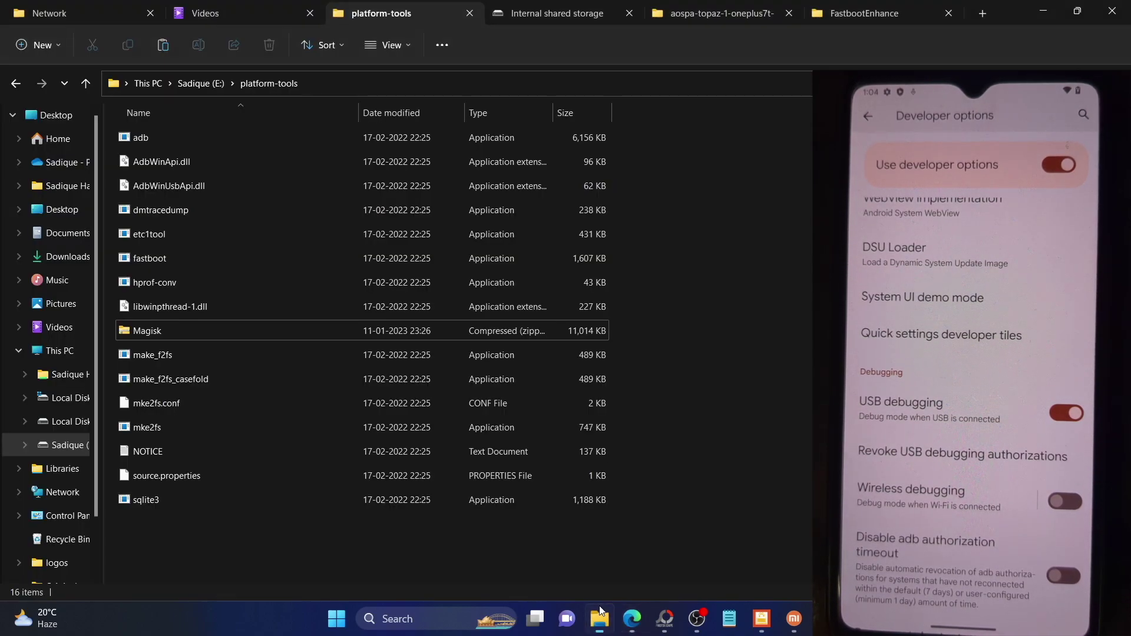
{"action": "left_click", "coordinate": [336, 87]}
{"action": "type", "text": "cmd"}
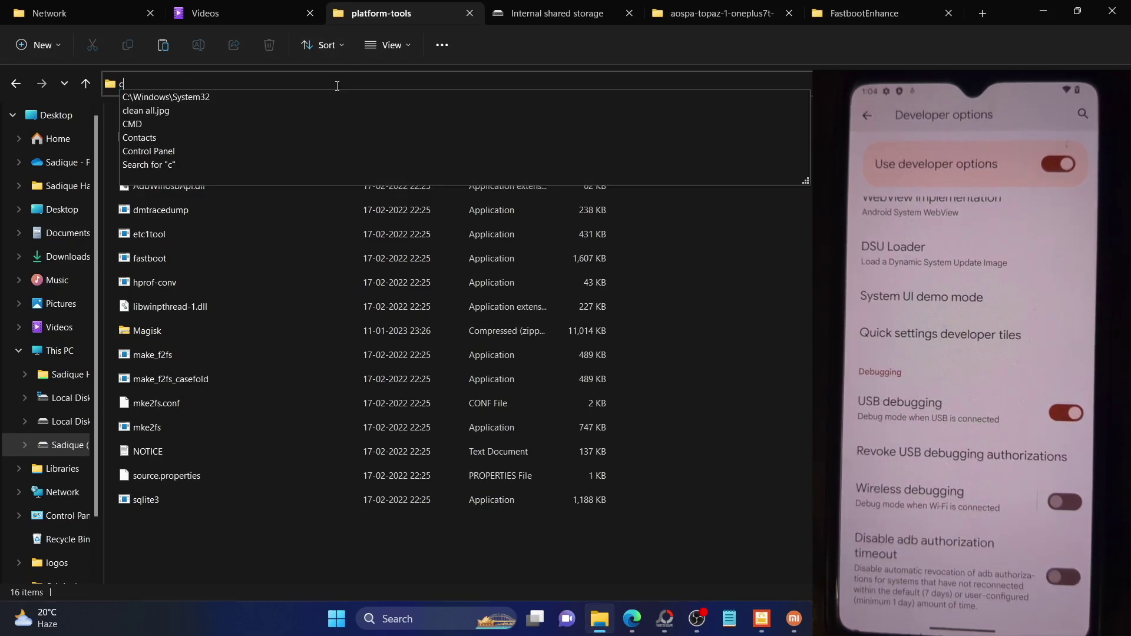
{"action": "key", "text": "Return"}
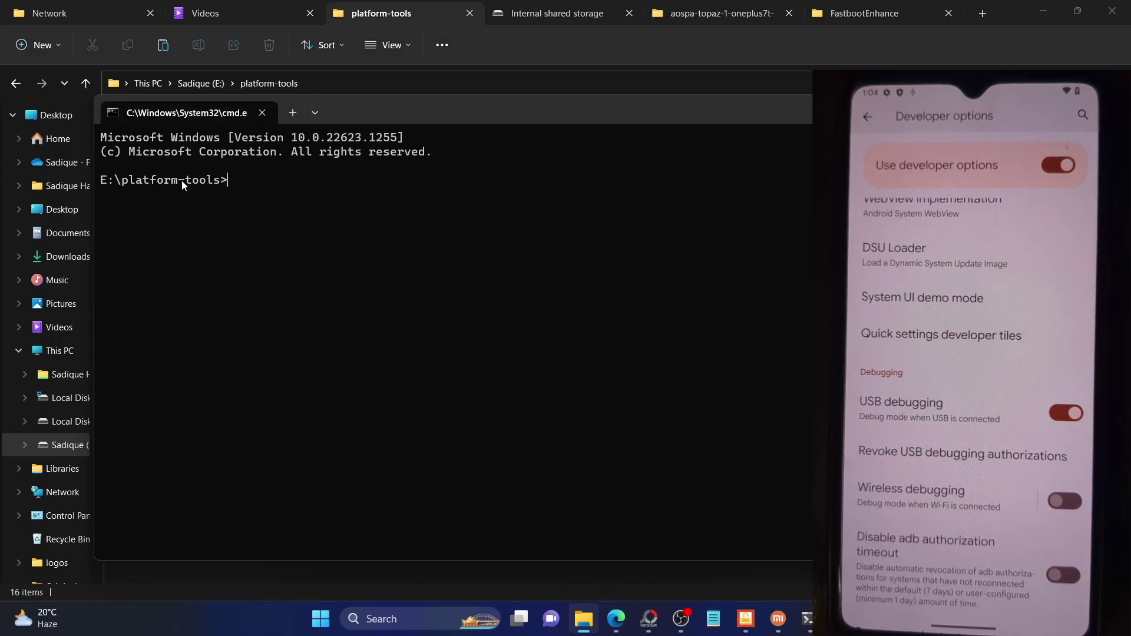
Run adb devices to check the phone's ADB connection.
{"action": "type", "text": "adb devices"}
{"action": "key", "text": "Return"}
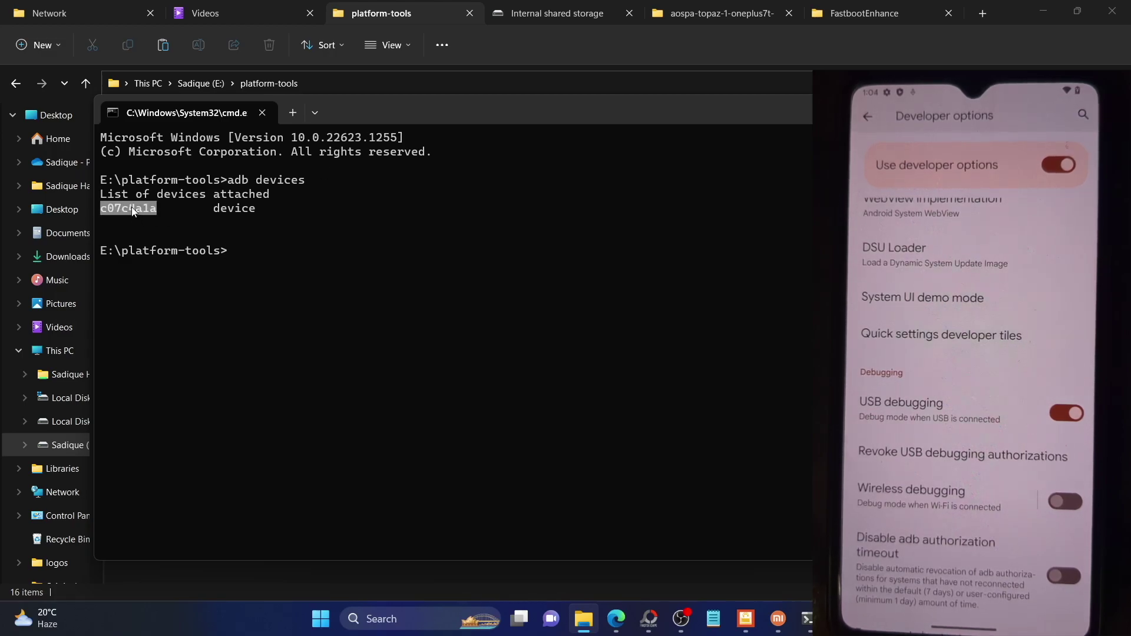
{"action": "left_click", "coordinate": [264, 257]}
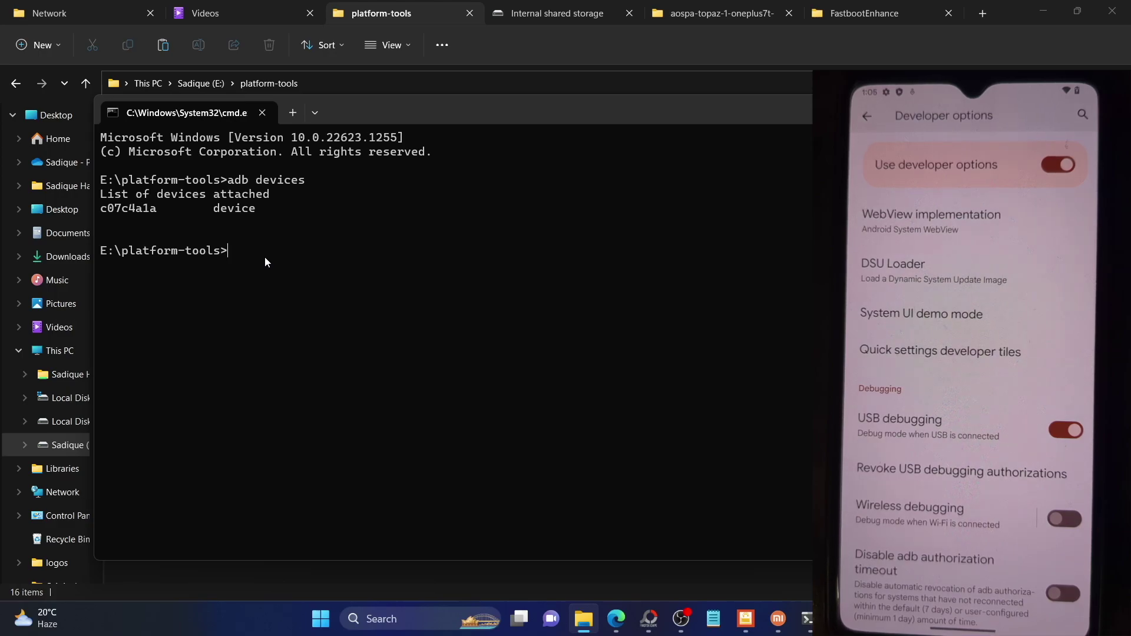
Return to the guide in Edge and read the step on extracting the custom ROM's boot.img.
{"action": "left_click", "coordinate": [617, 619]}
{"action": "scroll", "coordinate": [569, 445], "scroll_direction": "down", "scroll_amount": 10}
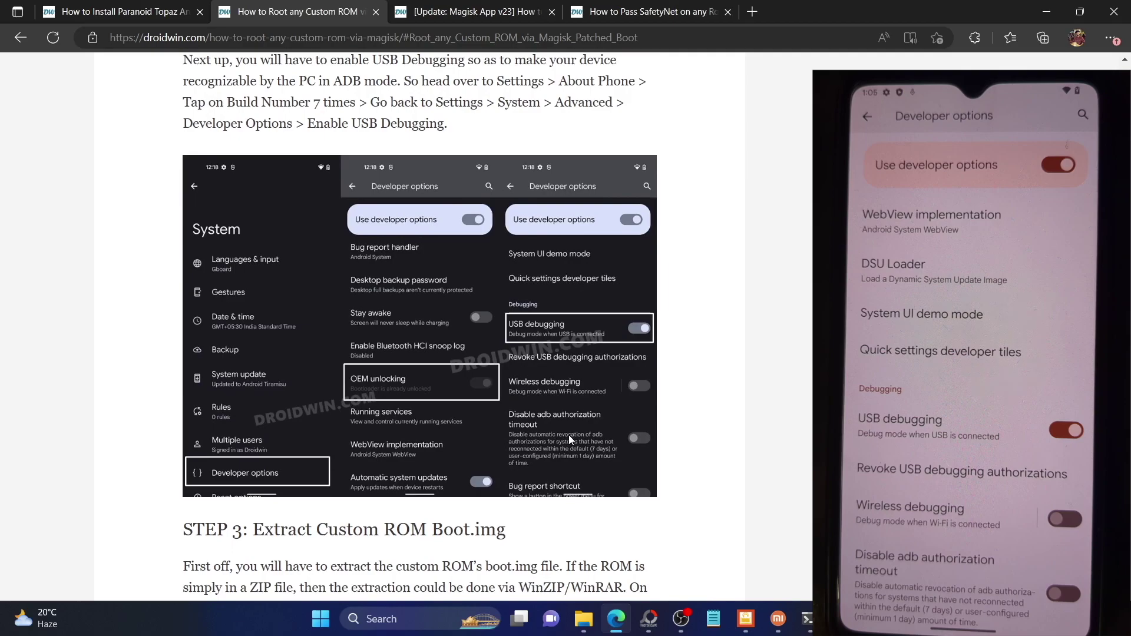
{"action": "scroll", "coordinate": [569, 441], "scroll_direction": "down", "scroll_amount": 2}
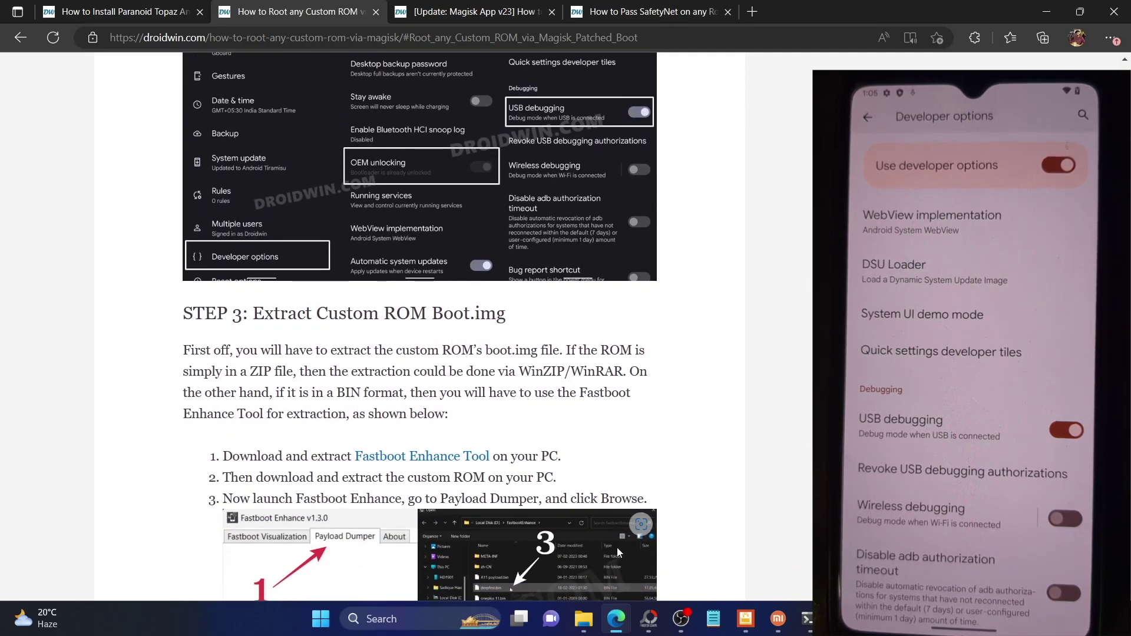
In File Explorer, inspect the contents of the aospa-topaz-1-oneplus7t-20230220-image and aospa-topaz-1-oneplus7t-20230220 archives in Downloads.
{"action": "left_click", "coordinate": [584, 618]}
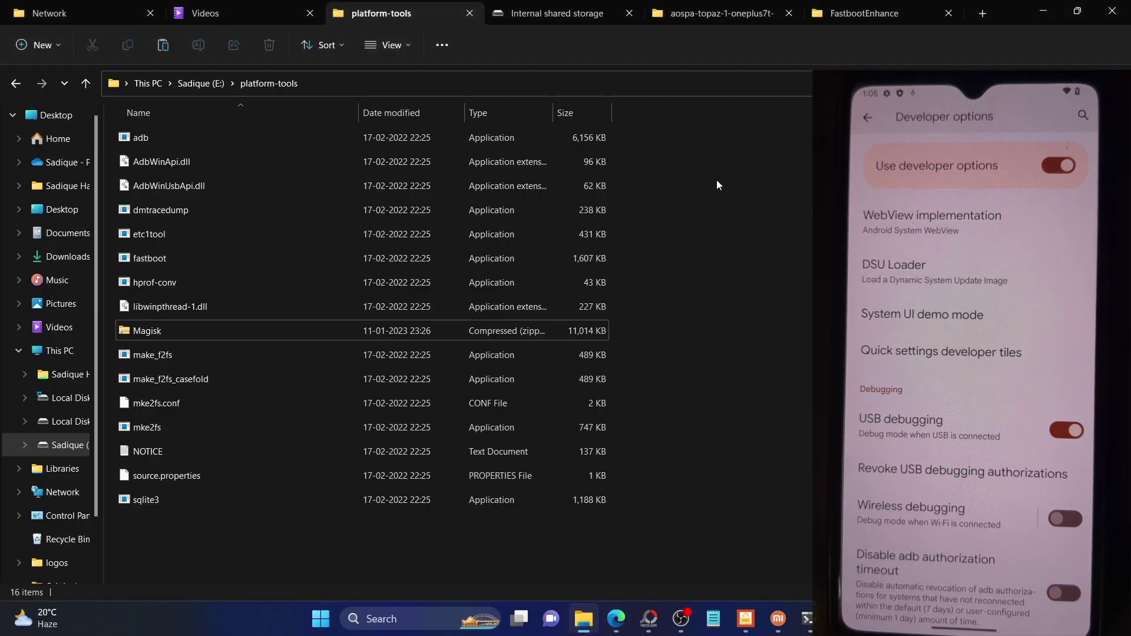
{"action": "left_click", "coordinate": [716, 16]}
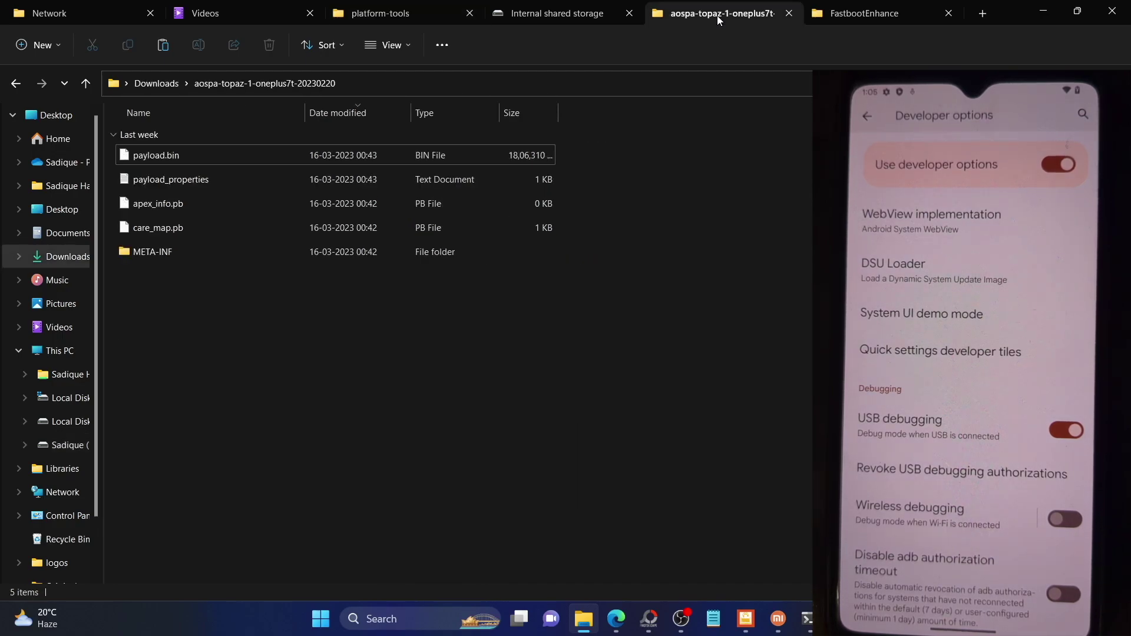
{"action": "left_click", "coordinate": [17, 83]}
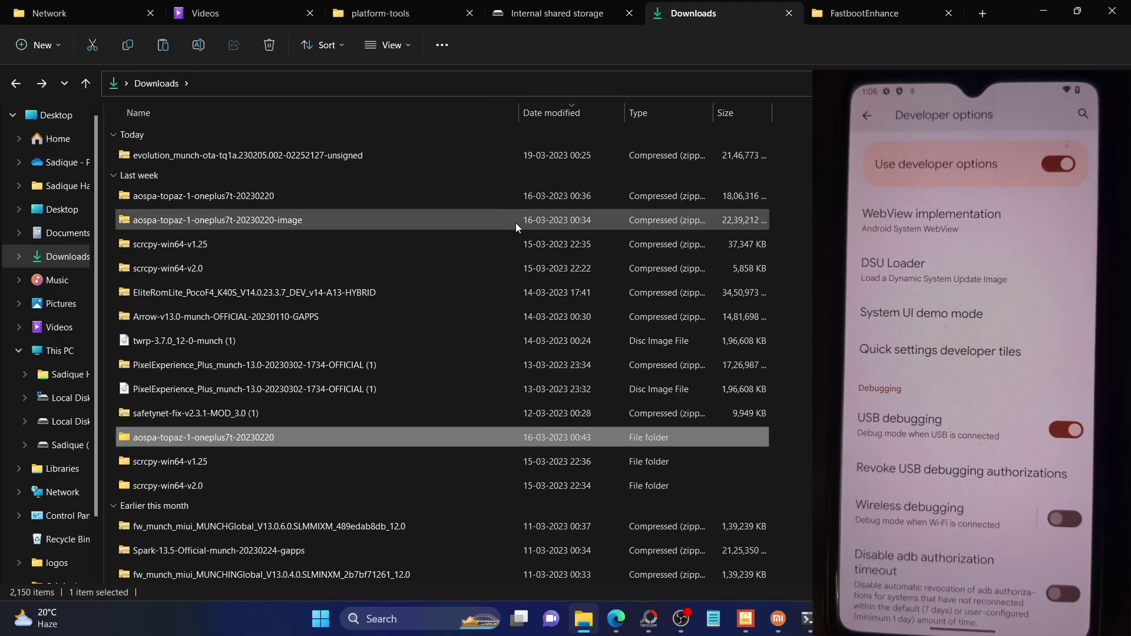
{"action": "left_click", "coordinate": [303, 221]}
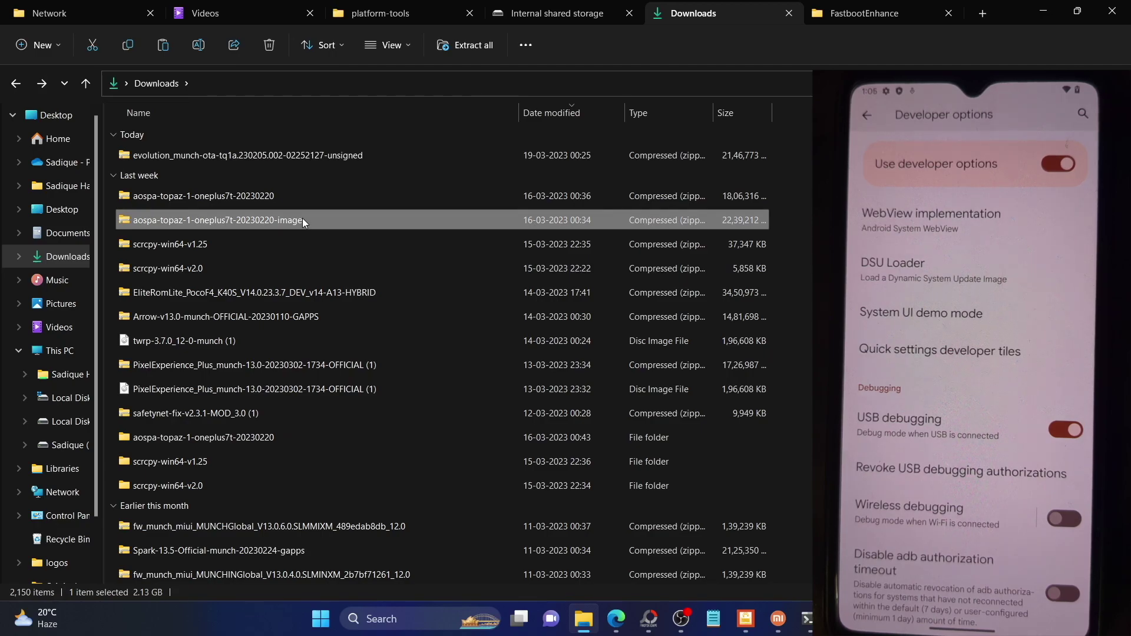
{"action": "left_click", "coordinate": [268, 198]}
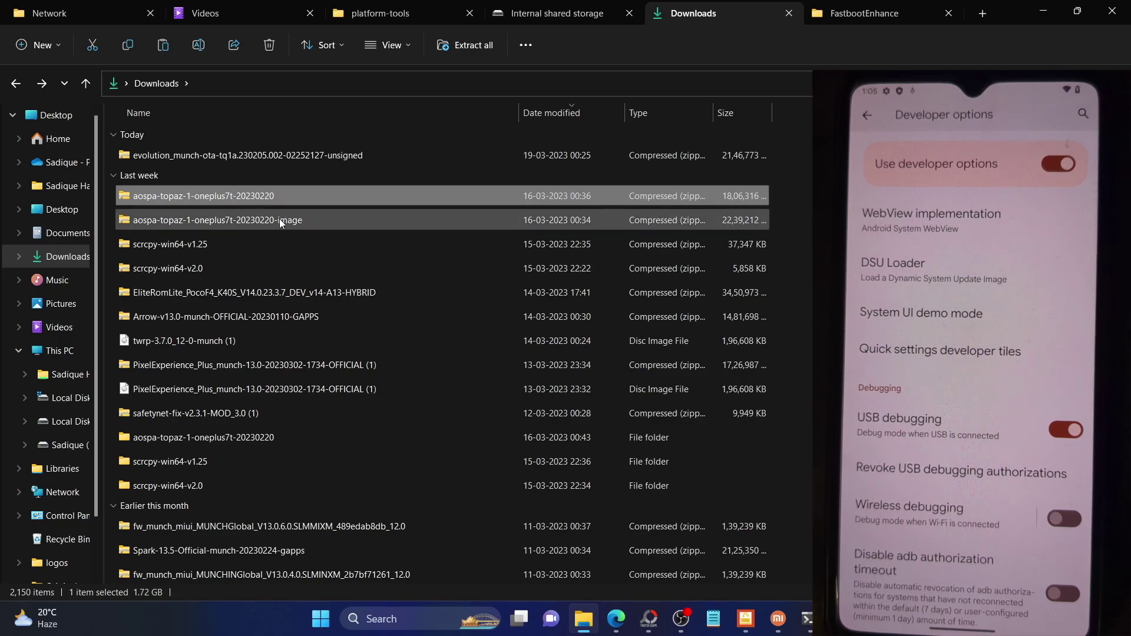
{"action": "double_click", "coordinate": [280, 220]}
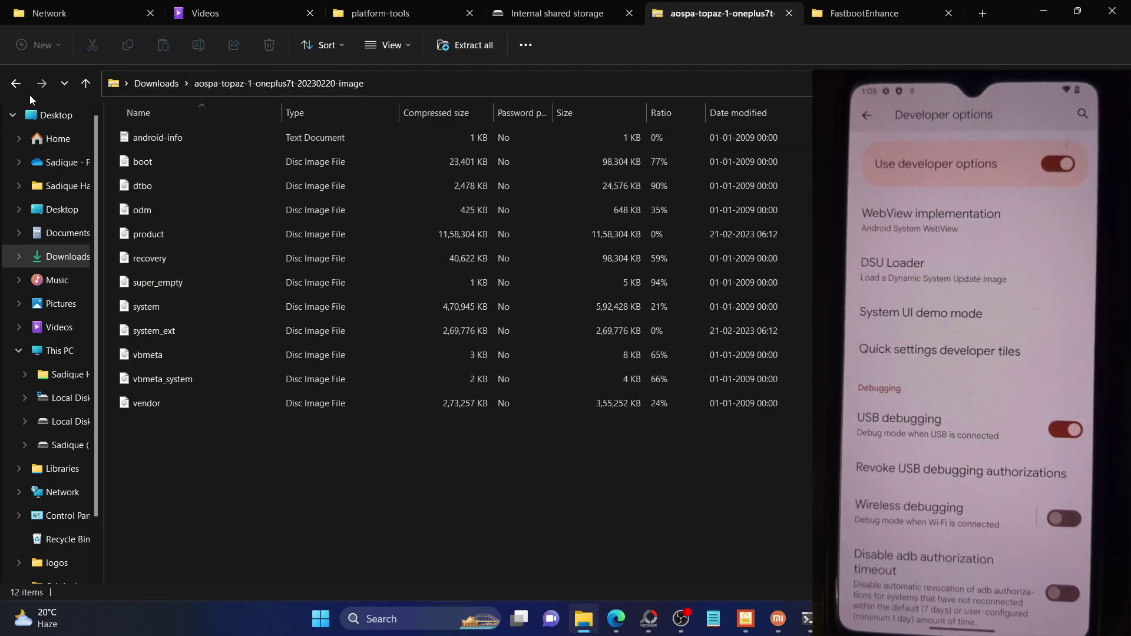
{"action": "left_click", "coordinate": [15, 84]}
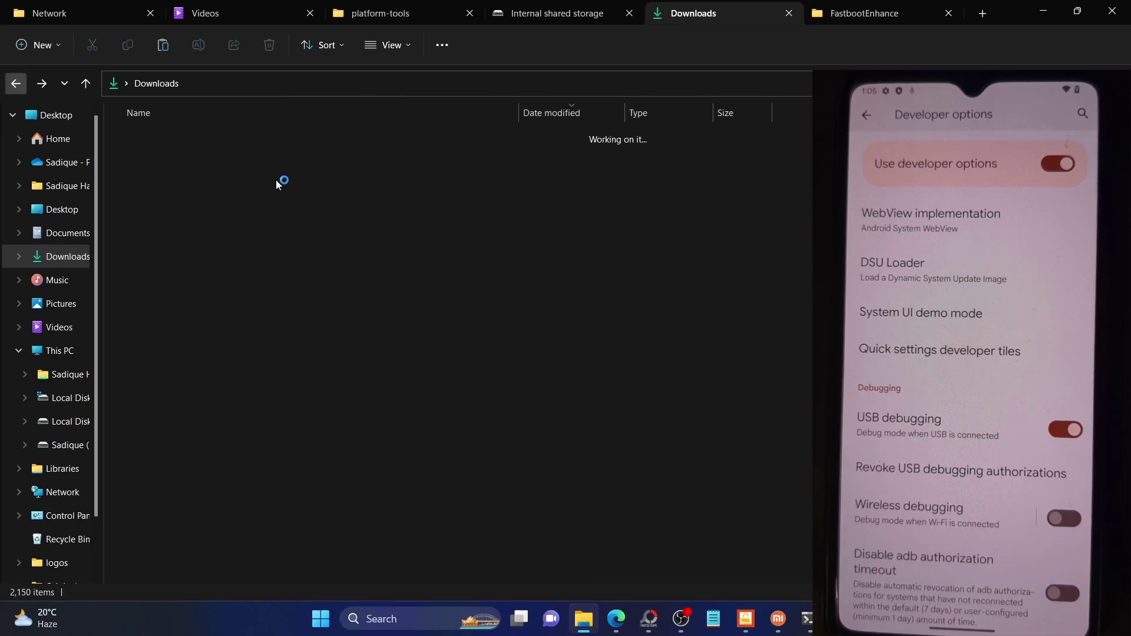
{"action": "double_click", "coordinate": [205, 199]}
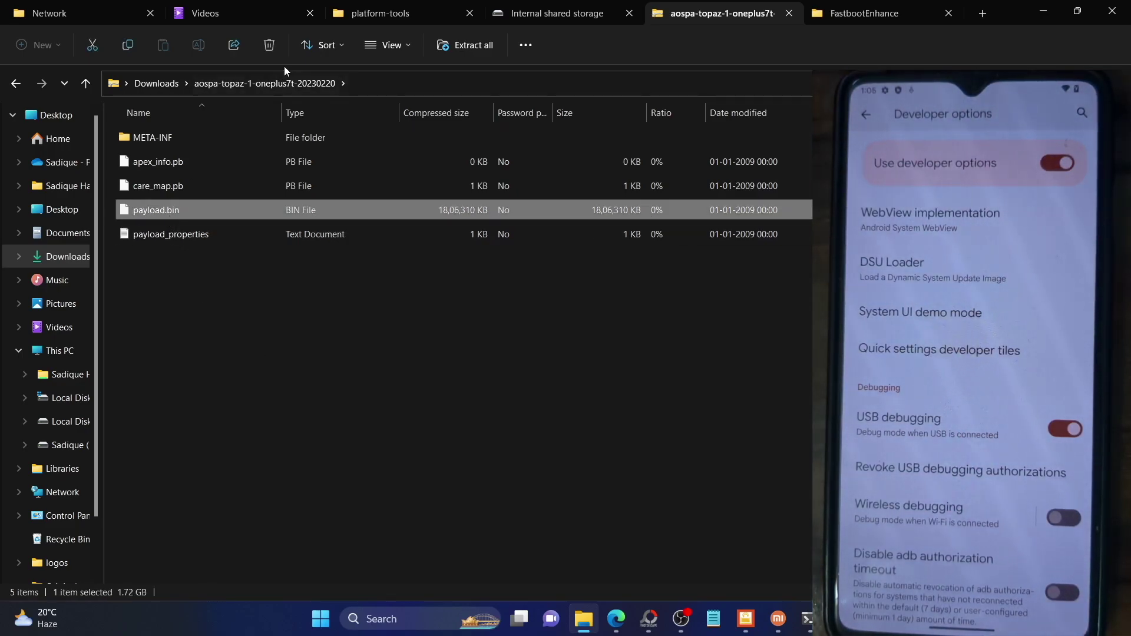
{"action": "left_click", "coordinate": [431, 504]}
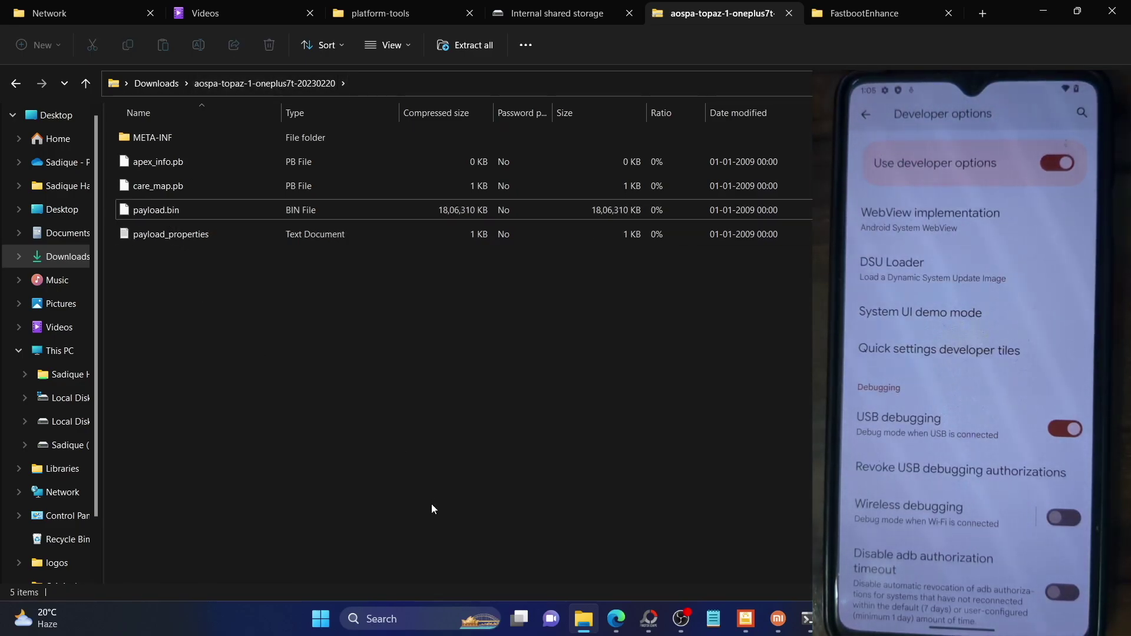
Show the FastbootEnhance folder, then check the guide in Edge for the Fastboot Enhance Tool download and payload extraction instructions.
{"action": "left_click", "coordinate": [832, 16]}
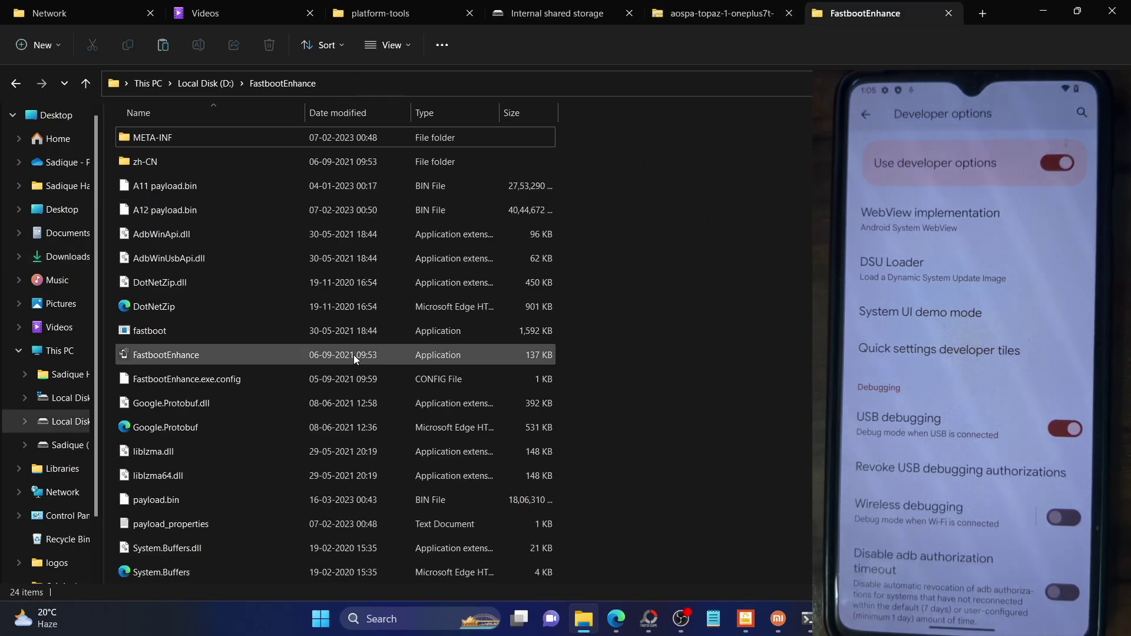
{"action": "left_click", "coordinate": [617, 619]}
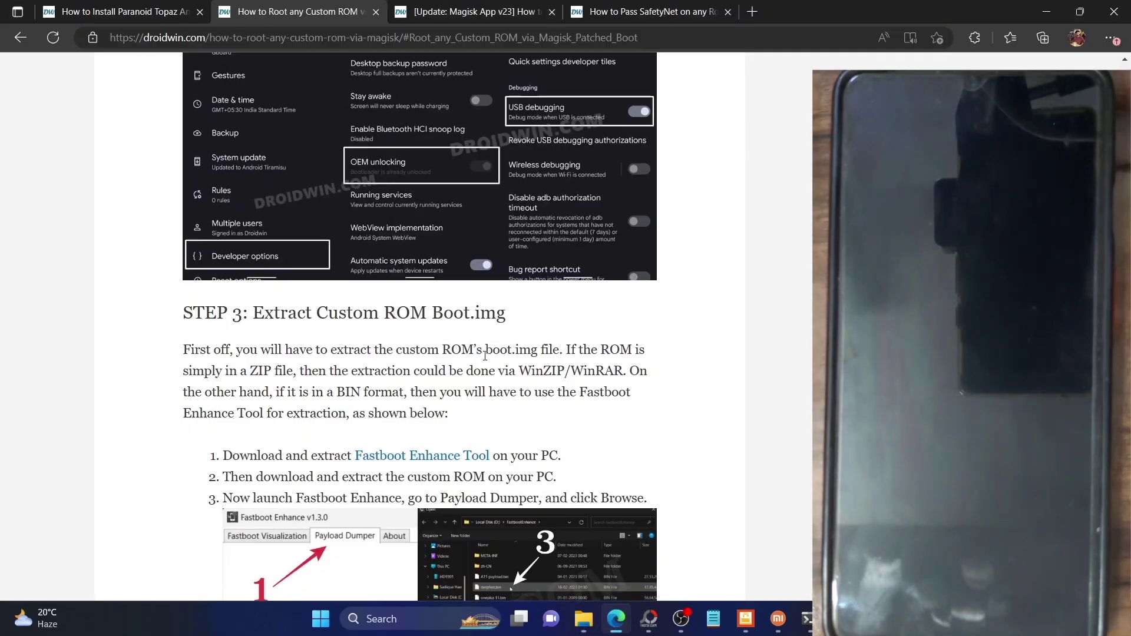
{"action": "scroll", "coordinate": [485, 356], "scroll_direction": "down", "scroll_amount": 1}
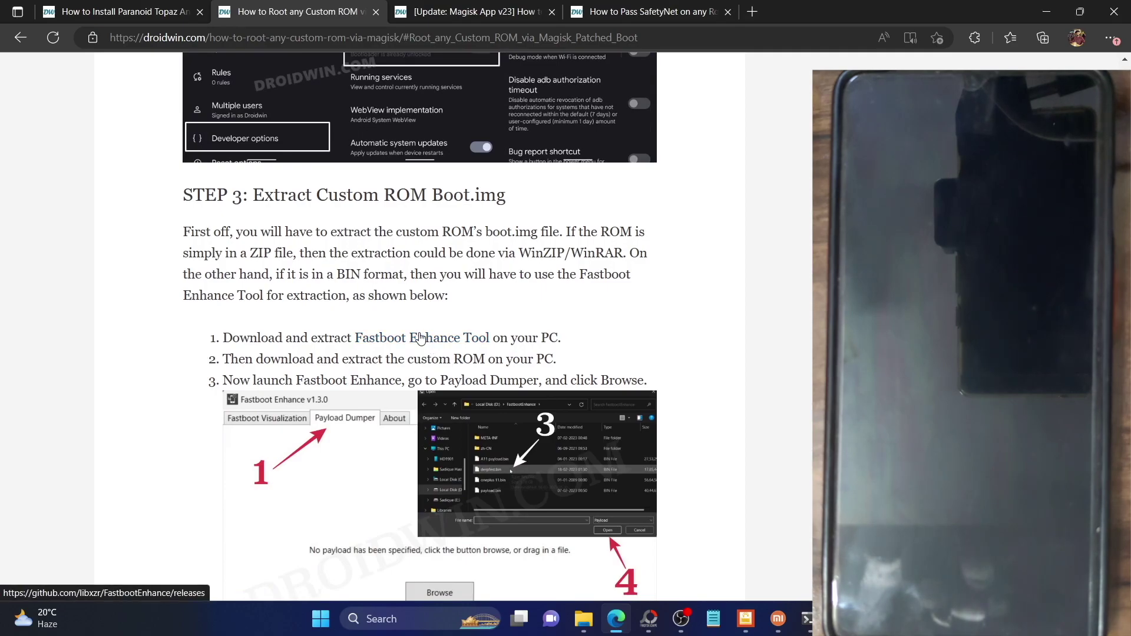
In File Explorer, locate payload.bin in the aospa-topaz-1-oneplus7t-20230220 archive and its copy in the FastbootEnhance folder.
{"action": "left_click", "coordinate": [583, 619]}
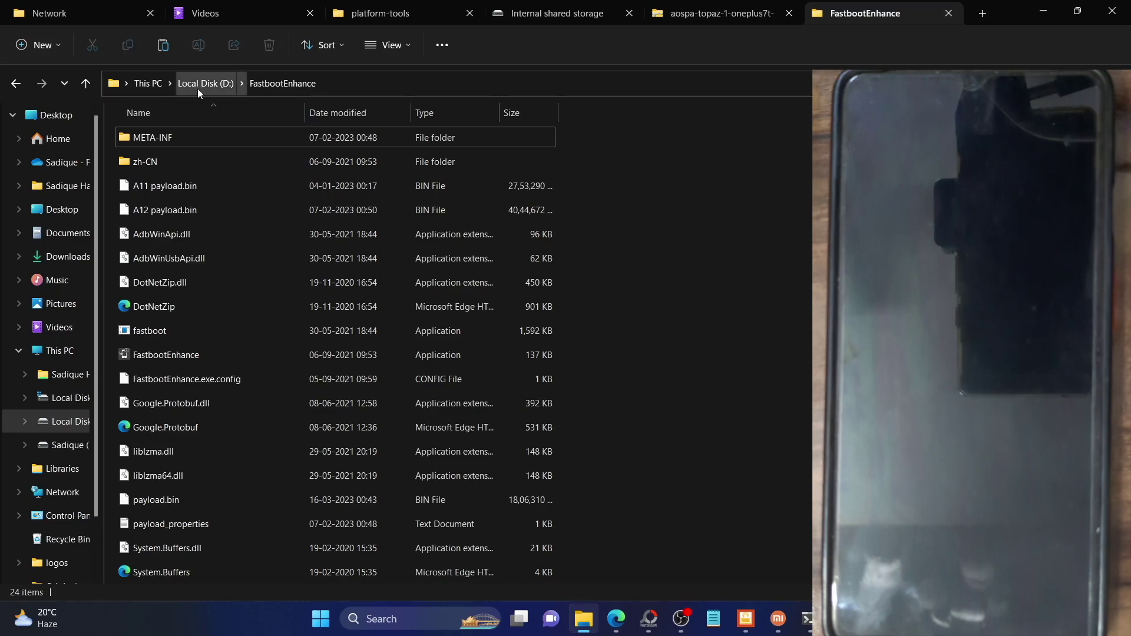
{"action": "left_click", "coordinate": [695, 13]}
{"action": "left_click", "coordinate": [196, 209]}
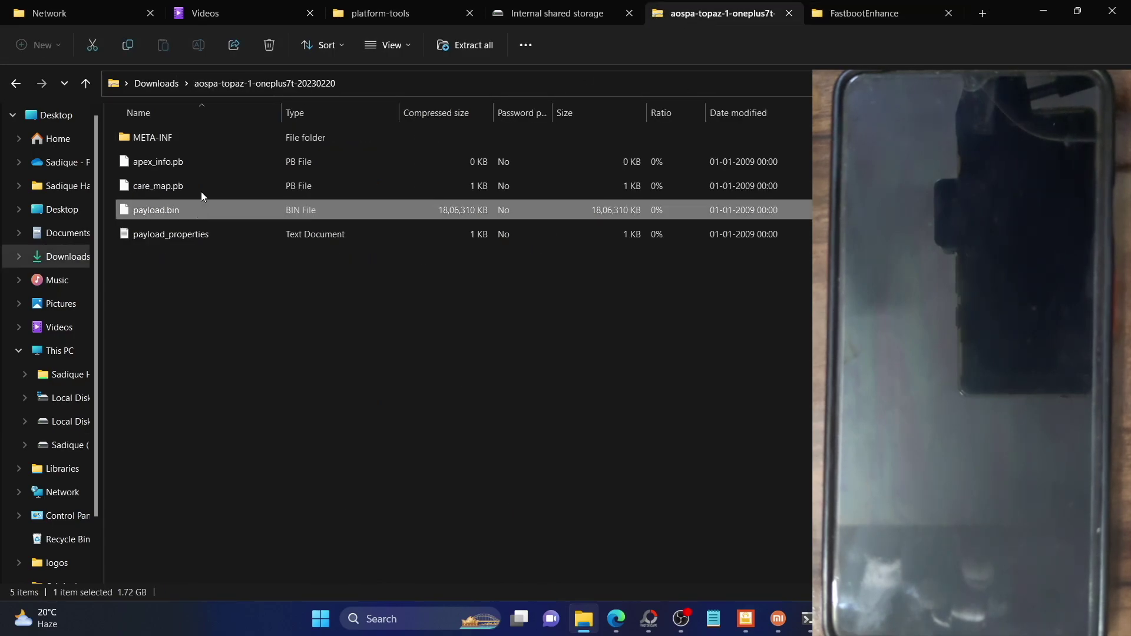
{"action": "left_click", "coordinate": [845, 11]}
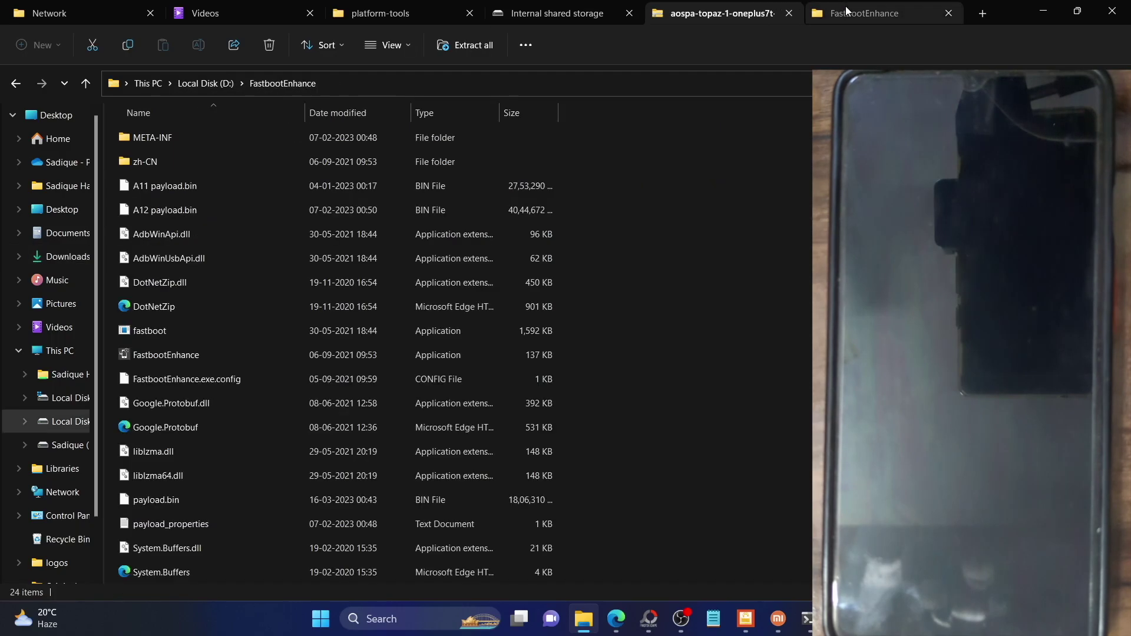
{"action": "left_click", "coordinate": [218, 504]}
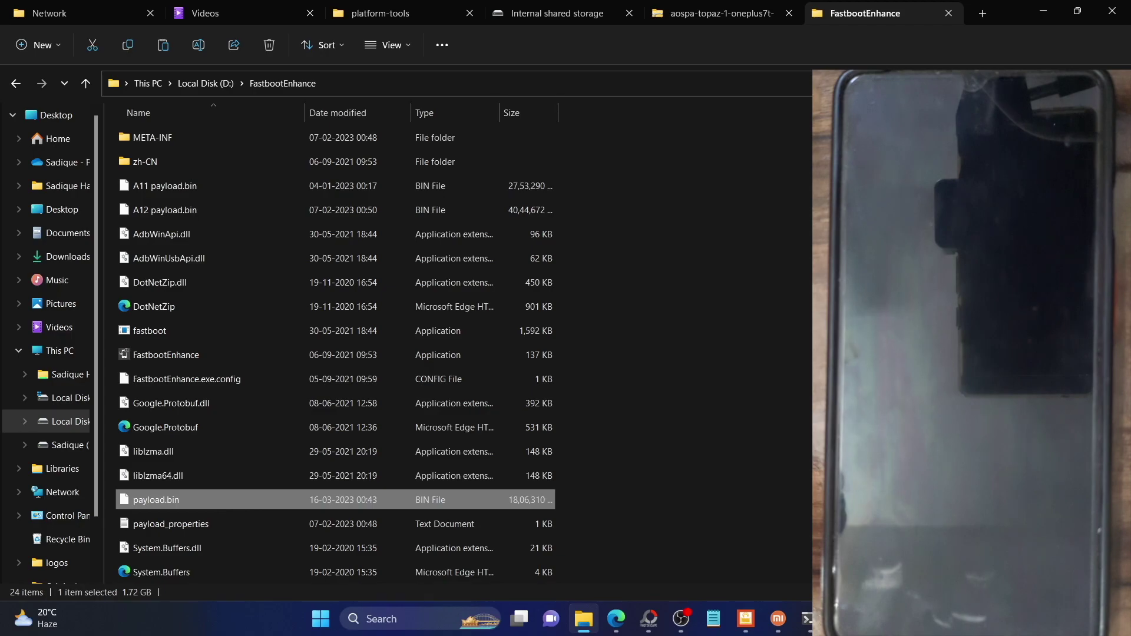
{"action": "left_click", "coordinate": [678, 294]}
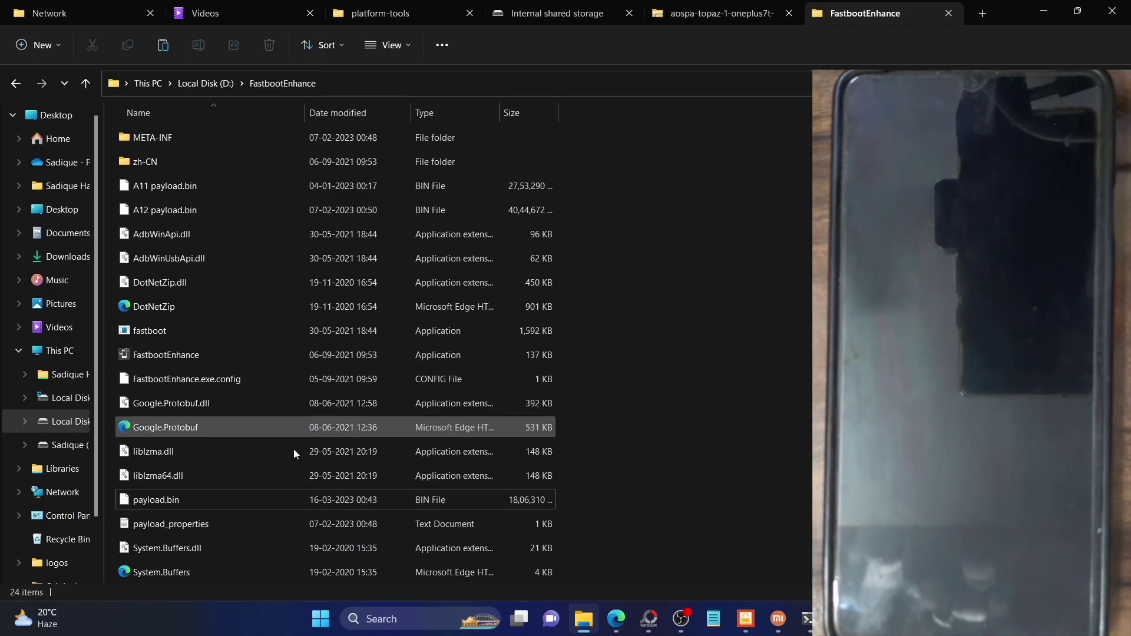
Launch FastbootEnhance from its folder and load payload.bin from the same folder into the Payload Dumper.
{"action": "left_click", "coordinate": [172, 355]}
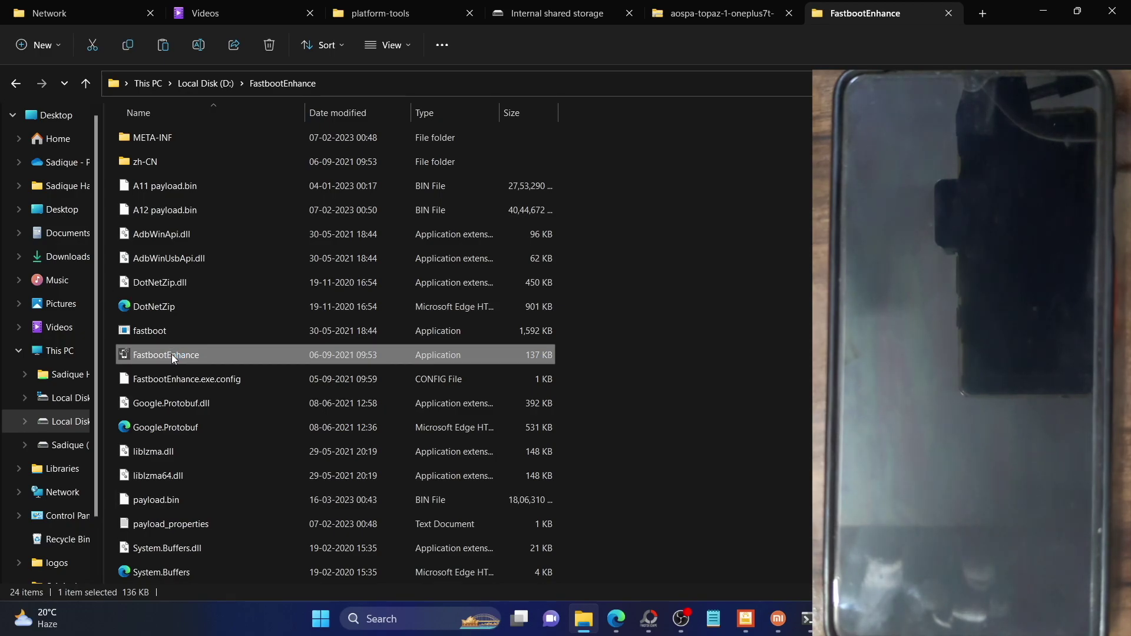
{"action": "double_click", "coordinate": [172, 358]}
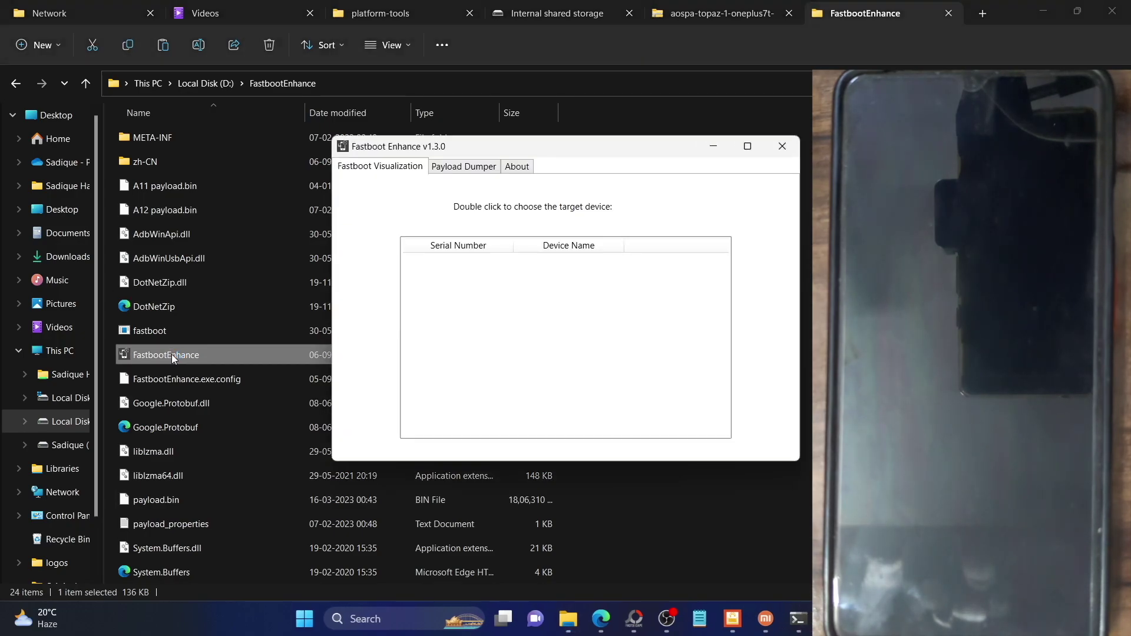
{"action": "left_click", "coordinate": [470, 169]}
{"action": "left_click", "coordinate": [588, 360]}
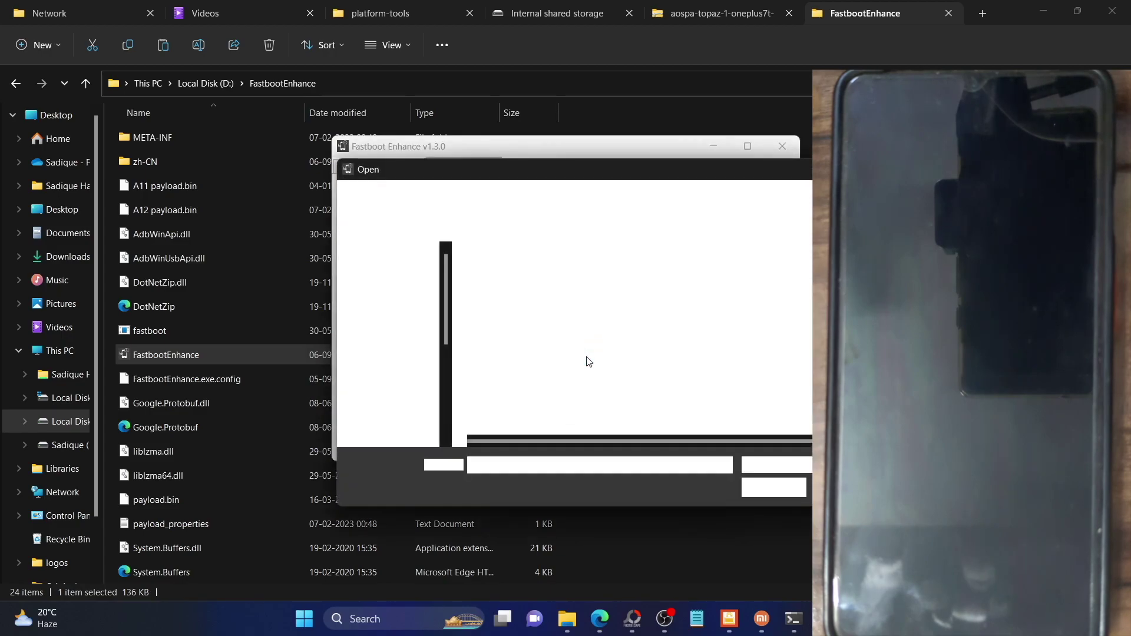
{"action": "left_click", "coordinate": [504, 377]}
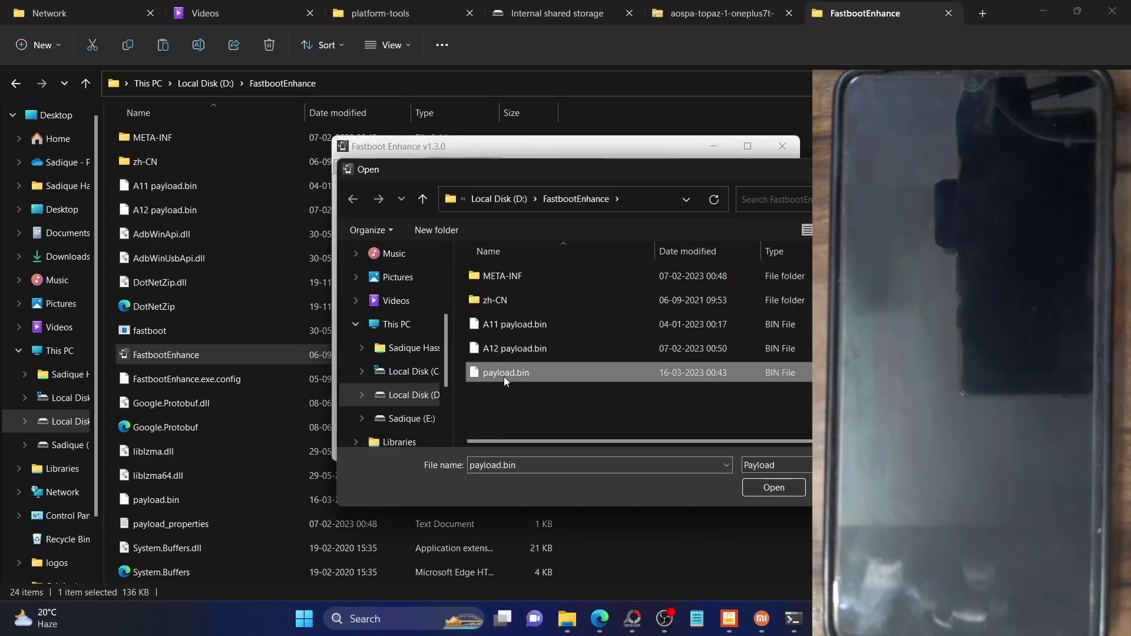
{"action": "left_click", "coordinate": [790, 486]}
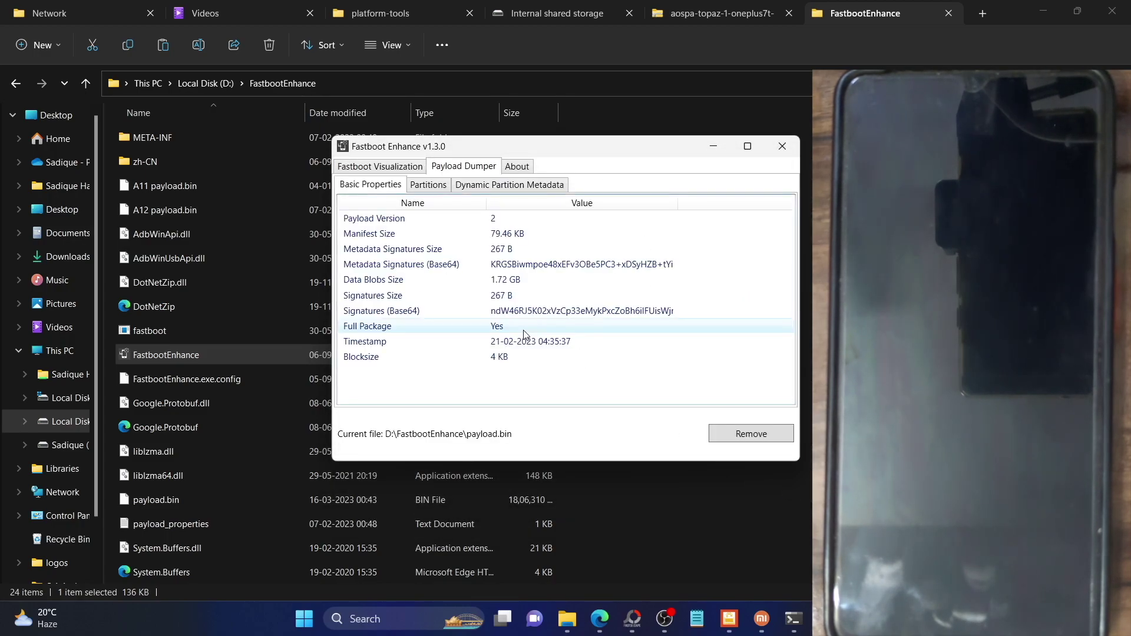
Extract the boot partition image from the loaded payload, saving it to the Desktop.
{"action": "left_click", "coordinate": [443, 186]}
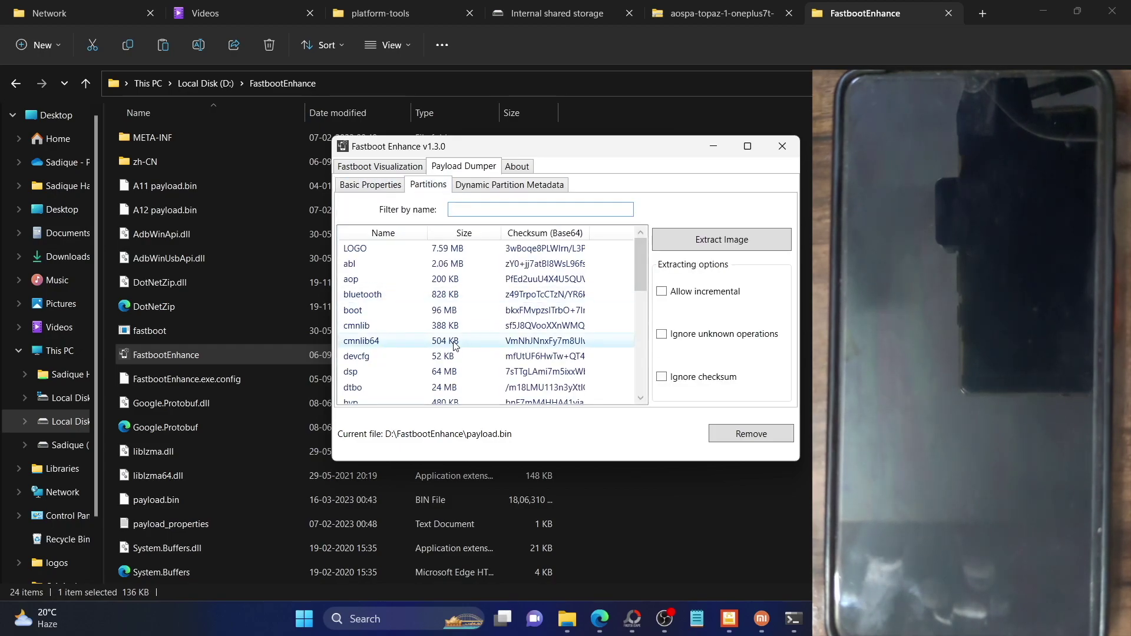
{"action": "left_click", "coordinate": [380, 310]}
{"action": "left_click", "coordinate": [720, 247]}
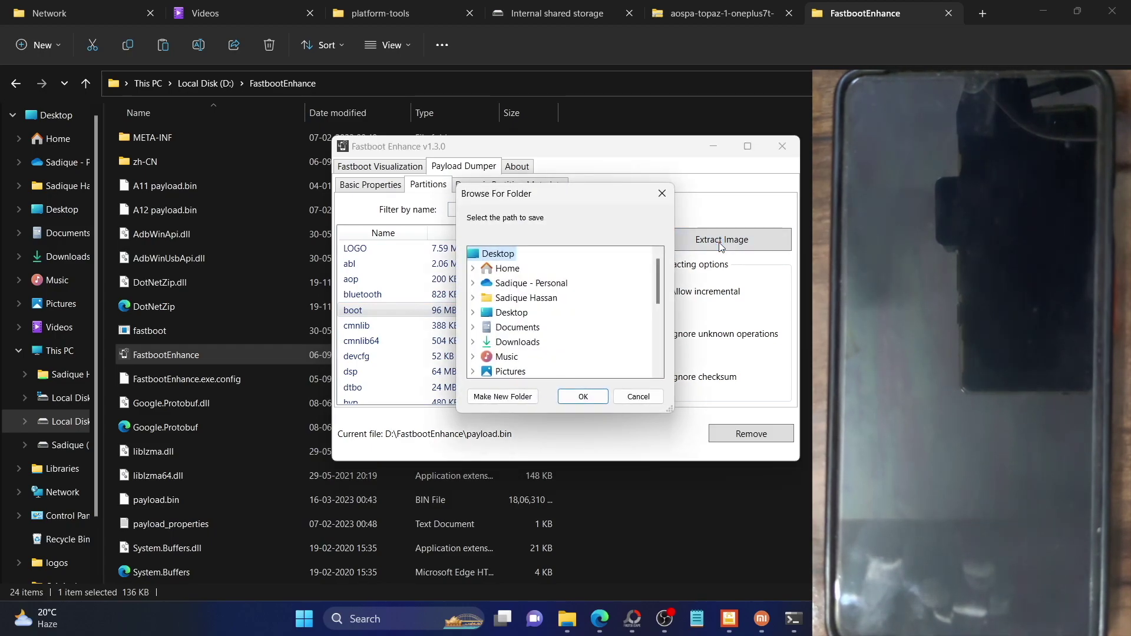
{"action": "left_click", "coordinate": [583, 397]}
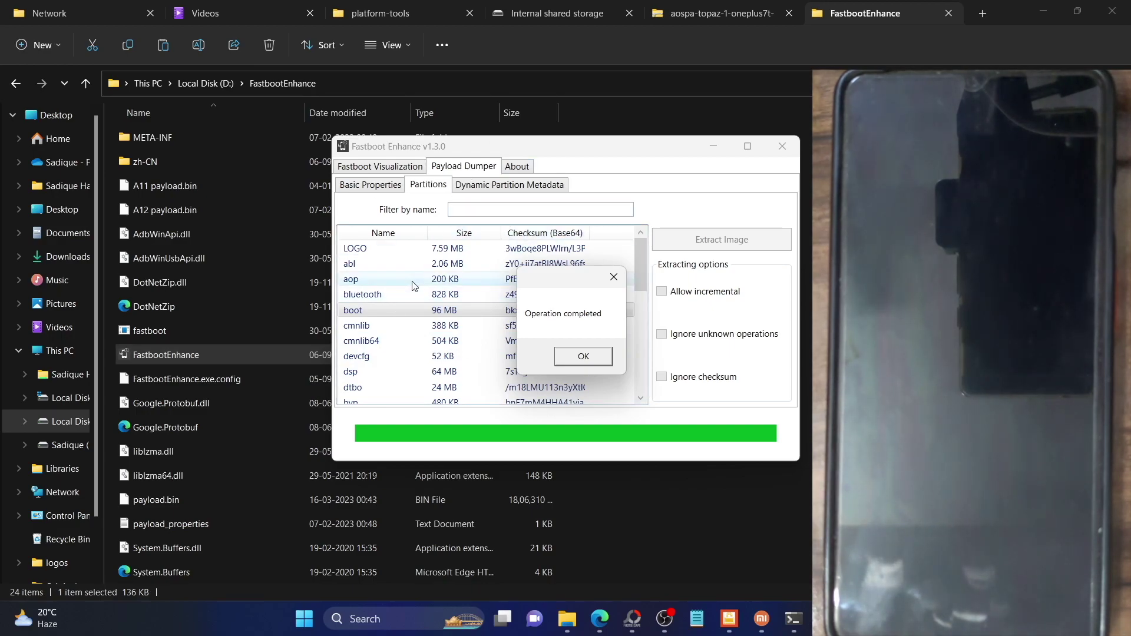
{"action": "left_click", "coordinate": [583, 357]}
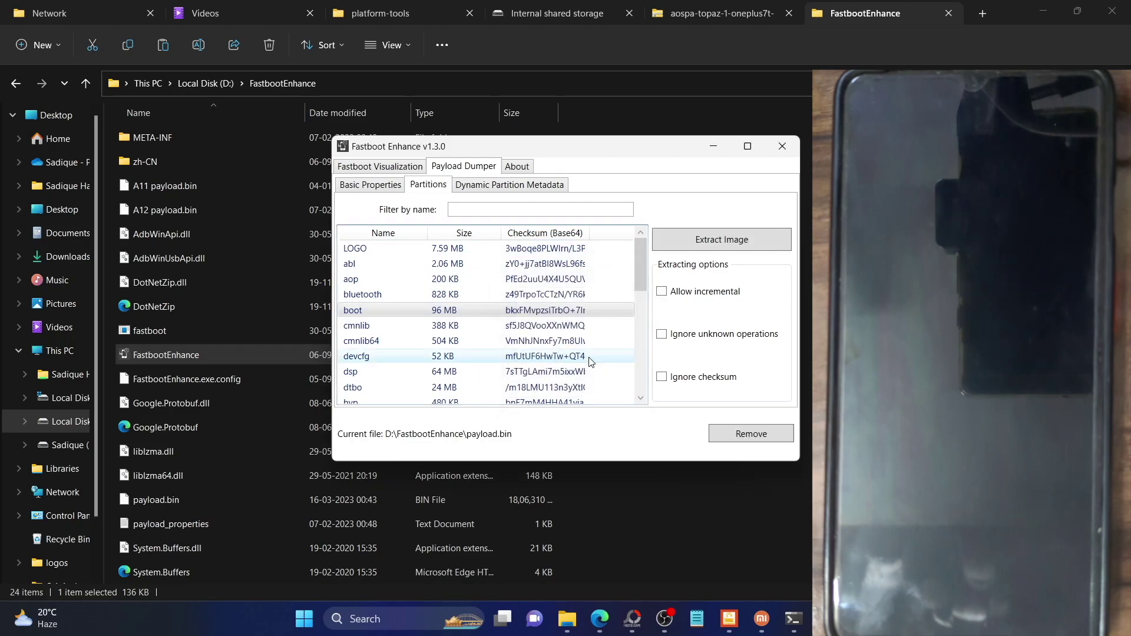
Minimize Fastboot Enhance and copy the extracted boot image from the desktop into the platform-tools folder.
{"action": "left_click", "coordinate": [714, 146]}
{"action": "key", "text": "super+d"}
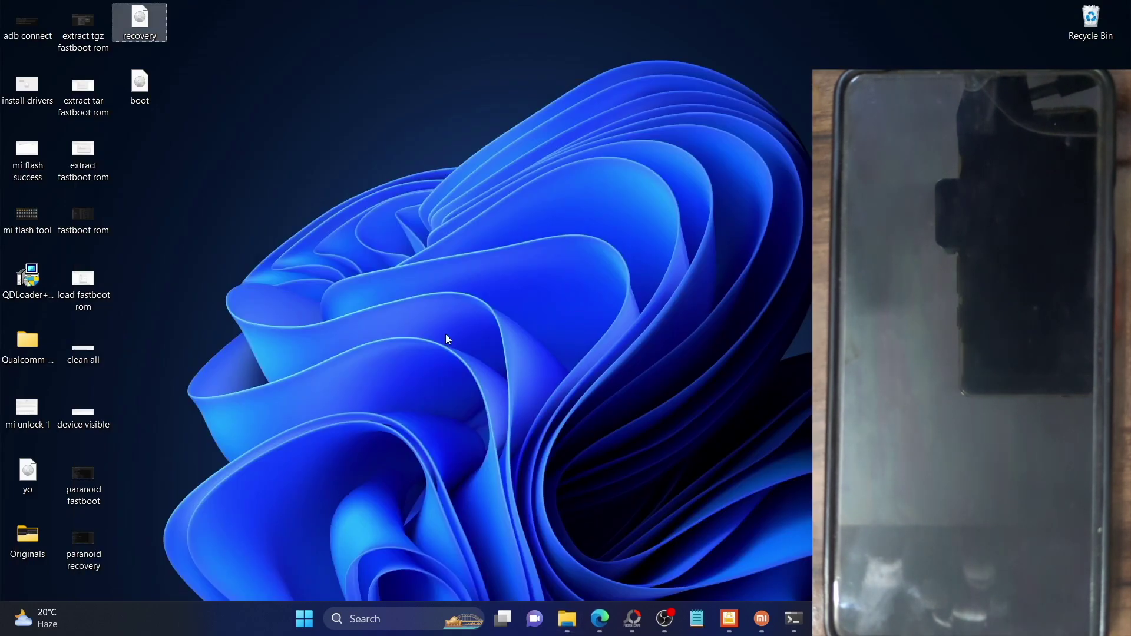
{"action": "left_click", "coordinate": [138, 75]}
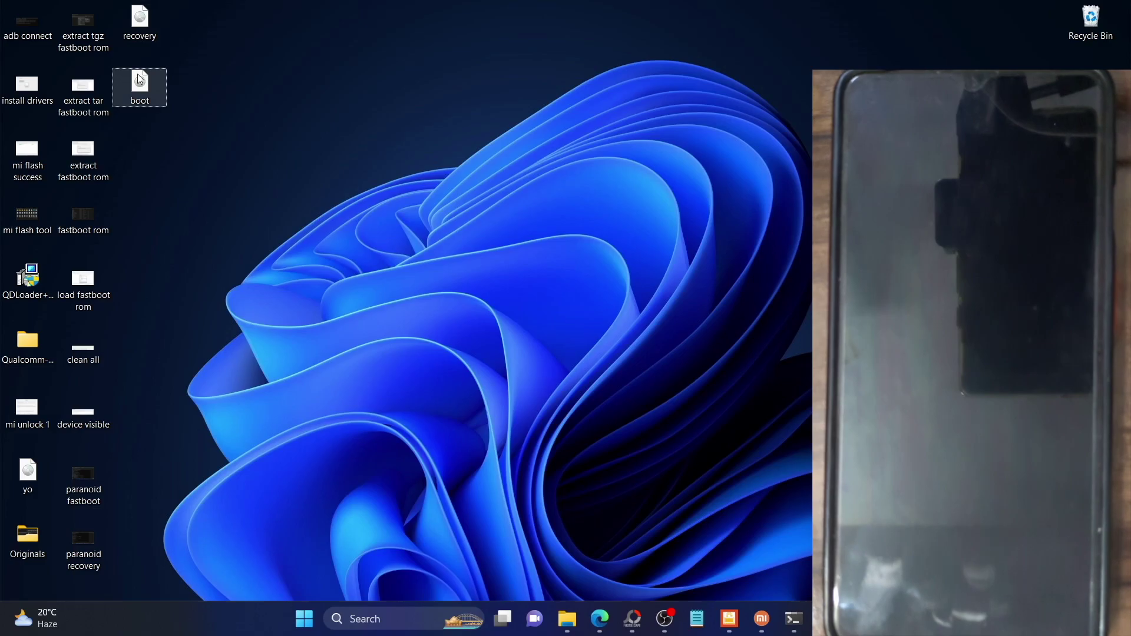
{"action": "left_click", "coordinate": [568, 619]}
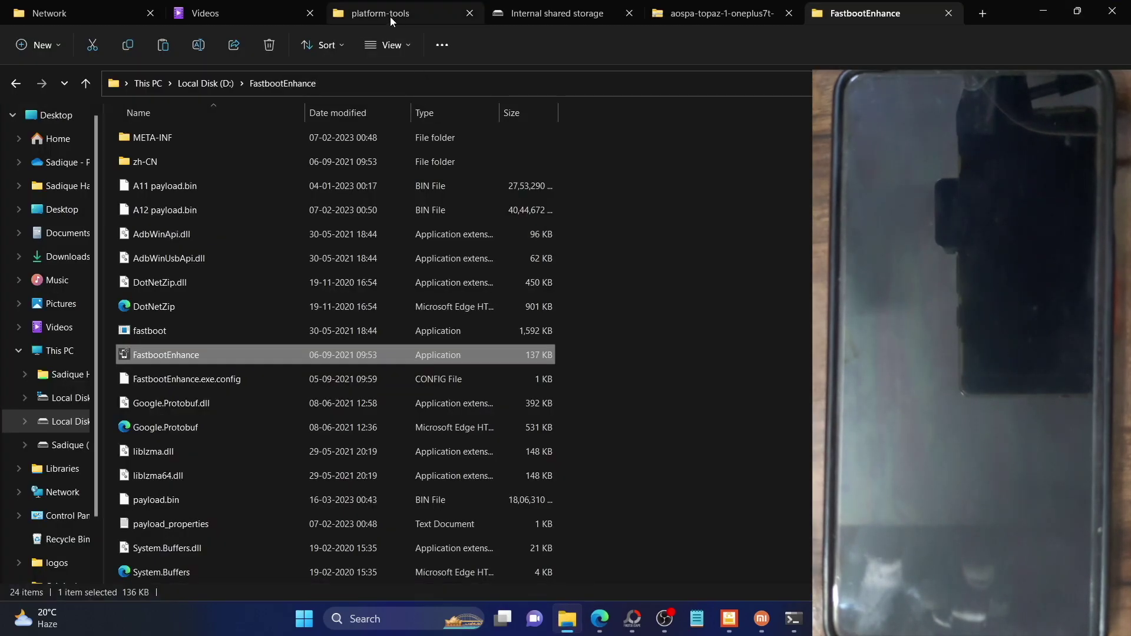
{"action": "left_click", "coordinate": [390, 16]}
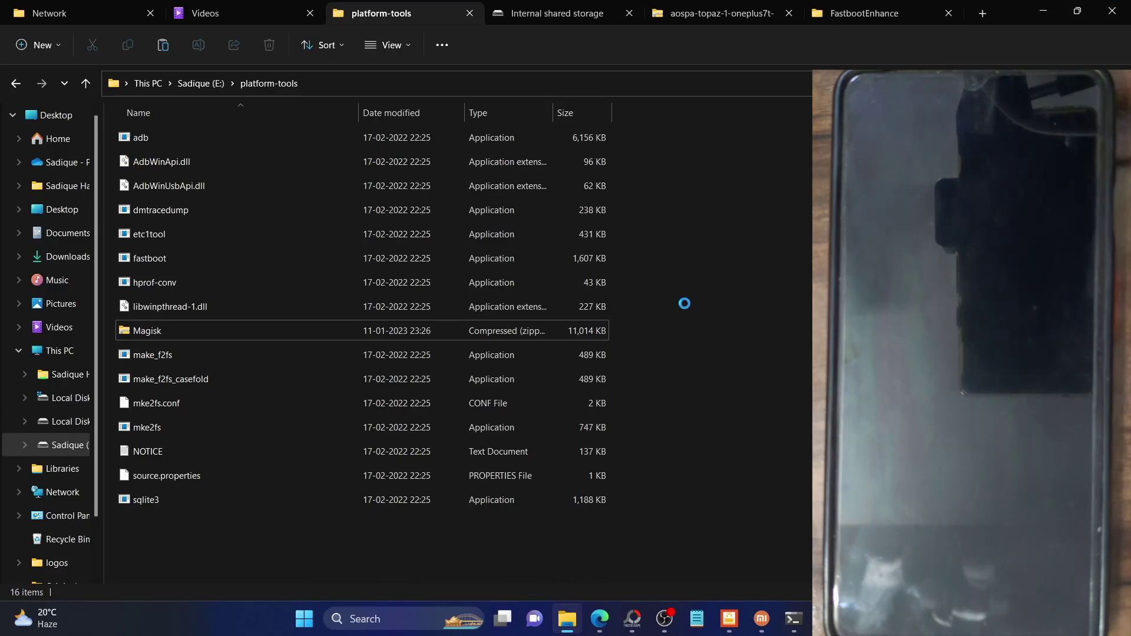
{"action": "key", "text": "ctrl+v"}
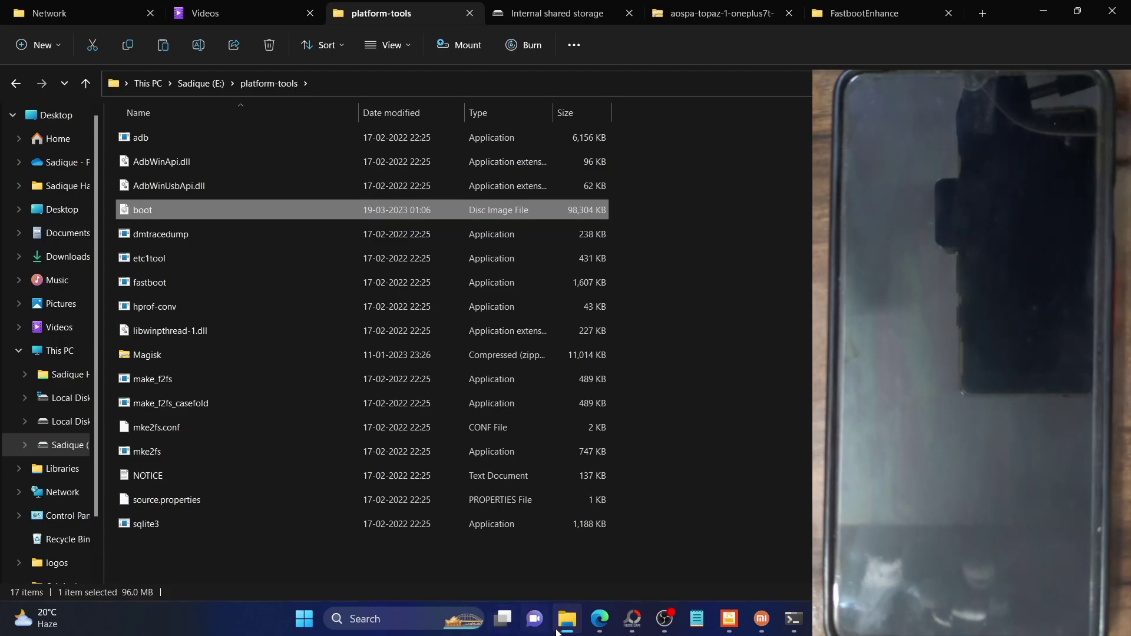
Switch to the rooting guide in Edge and read step 4 on patching the stock boot.img via Magisk.
{"action": "left_click", "coordinate": [600, 619]}
{"action": "scroll", "coordinate": [587, 349], "scroll_direction": "down", "scroll_amount": 10}
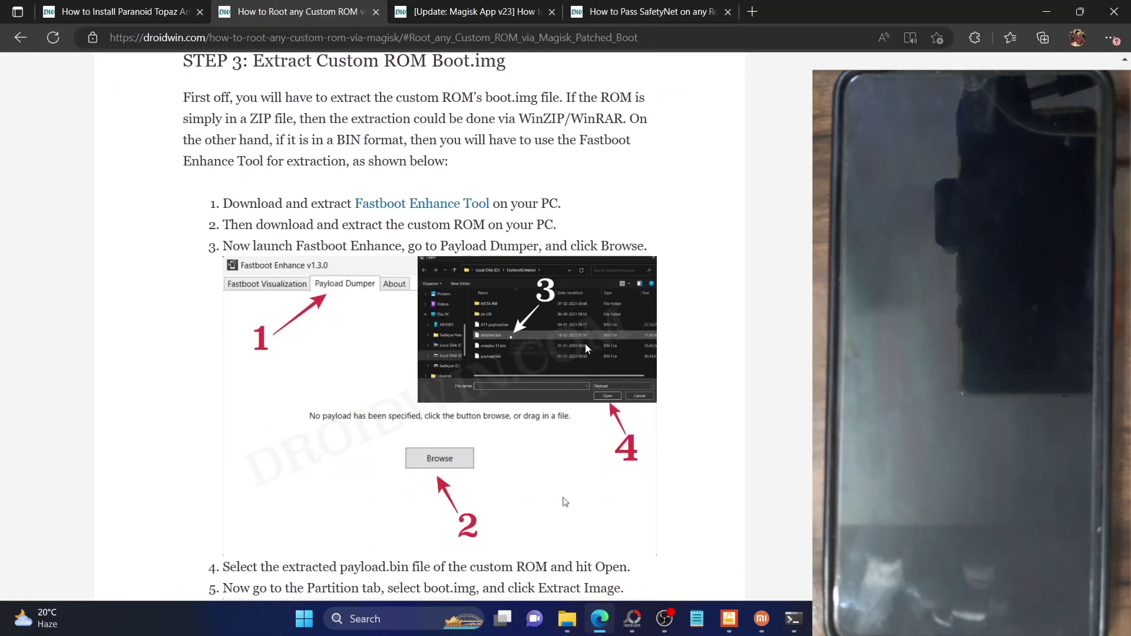
{"action": "scroll", "coordinate": [586, 349], "scroll_direction": "down", "scroll_amount": 7}
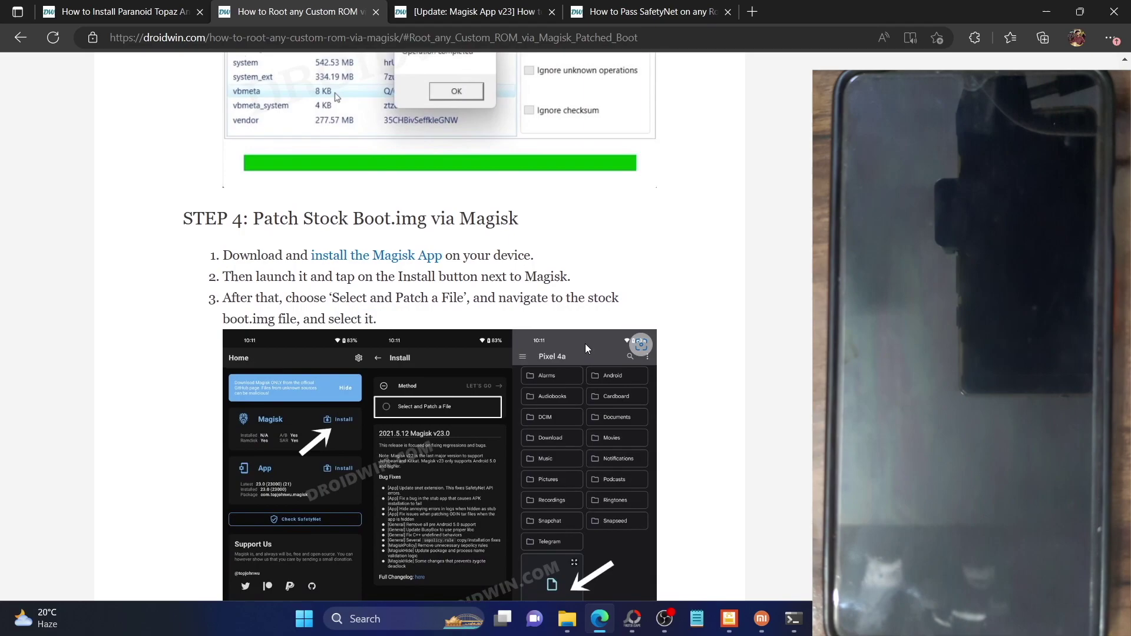
{"action": "scroll", "coordinate": [586, 348], "scroll_direction": "up", "scroll_amount": 1}
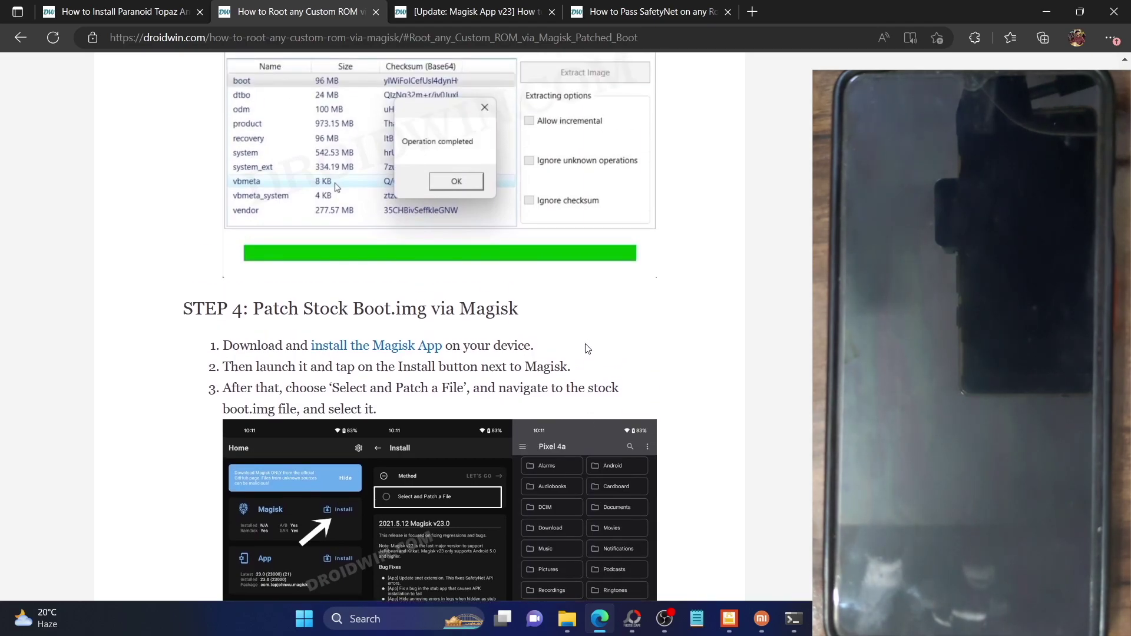
In File Explorer, copy the boot image from platform-tools to the Internal shared storage of the connected HD1901 phone.
{"action": "left_click", "coordinate": [567, 619]}
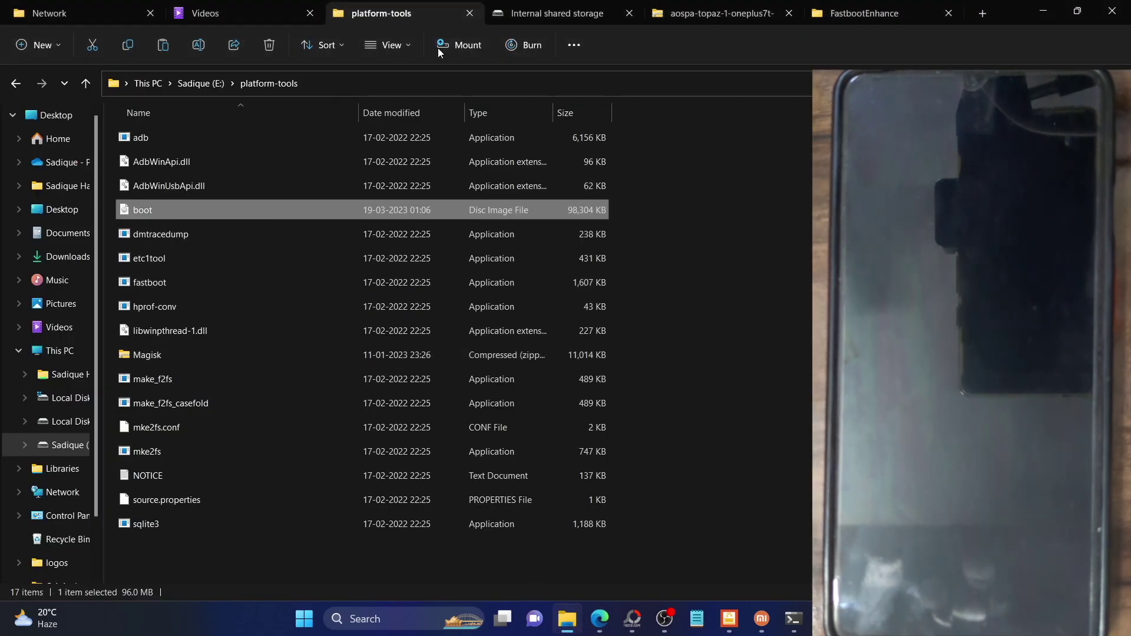
{"action": "left_click", "coordinate": [532, 19]}
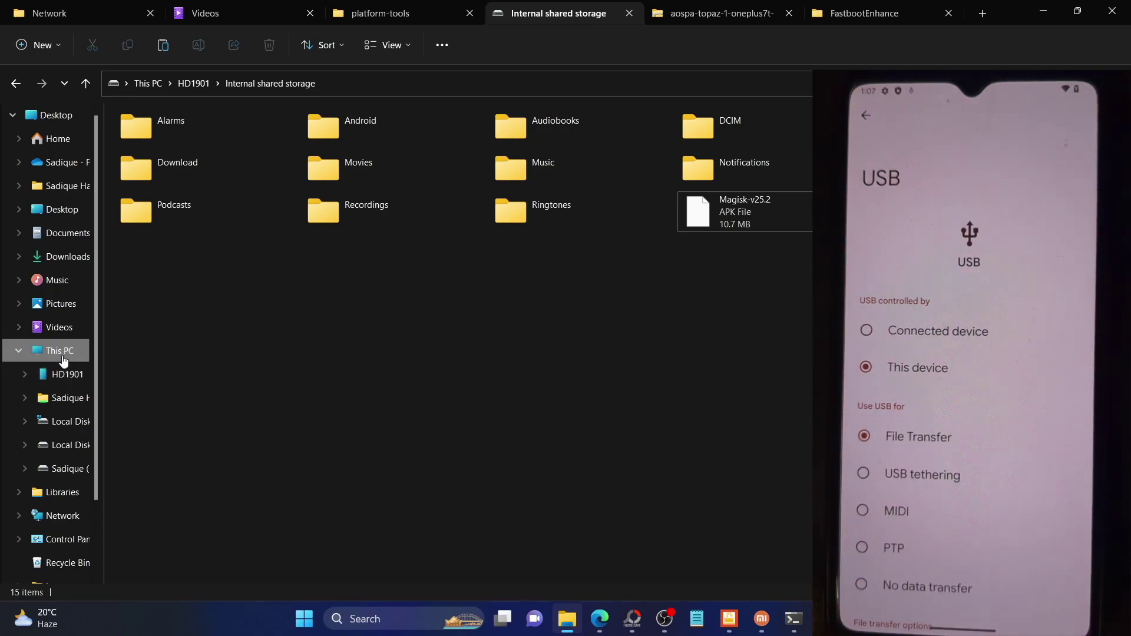
{"action": "left_click", "coordinate": [64, 375]}
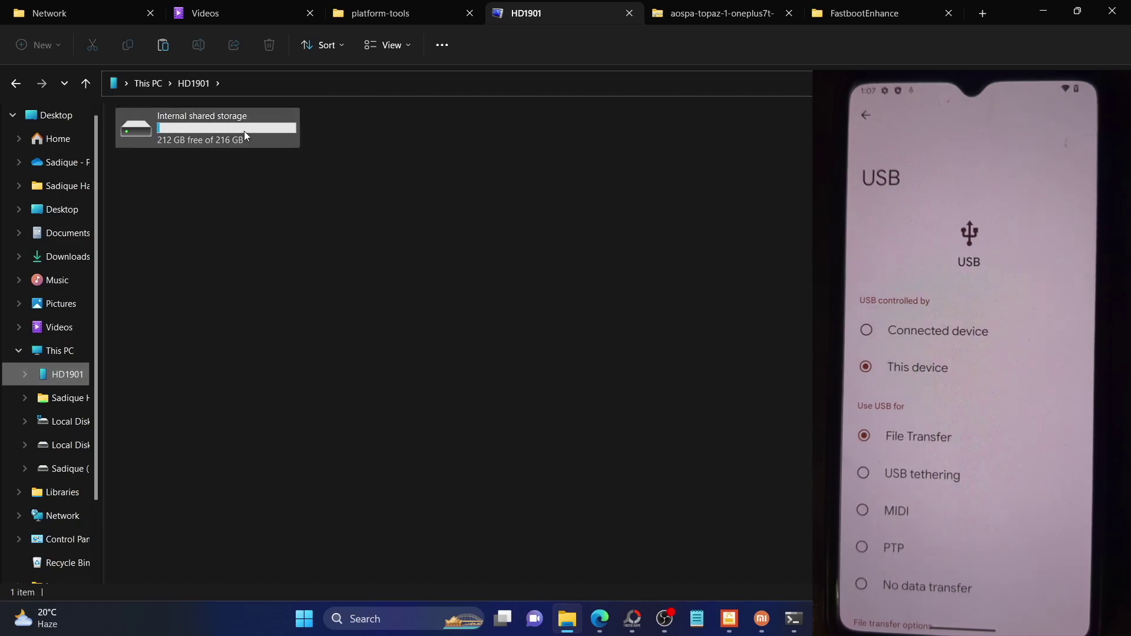
{"action": "double_click", "coordinate": [244, 131]}
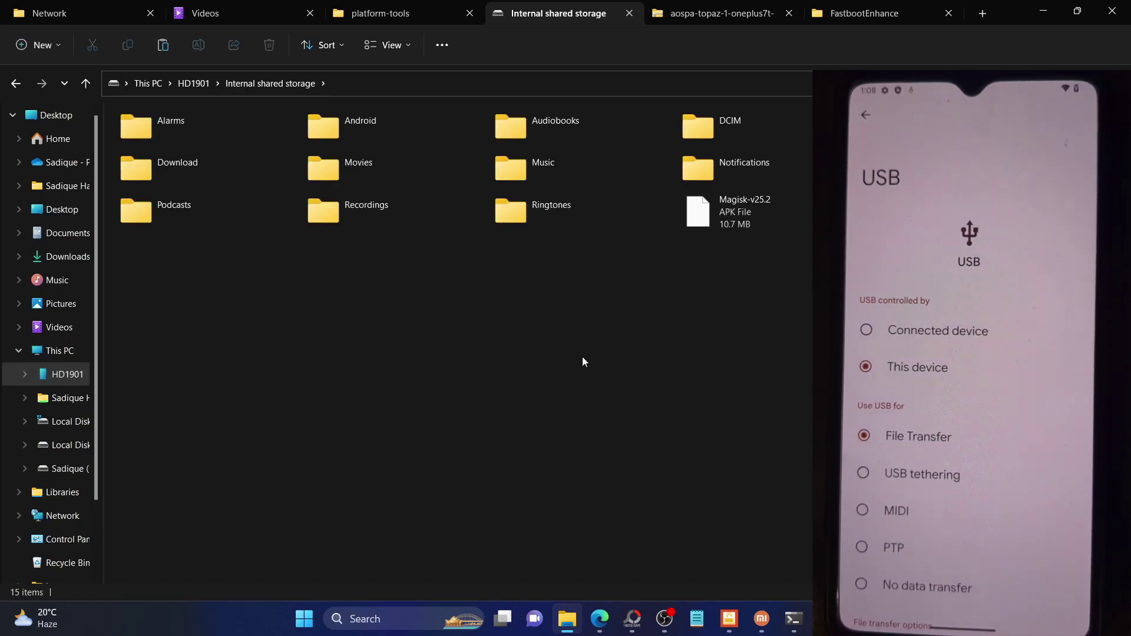
{"action": "key", "text": "ctrl+v"}
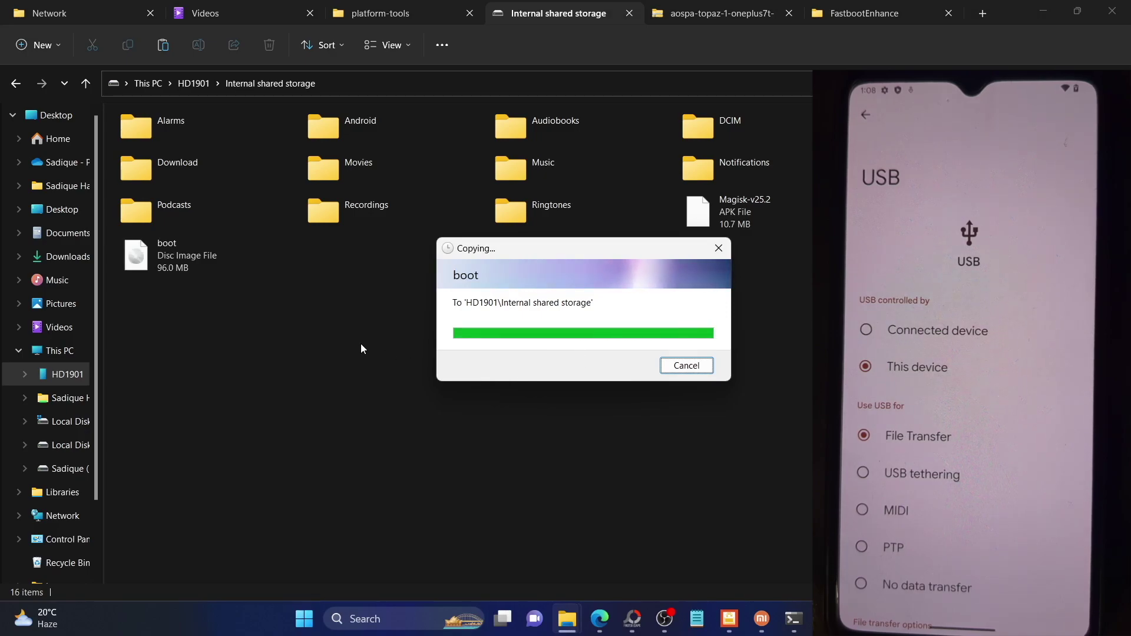
{"action": "left_click", "coordinate": [171, 264]}
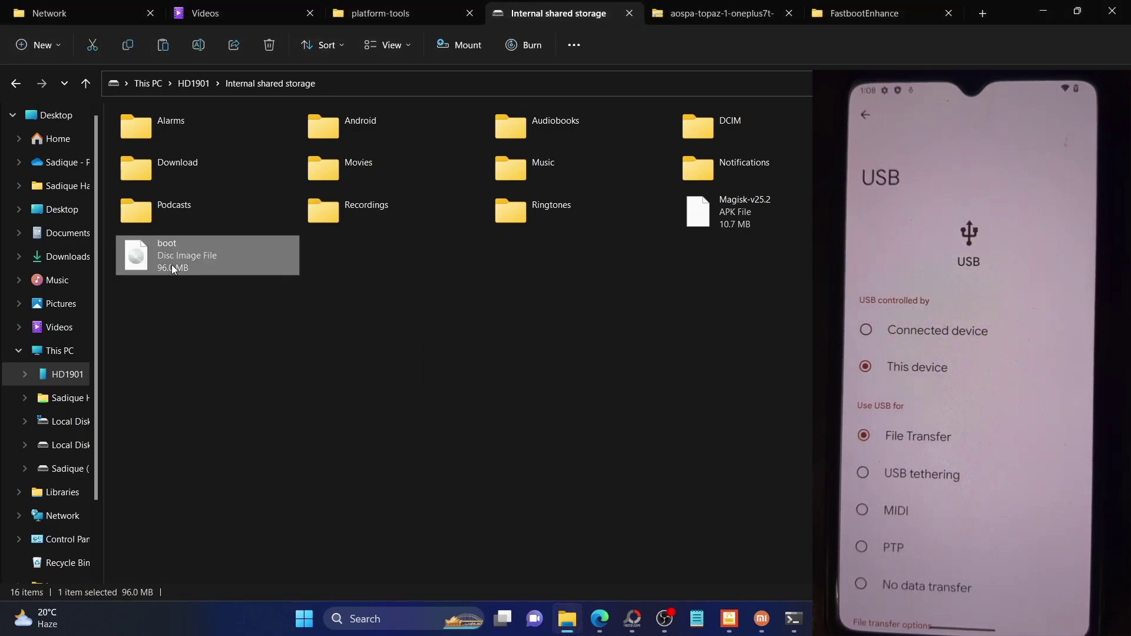
{"action": "left_click", "coordinate": [496, 435]}
In Edge, check the guide's Magisk App link, then find the Magisk Version 25.2 download section in the open Magisk article.
{"action": "mouse_move", "coordinate": [574, 622]}
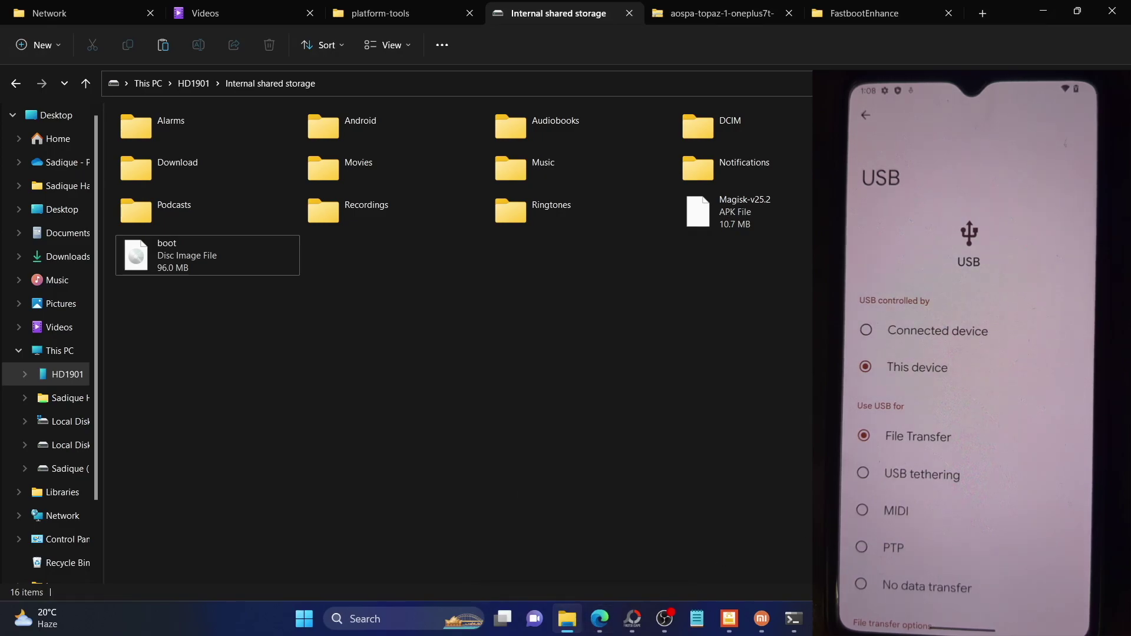
{"action": "left_click", "coordinate": [607, 614]}
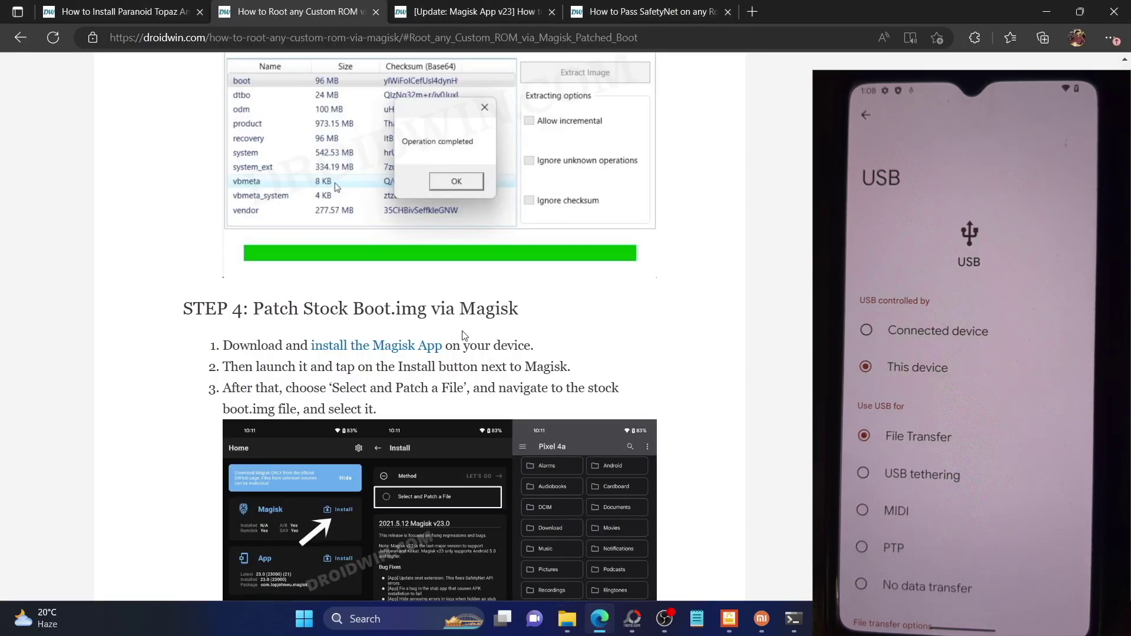
{"action": "right_click", "coordinate": [400, 348]}
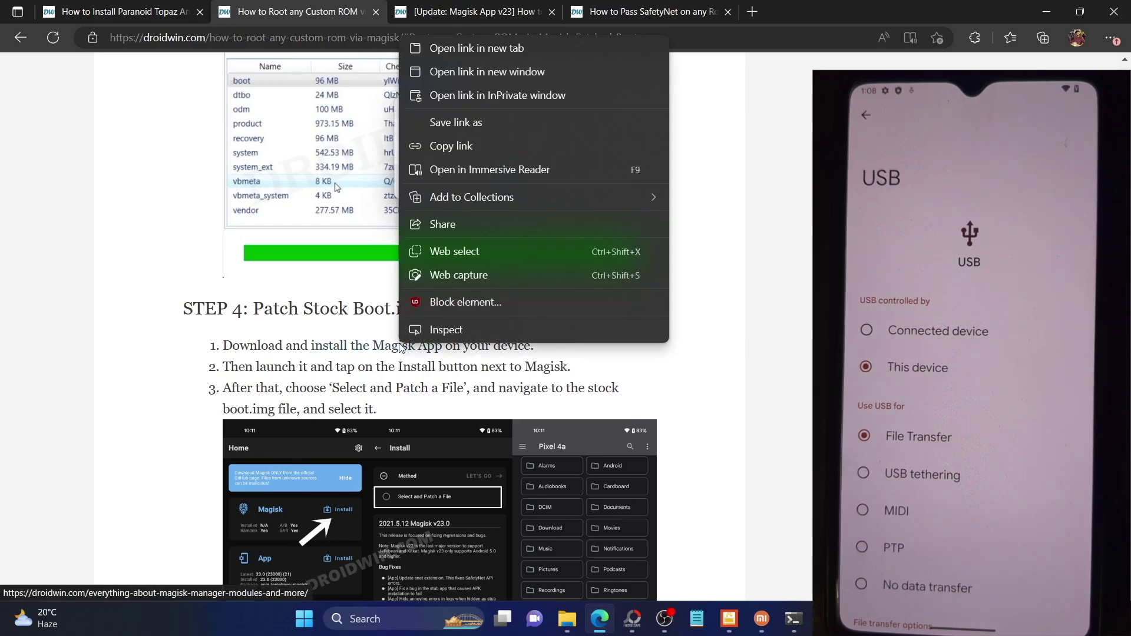
{"action": "left_click", "coordinate": [481, 12]}
{"action": "scroll", "coordinate": [455, 329], "scroll_direction": "up", "scroll_amount": 5}
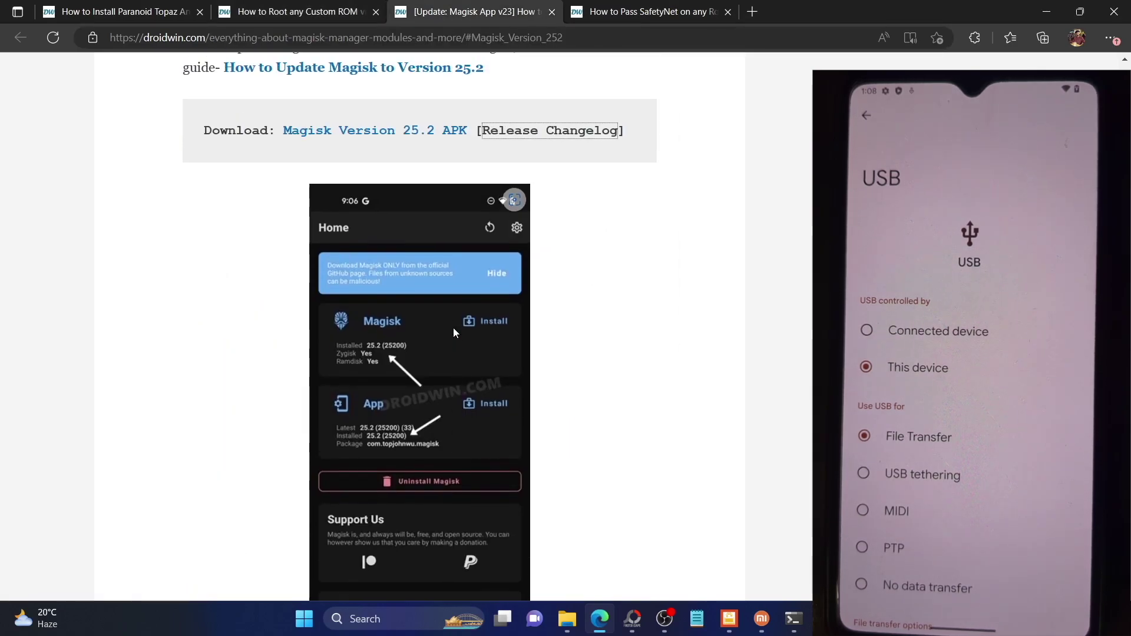
{"action": "scroll", "coordinate": [413, 327], "scroll_direction": "up", "scroll_amount": 2}
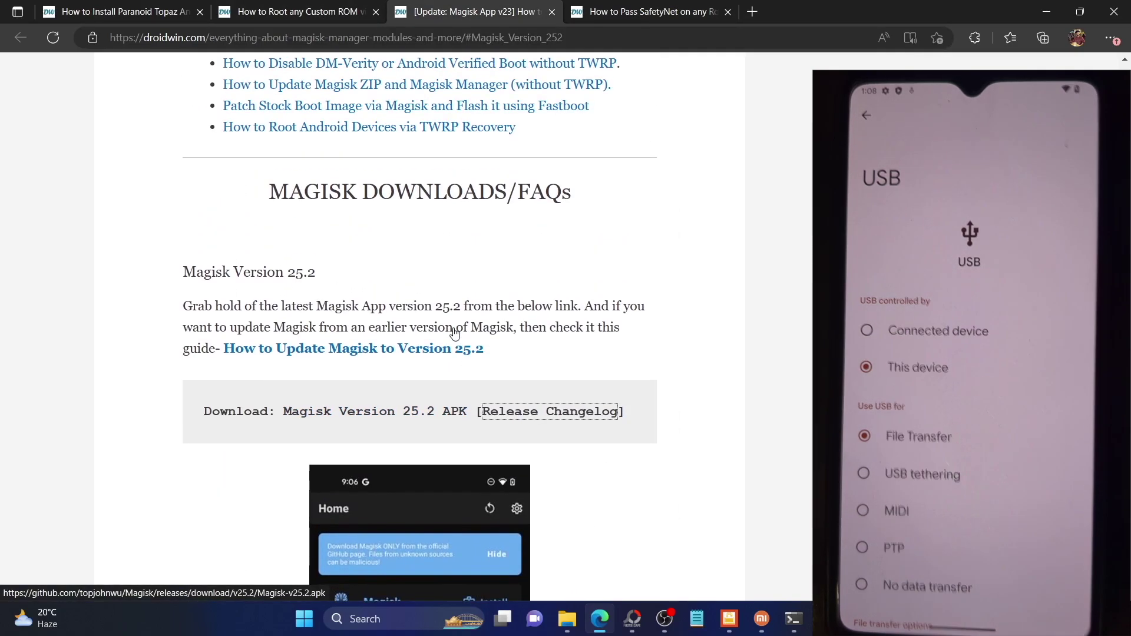
{"action": "double_click", "coordinate": [290, 276]}
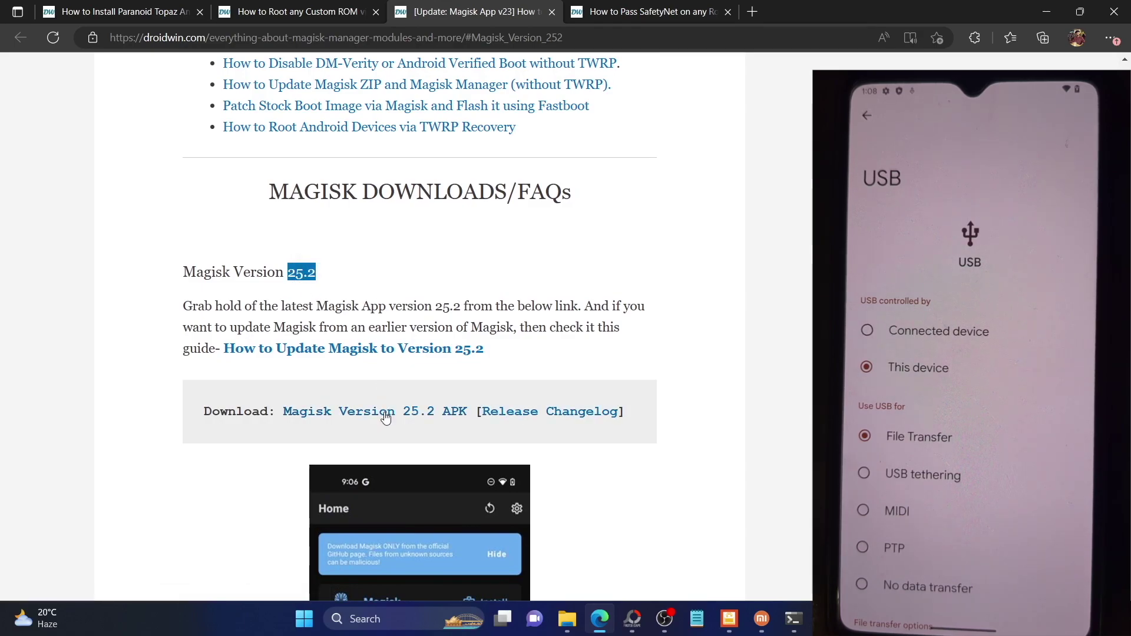
Open the Magisk 25.2 Release Changelog in a new tab, view its GitHub release page, and return to the Magisk article.
{"action": "right_click", "coordinate": [548, 418]}
{"action": "left_click", "coordinate": [644, 121]}
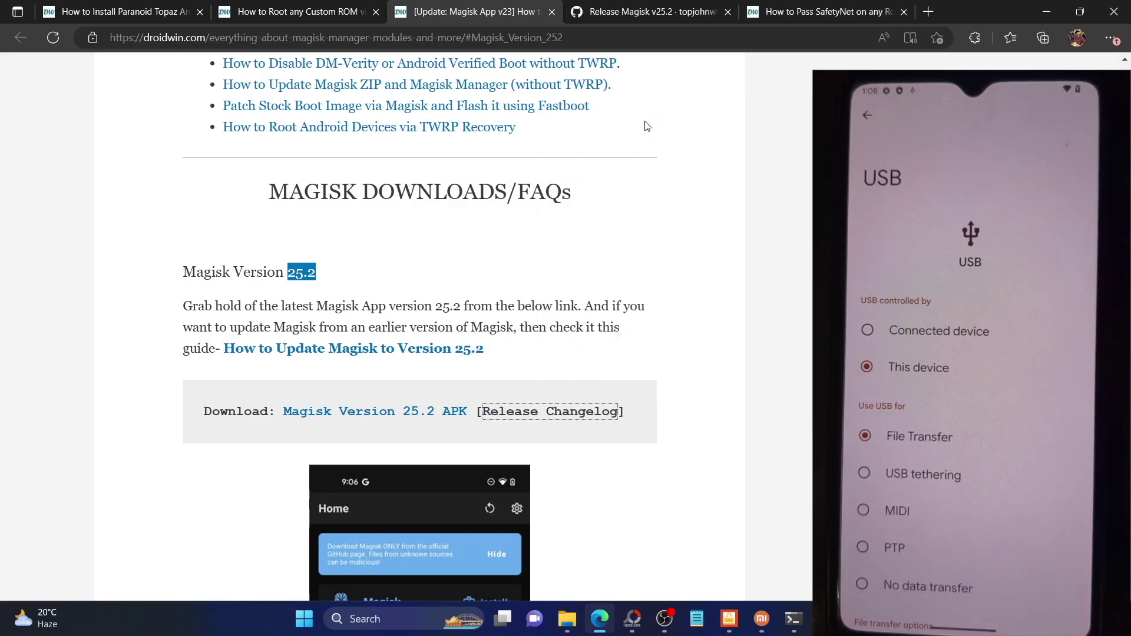
{"action": "left_click", "coordinate": [652, 18]}
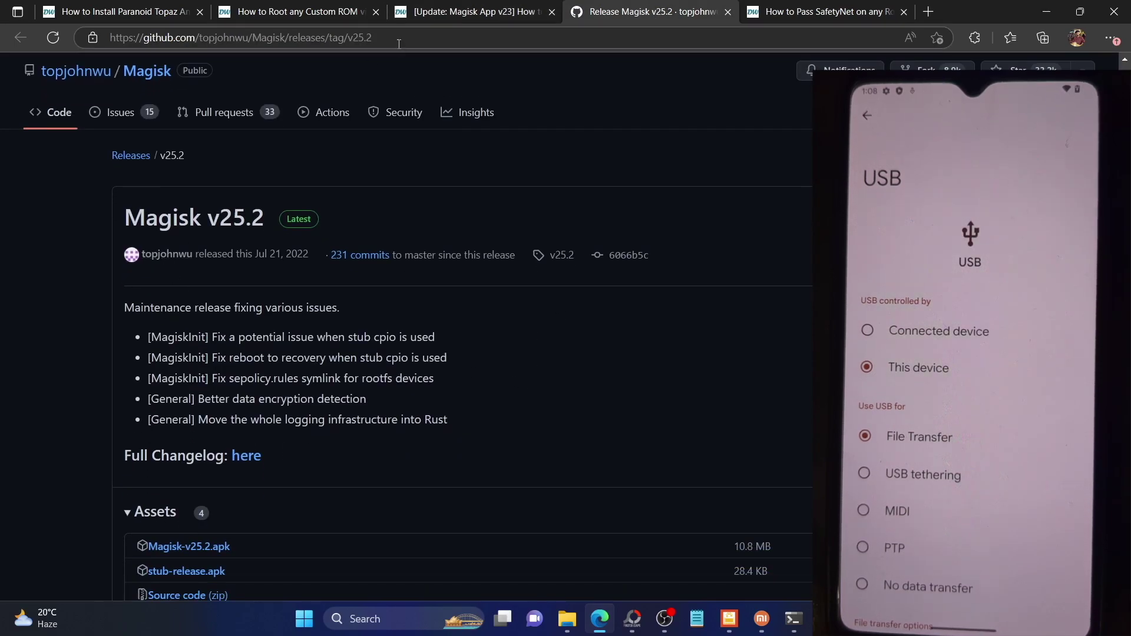
{"action": "left_click", "coordinate": [438, 15]}
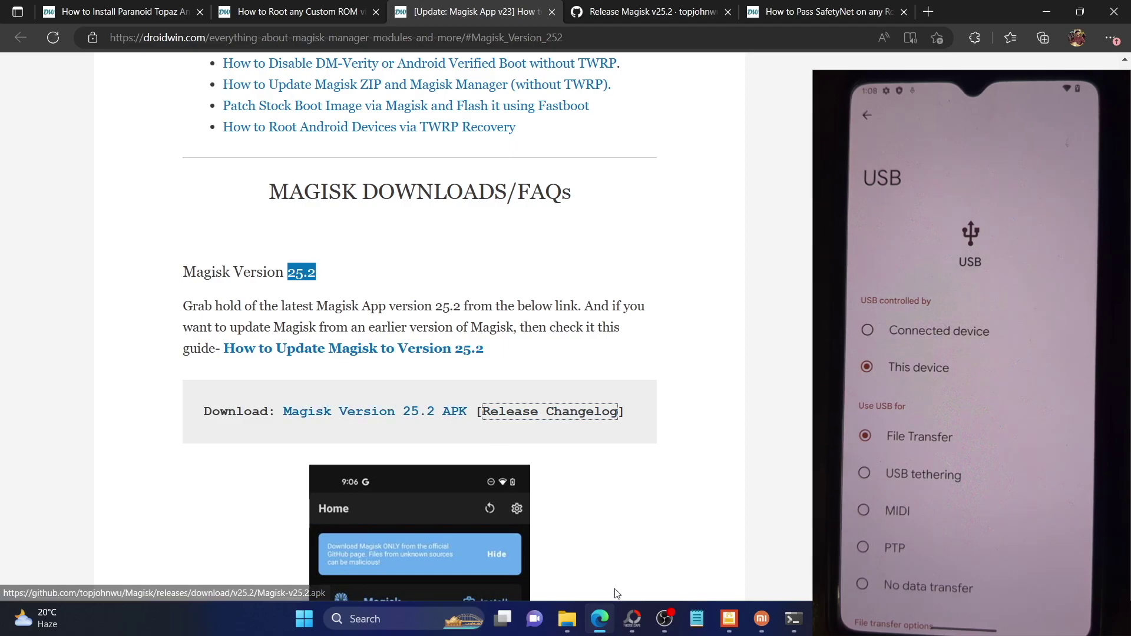
In File Explorer, check the boot image and the Magisk-v25.2 APK in the phone's Internal shared storage.
{"action": "left_click", "coordinate": [575, 616]}
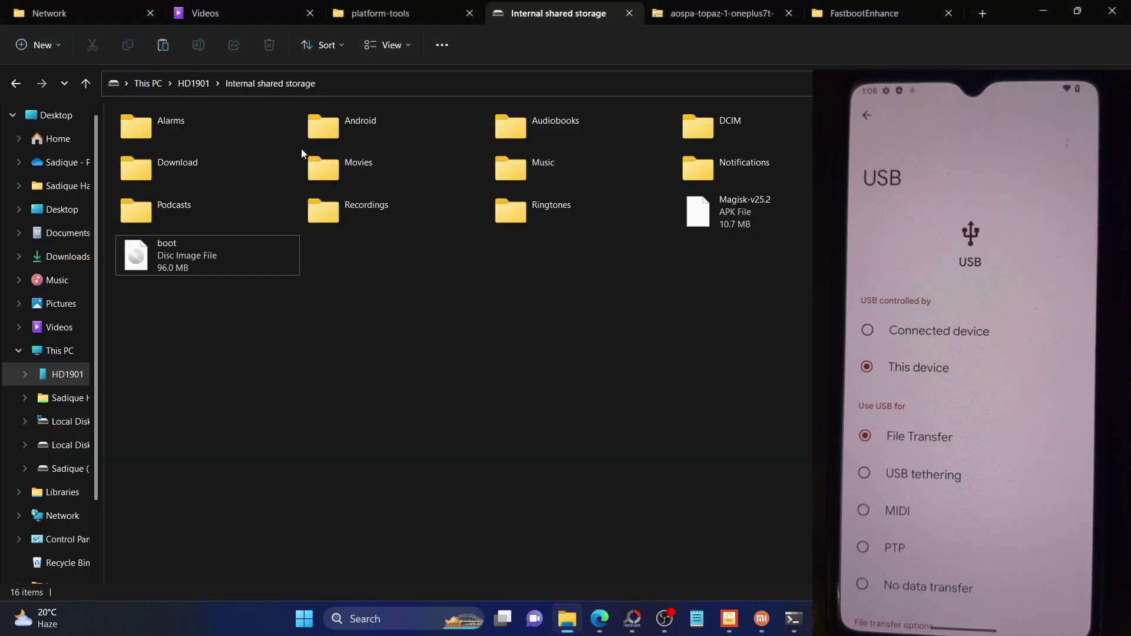
{"action": "left_click", "coordinate": [223, 272]}
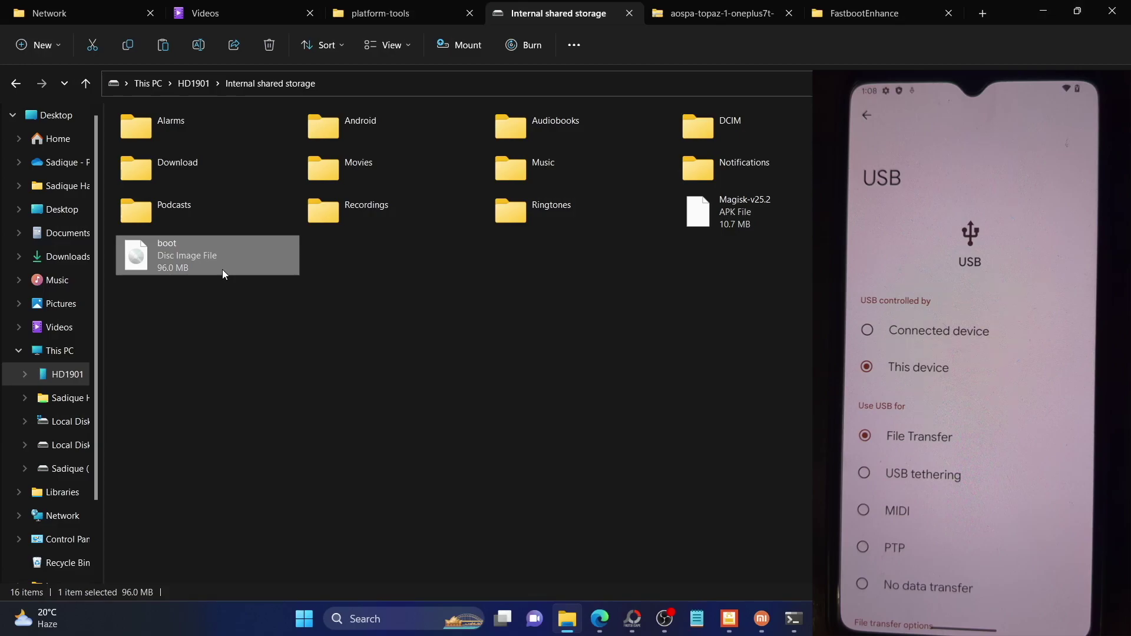
{"action": "left_click", "coordinate": [705, 228]}
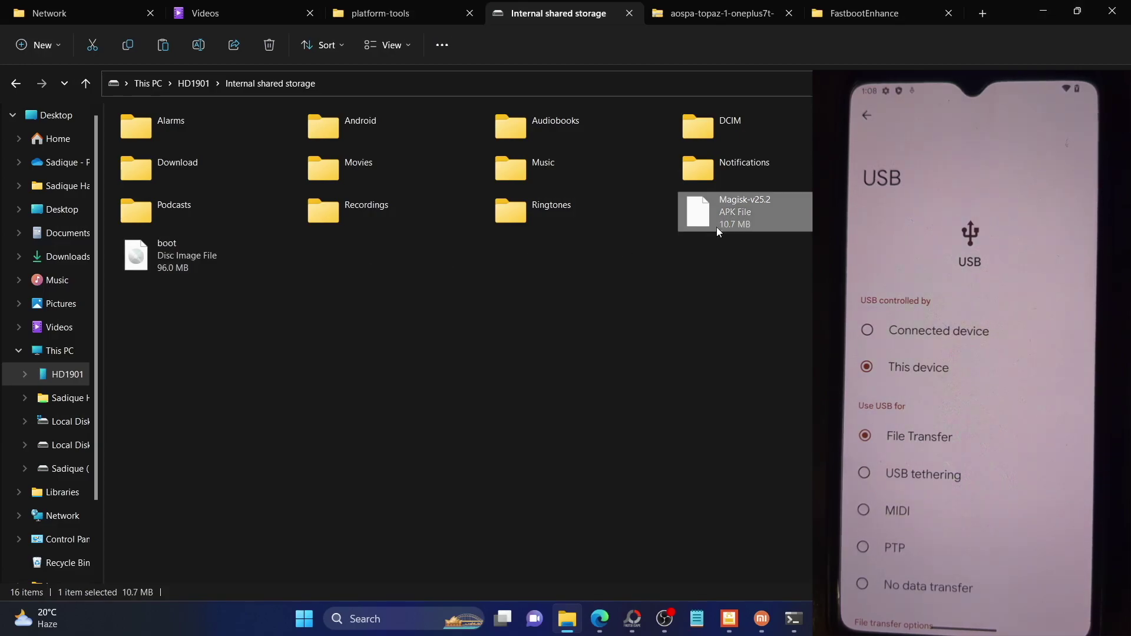
Copy magisk_patched-25200_22A3J from the phone's Download folder into the platform-tools folder on the PC.
{"action": "left_click", "coordinate": [702, 366]}
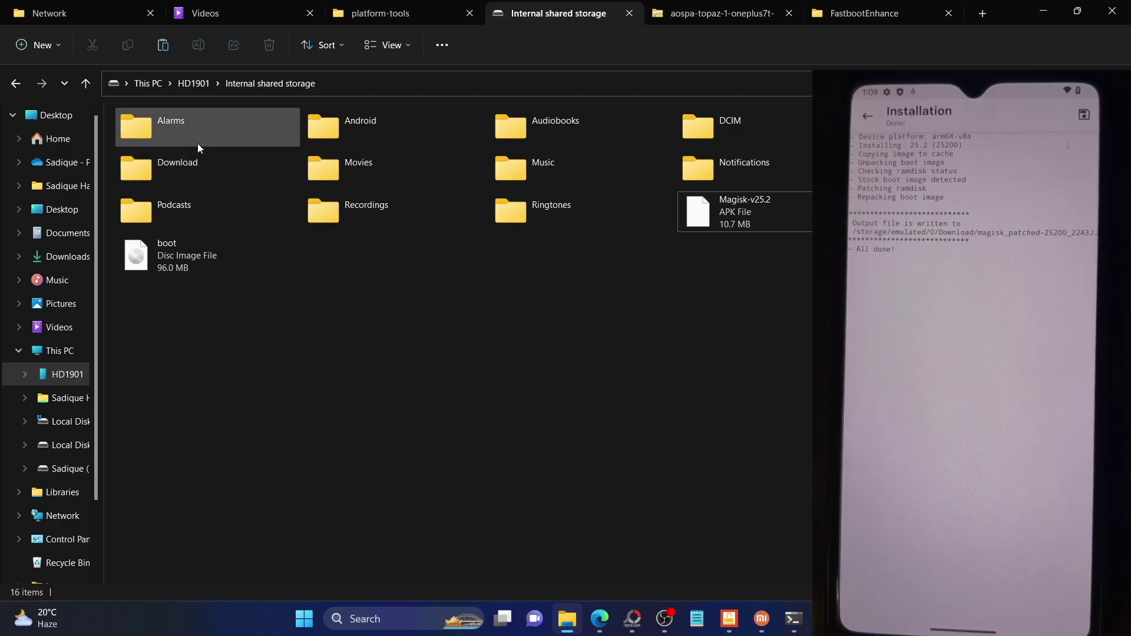
{"action": "double_click", "coordinate": [200, 169]}
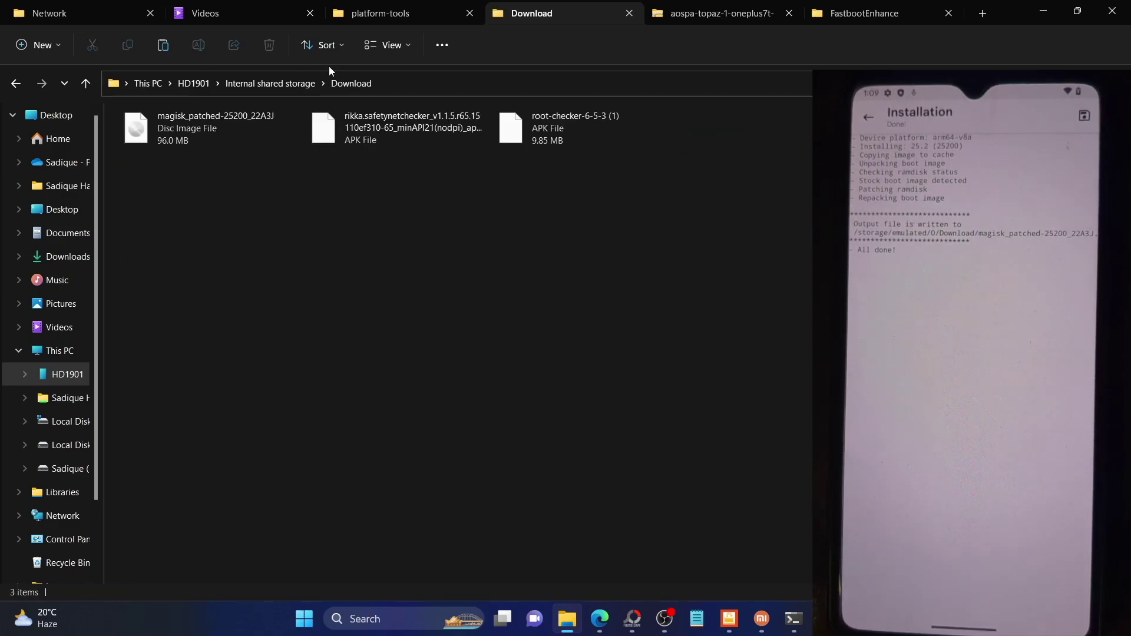
{"action": "left_click", "coordinate": [237, 147]}
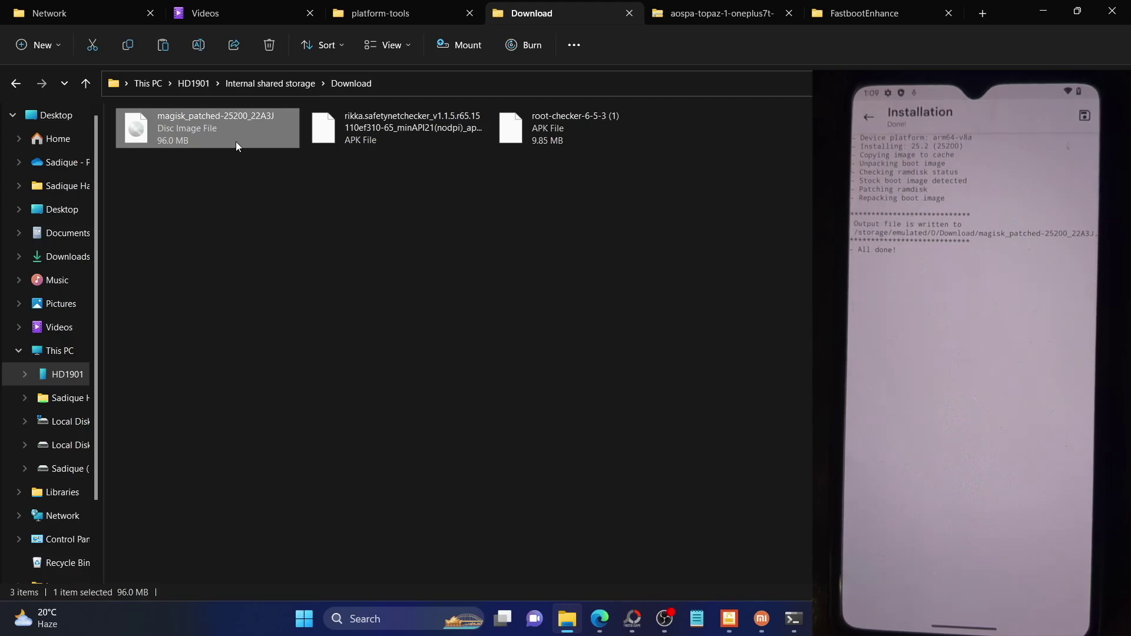
{"action": "left_click", "coordinate": [412, 19]}
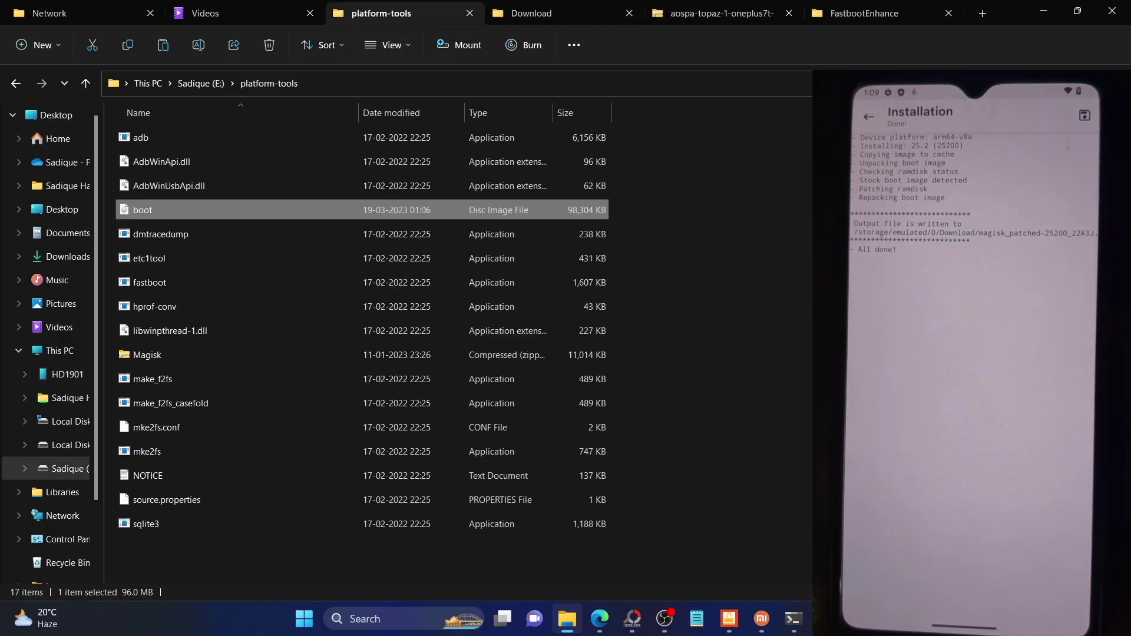
{"action": "key", "text": "ctrl+space"}
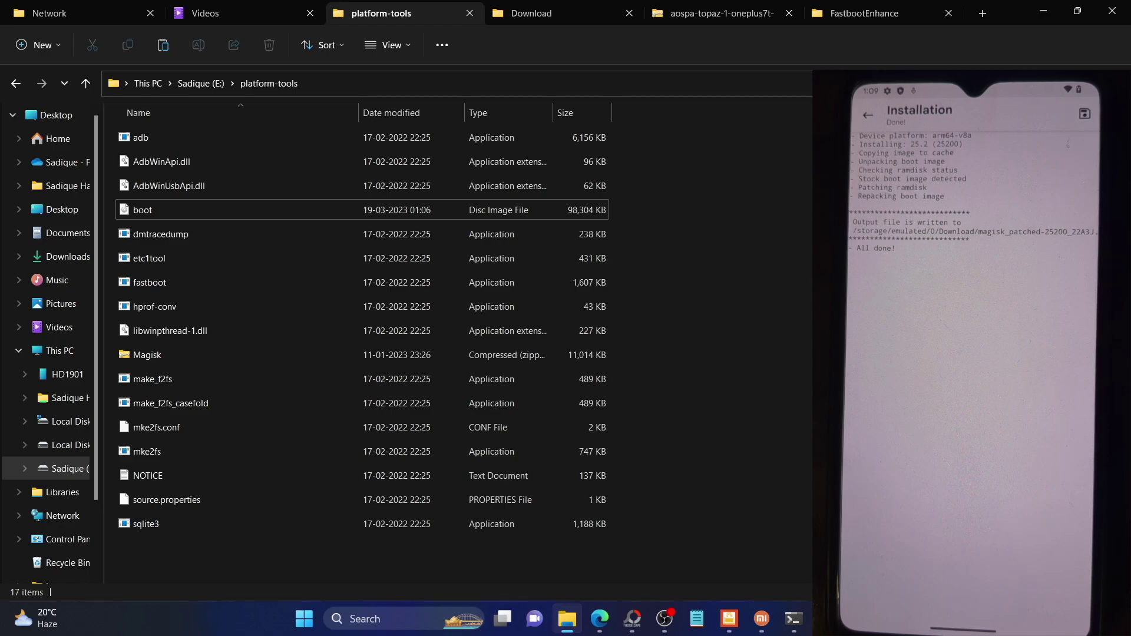
{"action": "key", "text": "ctrl+v"}
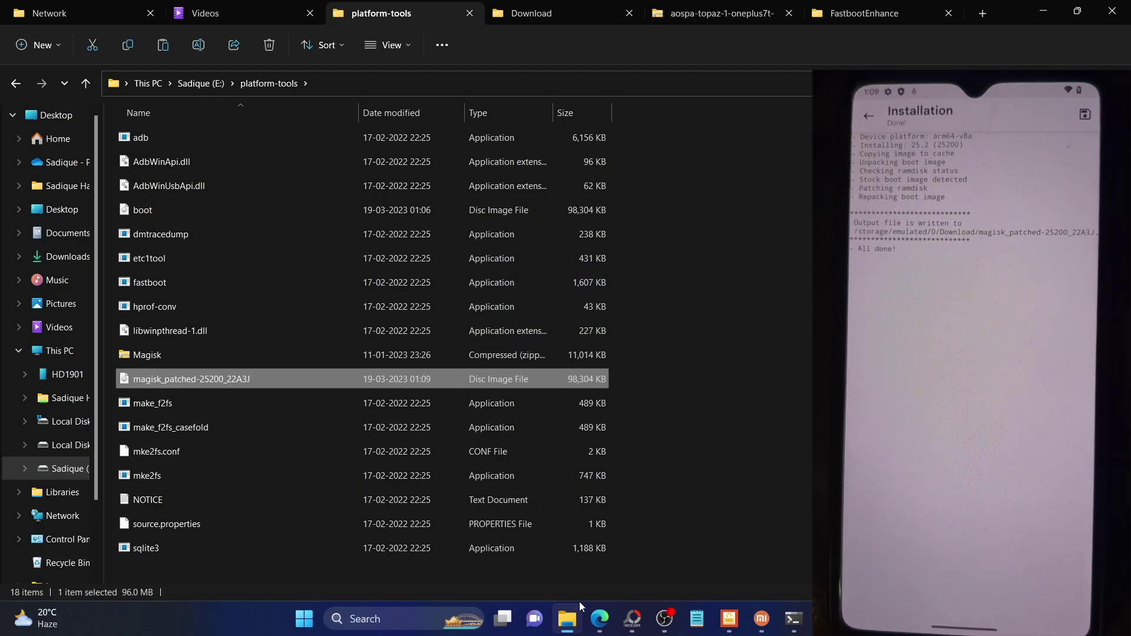
In Edge, read the custom ROM rooting guide's instructions on transferring the patched boot image and STEP 5: Boot Device to Fastboot Mode.
{"action": "left_click", "coordinate": [600, 618]}
{"action": "left_click", "coordinate": [288, 12]}
{"action": "scroll", "coordinate": [458, 335], "scroll_direction": "down", "scroll_amount": 3}
{"action": "scroll", "coordinate": [460, 340], "scroll_direction": "down", "scroll_amount": 10}
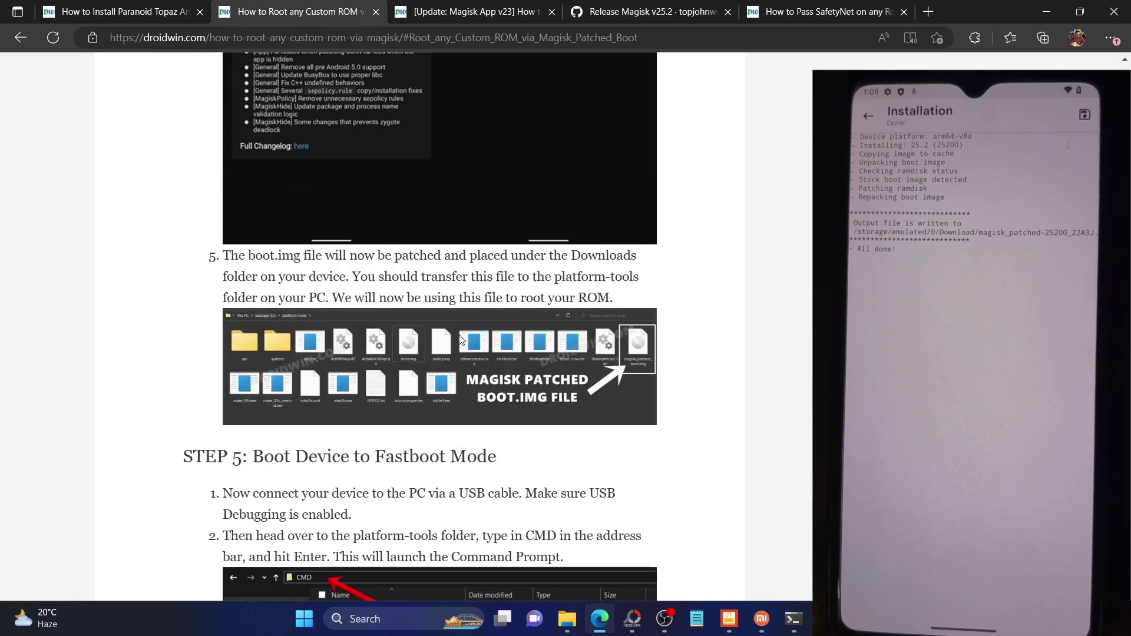
{"action": "scroll", "coordinate": [461, 340], "scroll_direction": "down", "scroll_amount": 3}
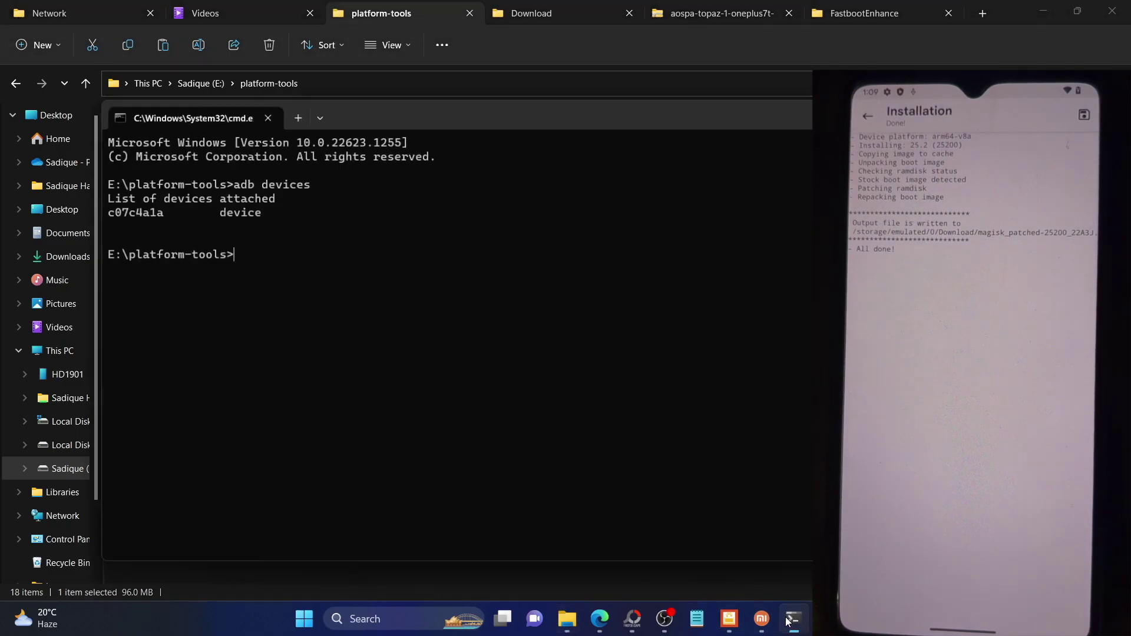
In Command Prompt, boot the phone to Fastboot Mode with adb reboot bootloader and verify the connection with fastboot devices.
{"action": "type", "text": "adb re"}
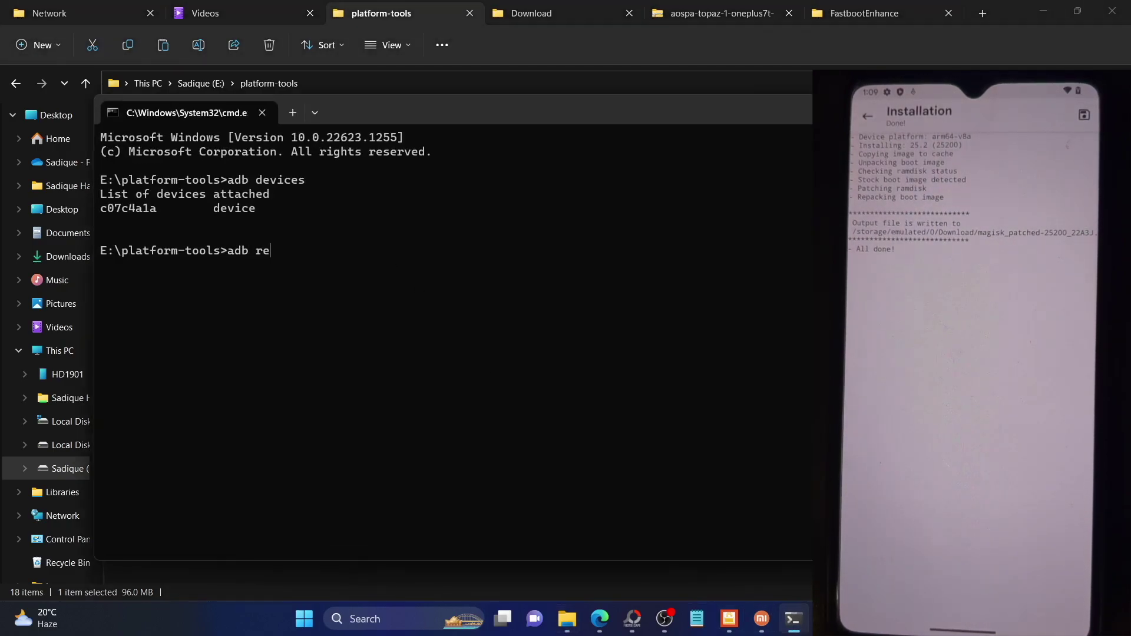
{"action": "type", "text": "botot bootloader"}
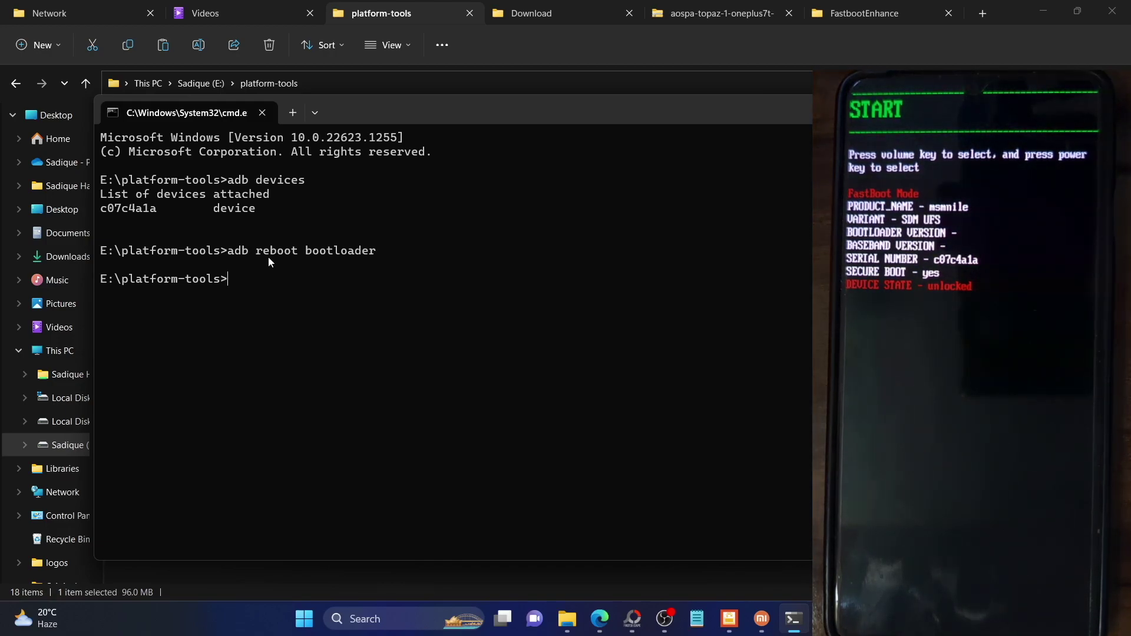
{"action": "type", "text": "fastboot devices"}
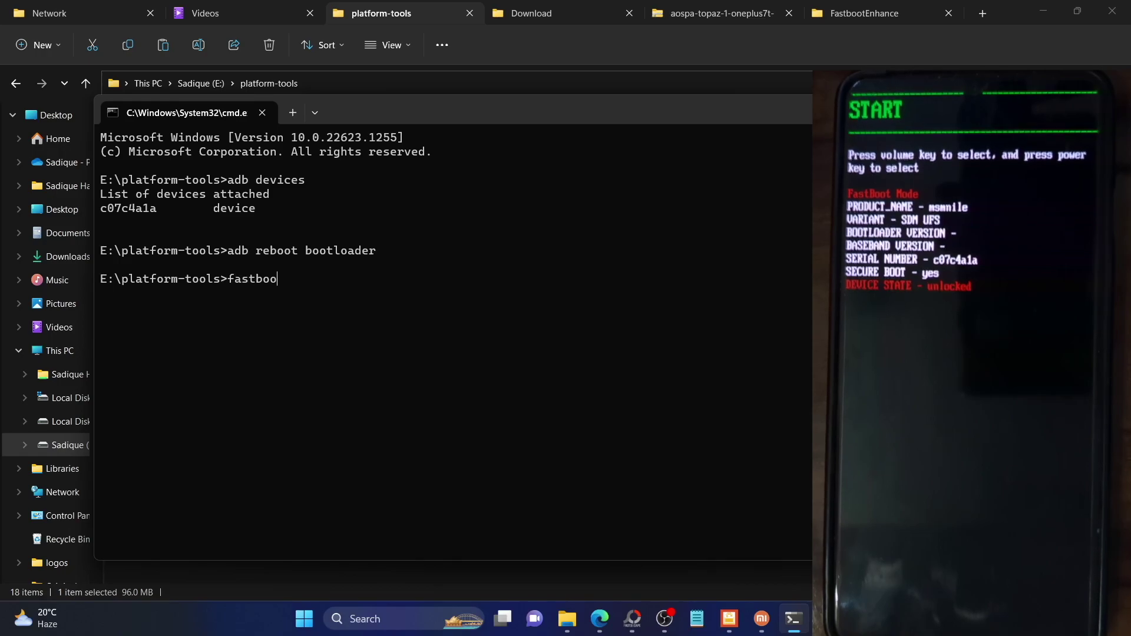
{"action": "key", "text": "Return"}
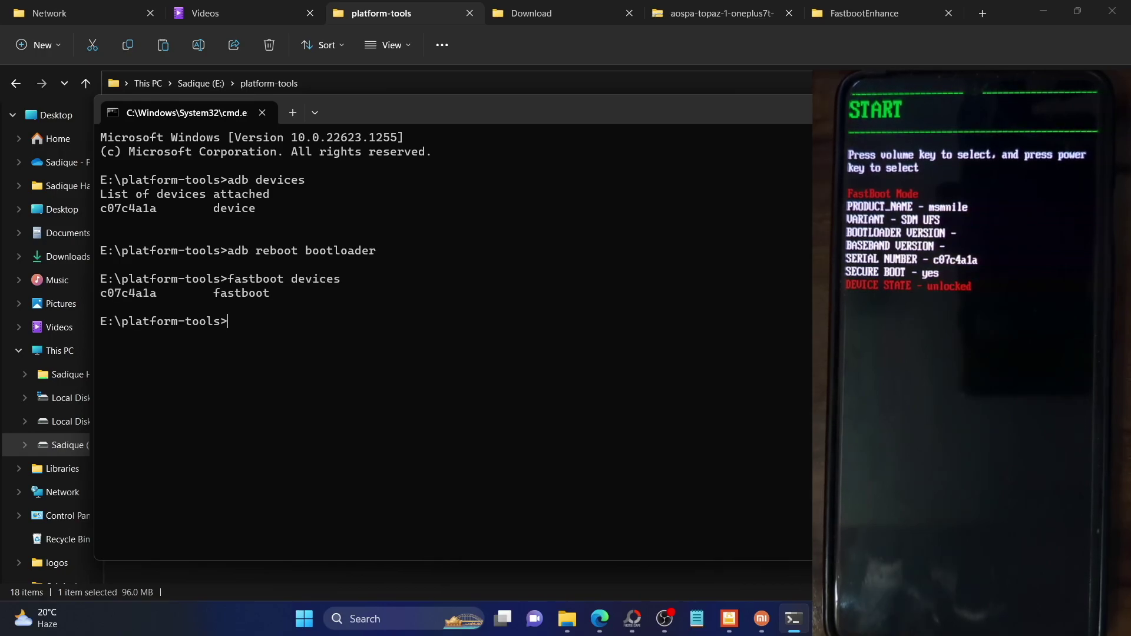
{"action": "double_click", "coordinate": [119, 292]}
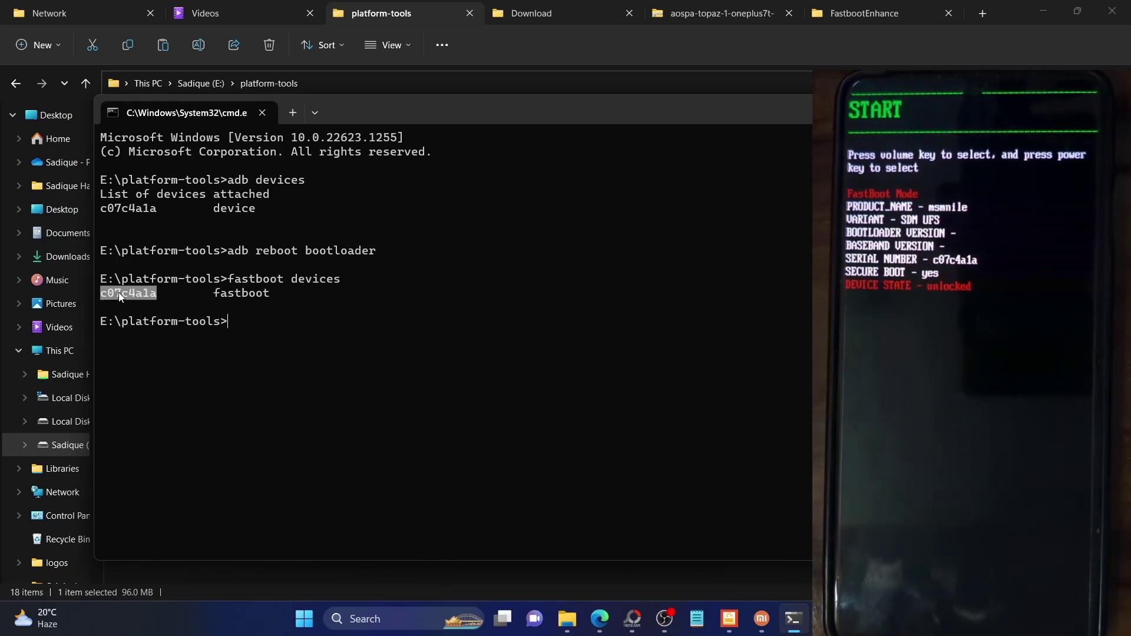
{"action": "key", "text": "ctrl+c"}
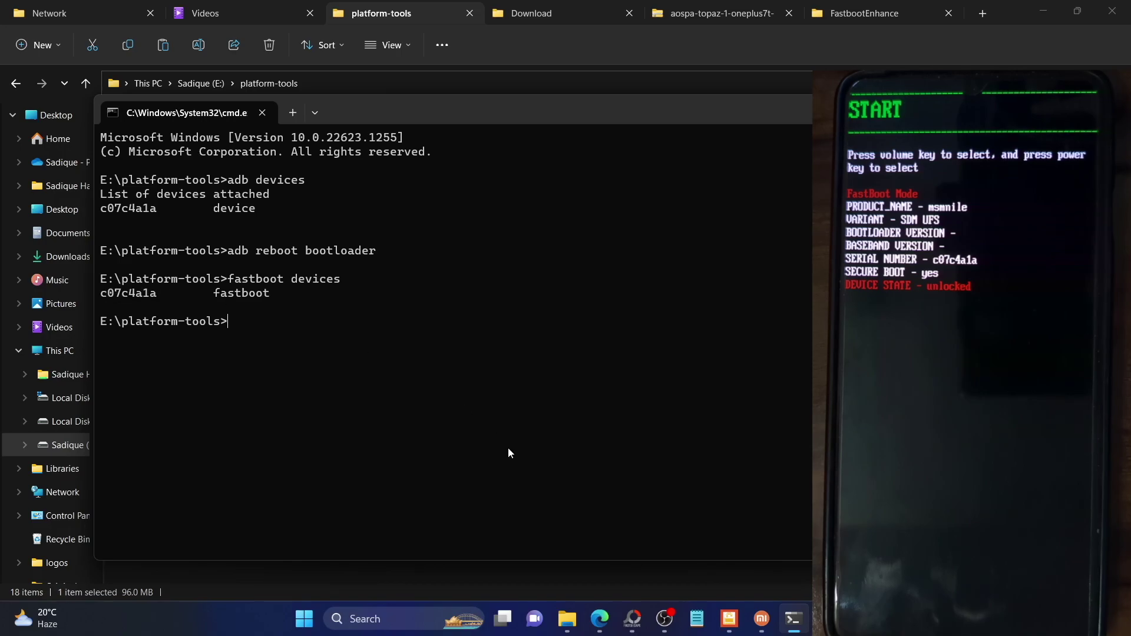
In Edge, review the rooting guide's adb reboot bootloader and fastboot devices commands under STEP 5.
{"action": "left_click", "coordinate": [605, 631]}
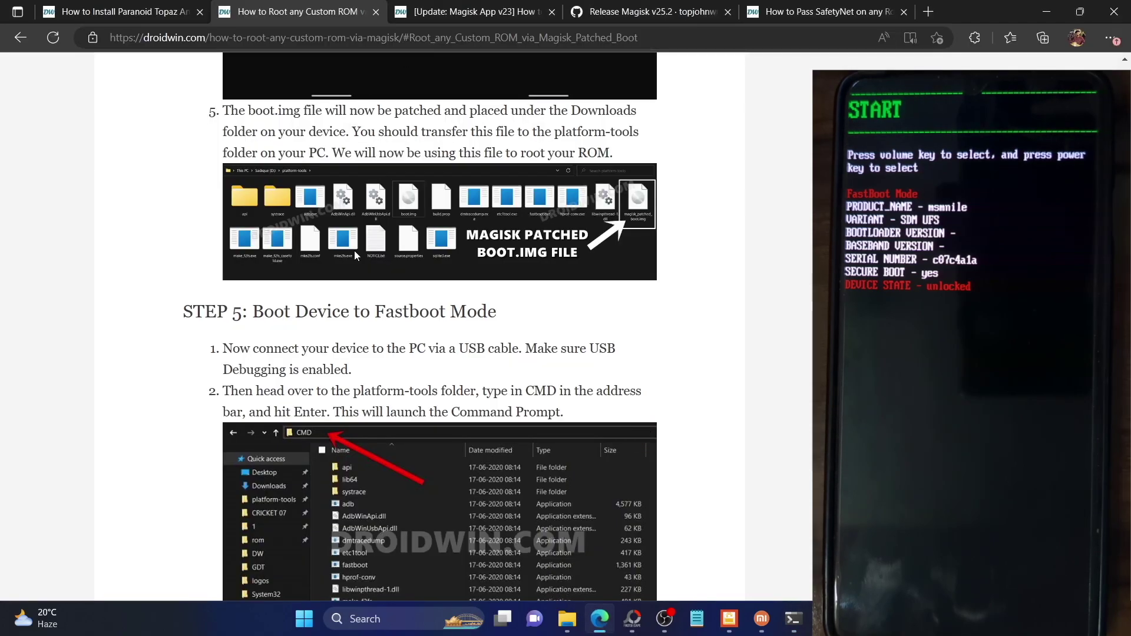
{"action": "scroll", "coordinate": [352, 250], "scroll_direction": "down", "scroll_amount": 2}
{"action": "scroll", "coordinate": [351, 254], "scroll_direction": "down", "scroll_amount": 9}
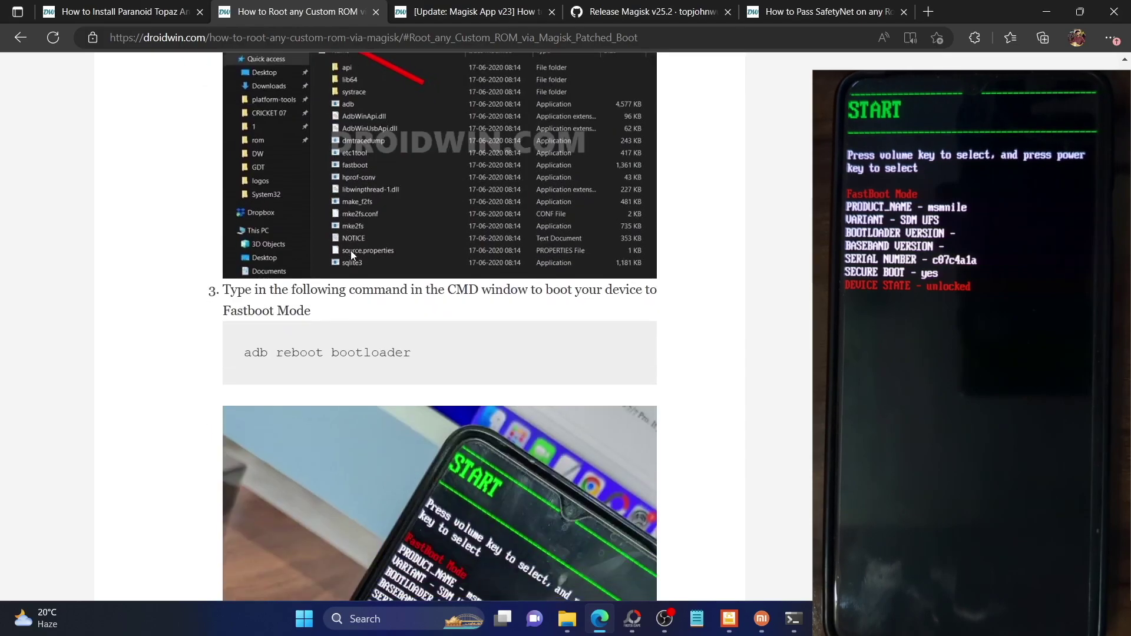
{"action": "scroll", "coordinate": [352, 255], "scroll_direction": "down", "scroll_amount": 6}
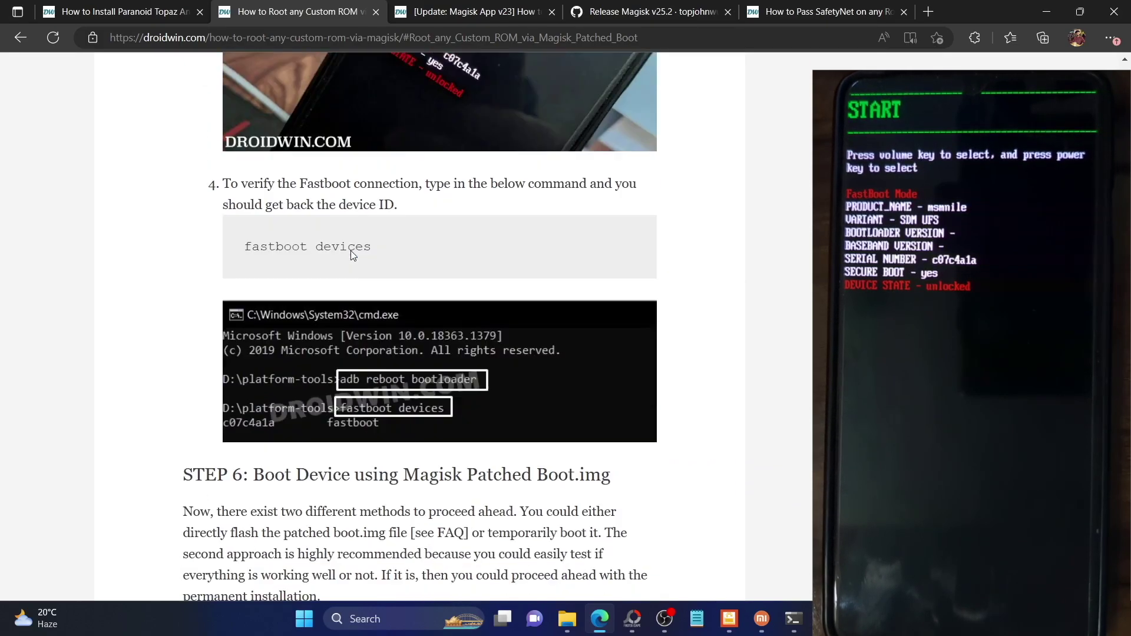
{"action": "scroll", "coordinate": [353, 260], "scroll_direction": "up", "scroll_amount": 2}
{"action": "scroll", "coordinate": [353, 260], "scroll_direction": "up", "scroll_amount": 1}
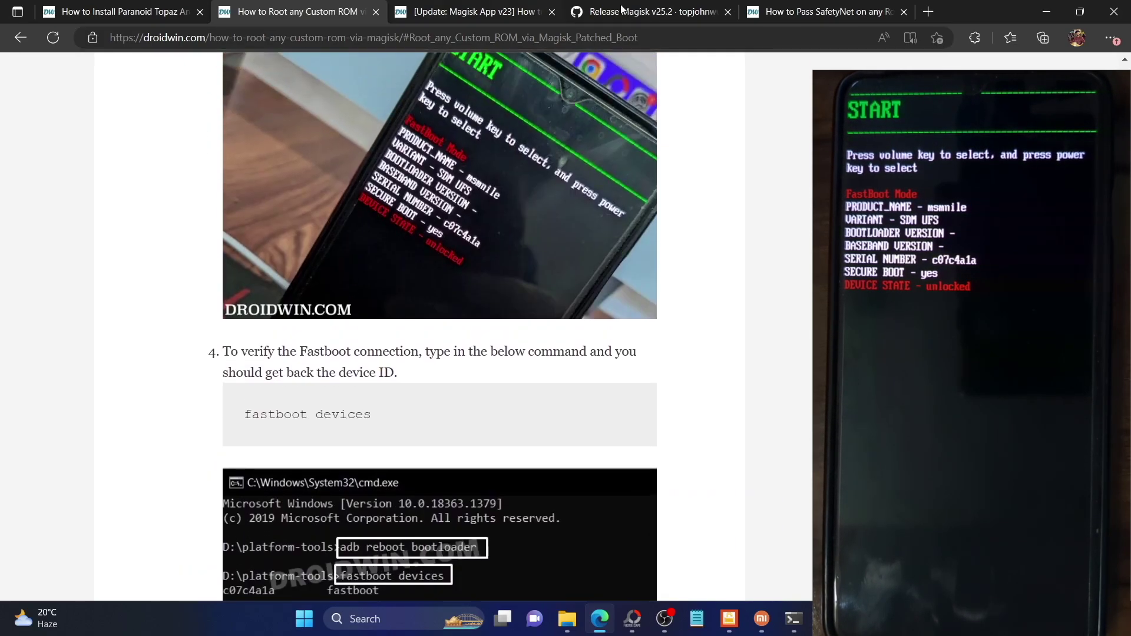
In the Paranoid Topaz installation guide, go to STEP 6: Boot to Fastboot Mode and open its Fastboot Drivers link in a new tab.
{"action": "left_click", "coordinate": [136, 12]}
{"action": "scroll", "coordinate": [460, 358], "scroll_direction": "down", "scroll_amount": 2}
{"action": "scroll", "coordinate": [460, 360], "scroll_direction": "up", "scroll_amount": 3}
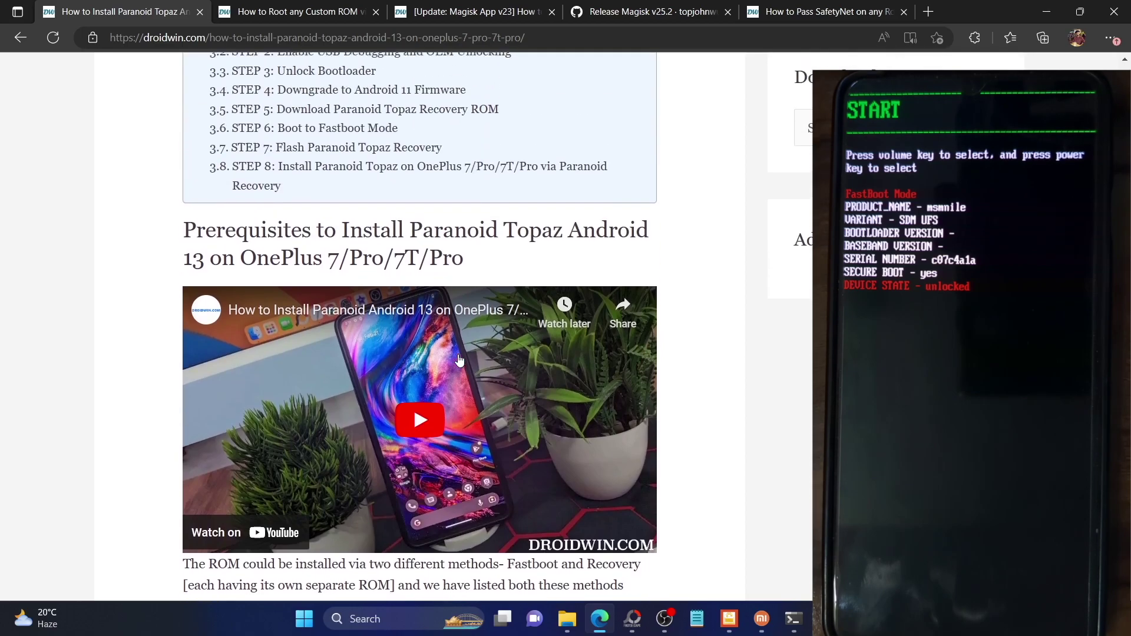
{"action": "scroll", "coordinate": [460, 361], "scroll_direction": "up", "scroll_amount": 4}
{"action": "left_click", "coordinate": [366, 361]}
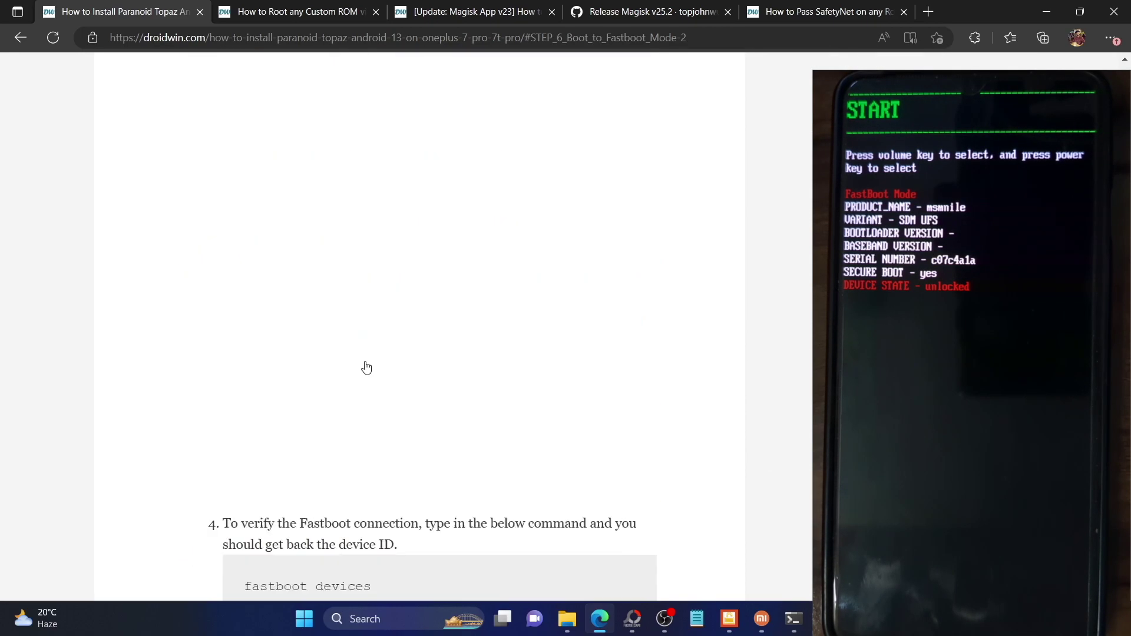
{"action": "scroll", "coordinate": [366, 368], "scroll_direction": "down", "scroll_amount": 8}
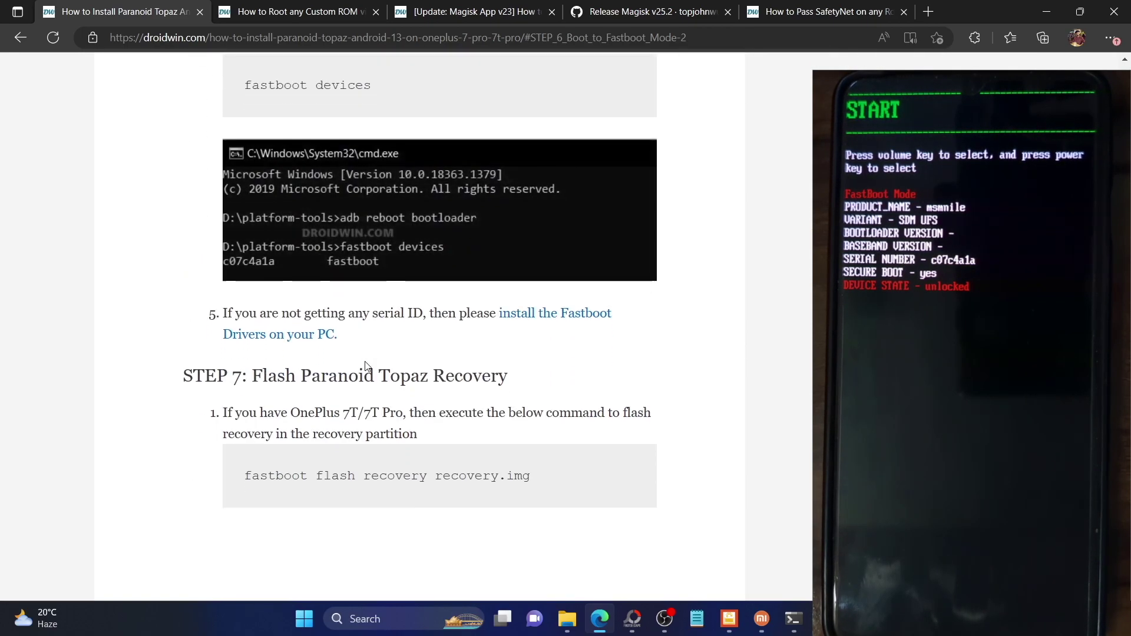
{"action": "right_click", "coordinate": [539, 296]}
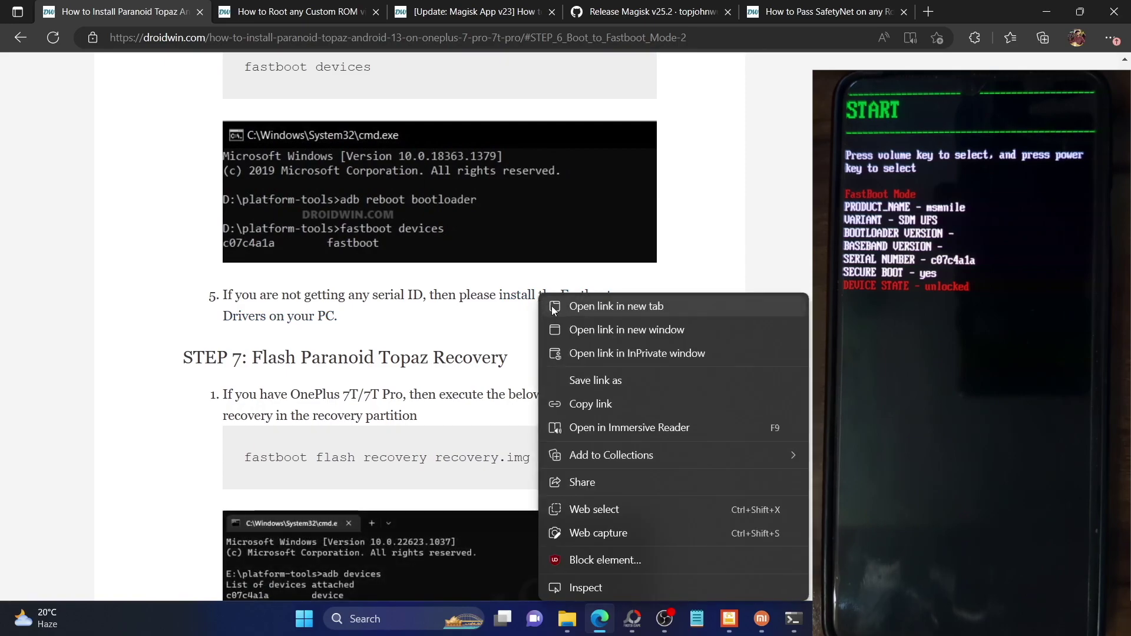
{"action": "left_click", "coordinate": [551, 306]}
Look through the guide on installing Fastboot drivers in Windows 11, and return to the custom ROM rooting guide.
{"action": "left_click", "coordinate": [246, 12]}
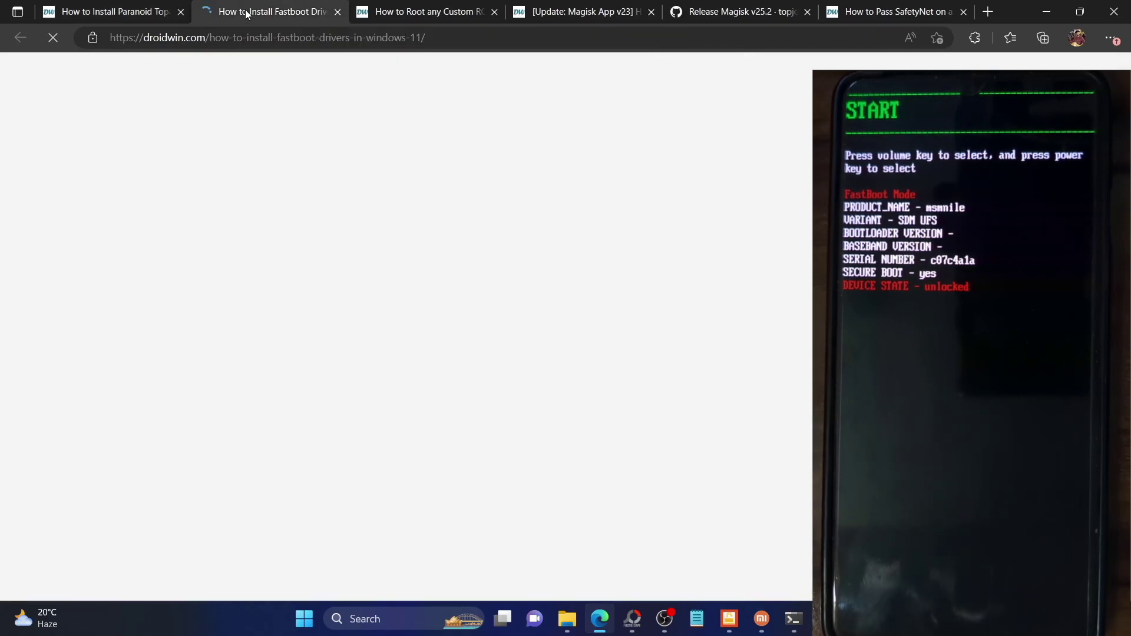
{"action": "scroll", "coordinate": [435, 440], "scroll_direction": "down", "scroll_amount": 5}
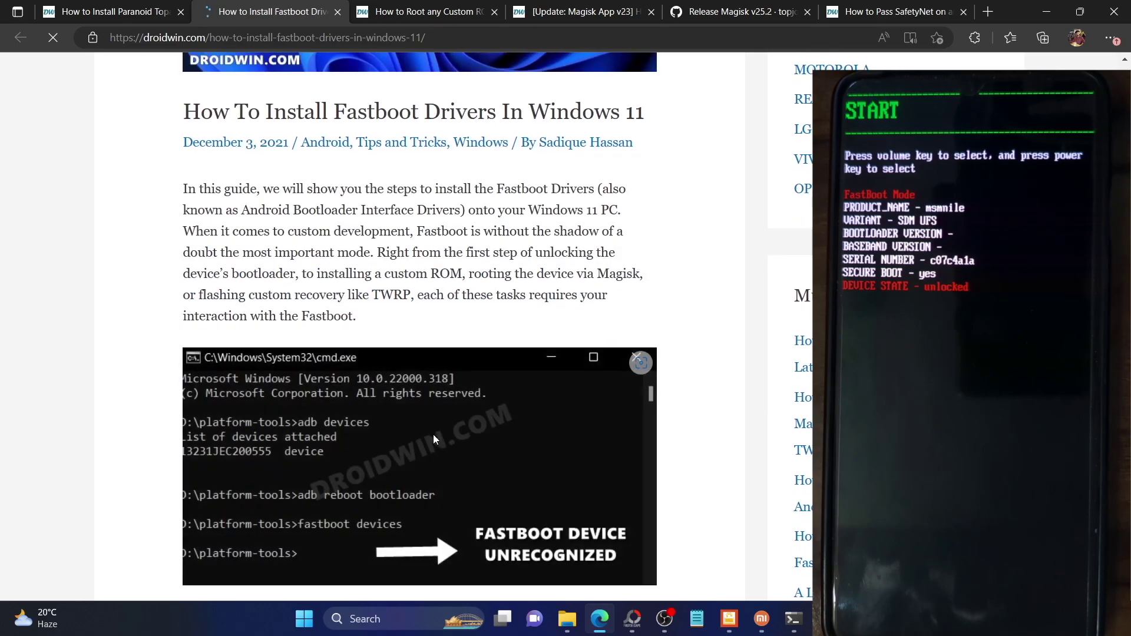
{"action": "scroll", "coordinate": [433, 439], "scroll_direction": "down", "scroll_amount": 12}
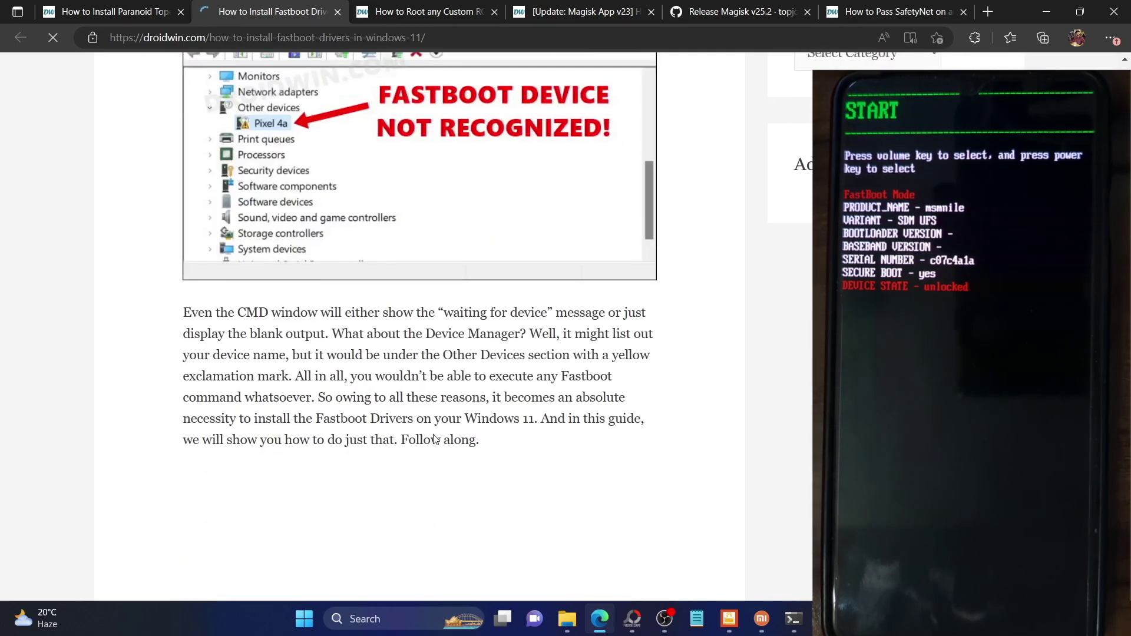
{"action": "scroll", "coordinate": [435, 440], "scroll_direction": "down", "scroll_amount": 5}
{"action": "scroll", "coordinate": [434, 434], "scroll_direction": "down", "scroll_amount": 4}
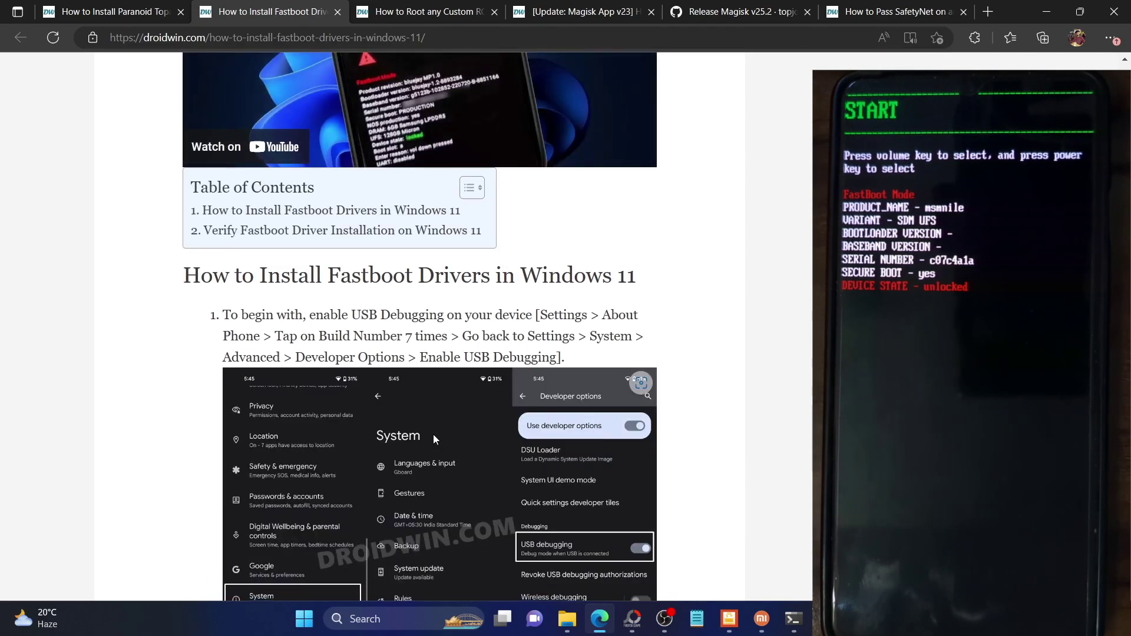
{"action": "scroll", "coordinate": [433, 434], "scroll_direction": "up", "scroll_amount": 5}
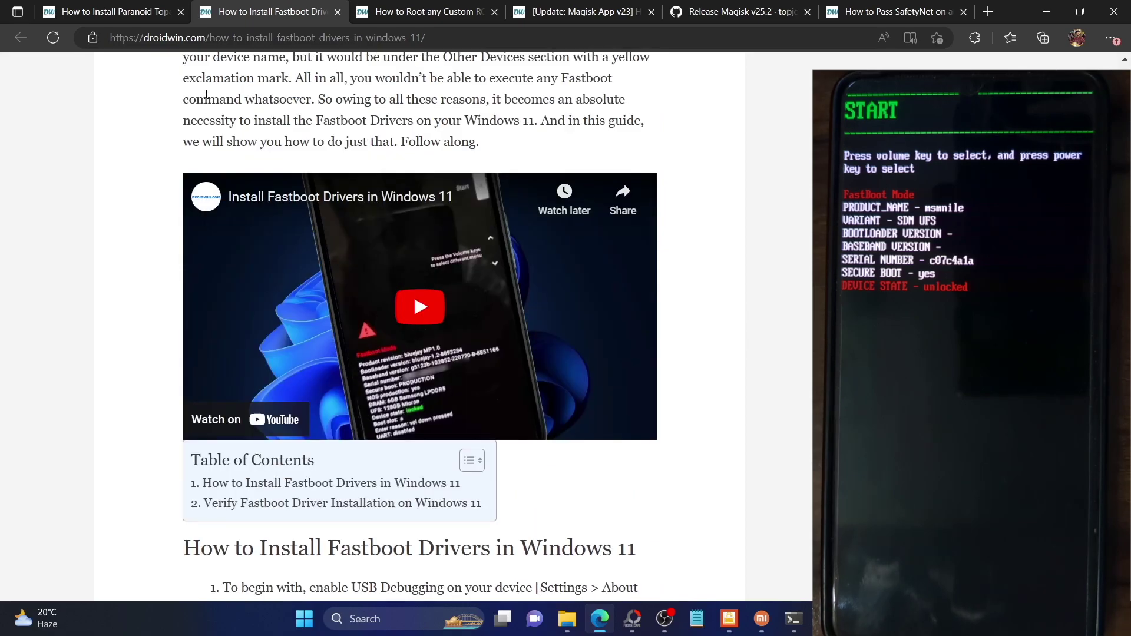
{"action": "left_click", "coordinate": [388, 15]}
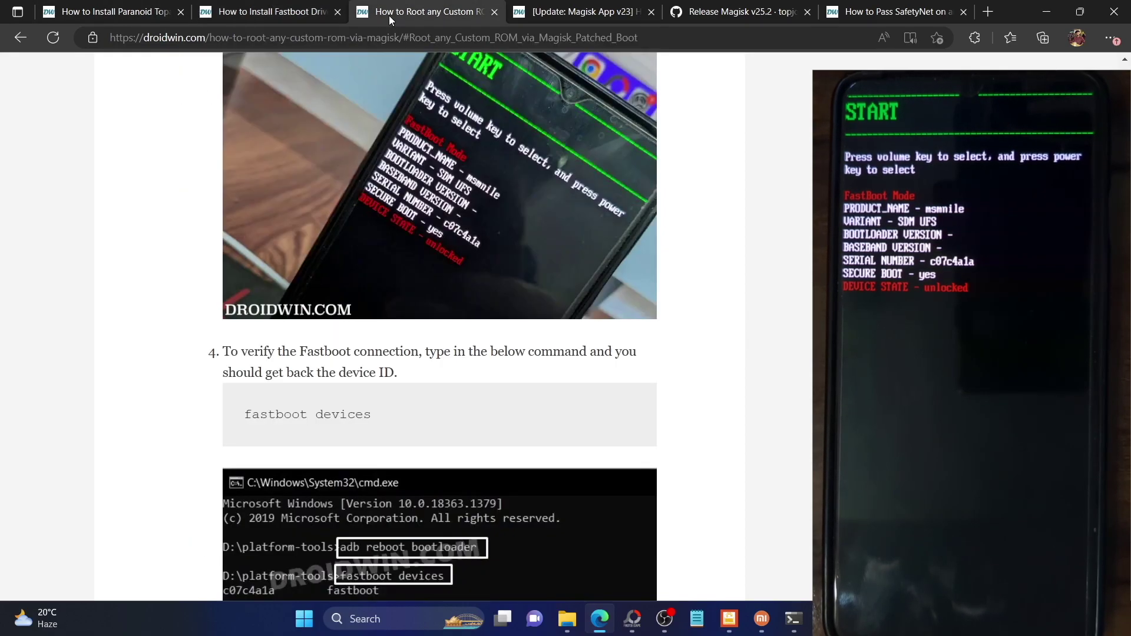
In Device Manager, check the Android Bootloader Interface entry under Android Phone, and return to Command Prompt.
{"action": "left_click", "coordinate": [567, 619]}
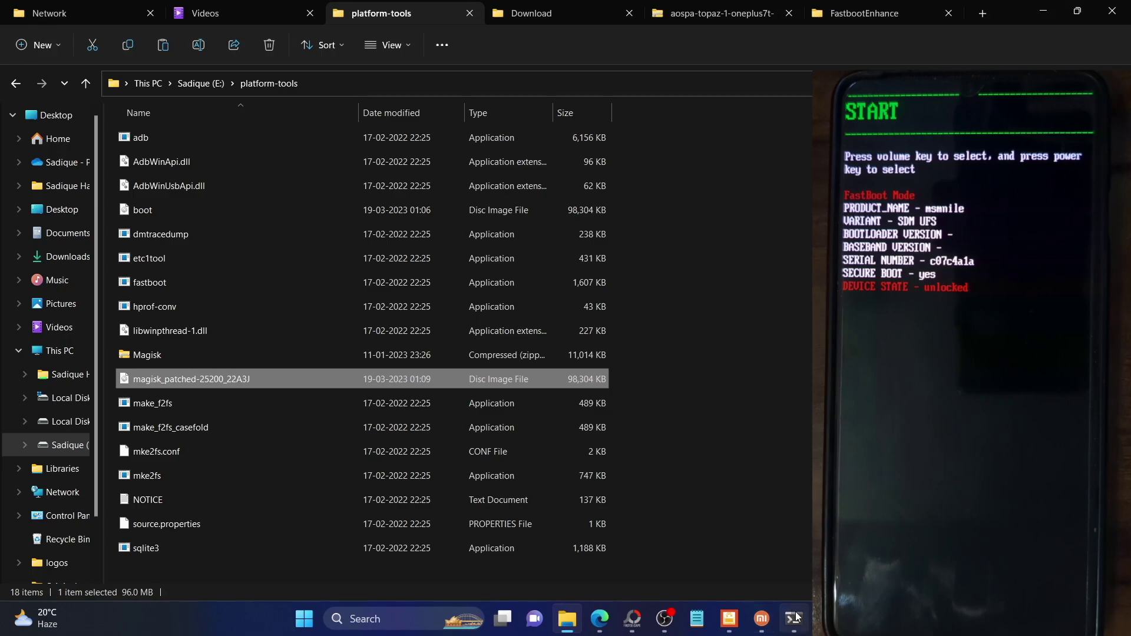
{"action": "left_click", "coordinate": [795, 618]}
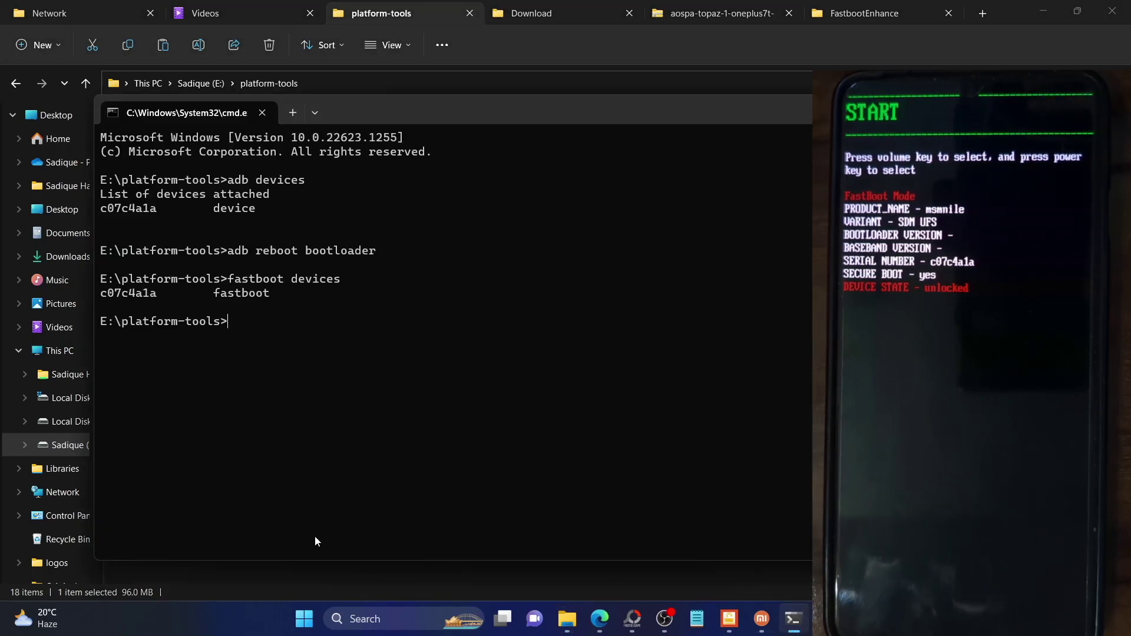
{"action": "key", "text": "super+x"}
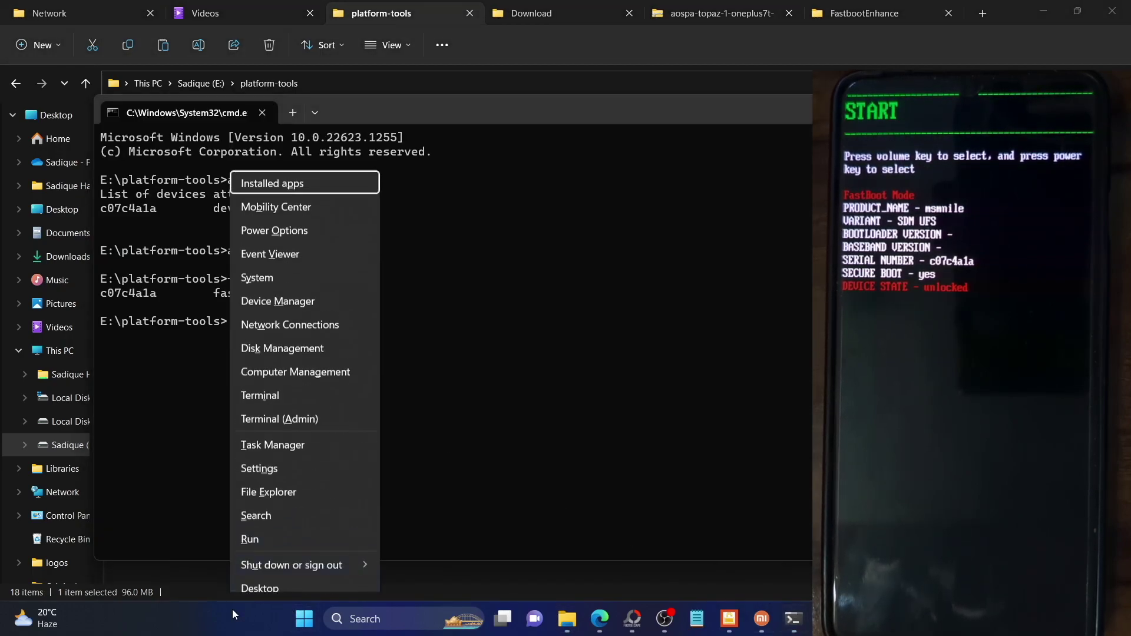
{"action": "left_click", "coordinate": [288, 293]}
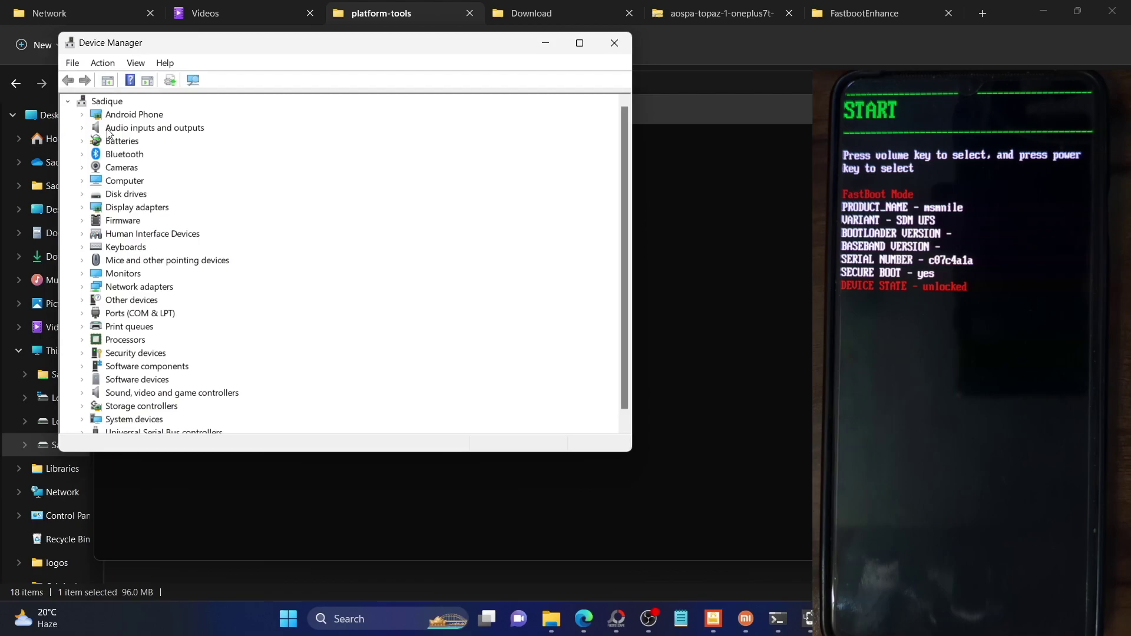
{"action": "left_click", "coordinate": [85, 117]}
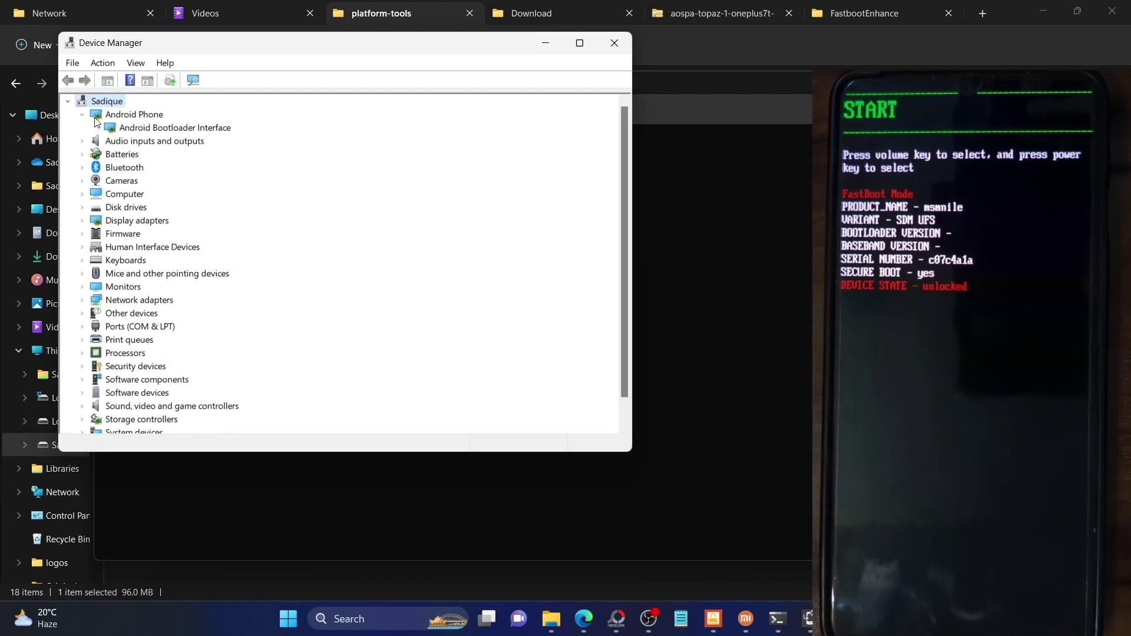
{"action": "left_click", "coordinate": [172, 129]}
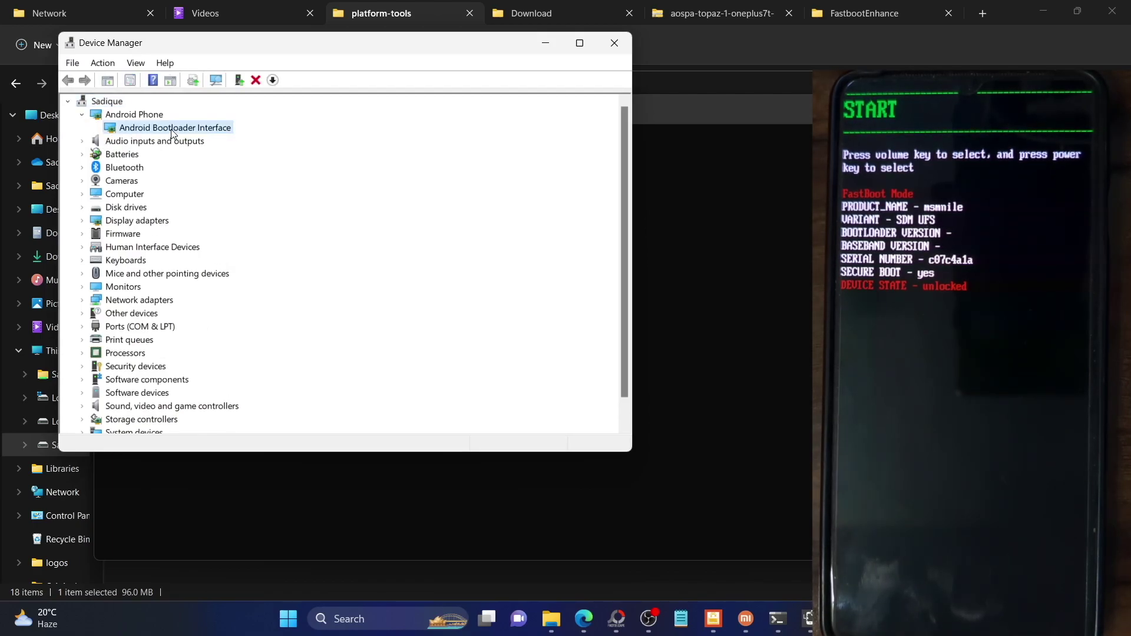
{"action": "left_click", "coordinate": [785, 286]}
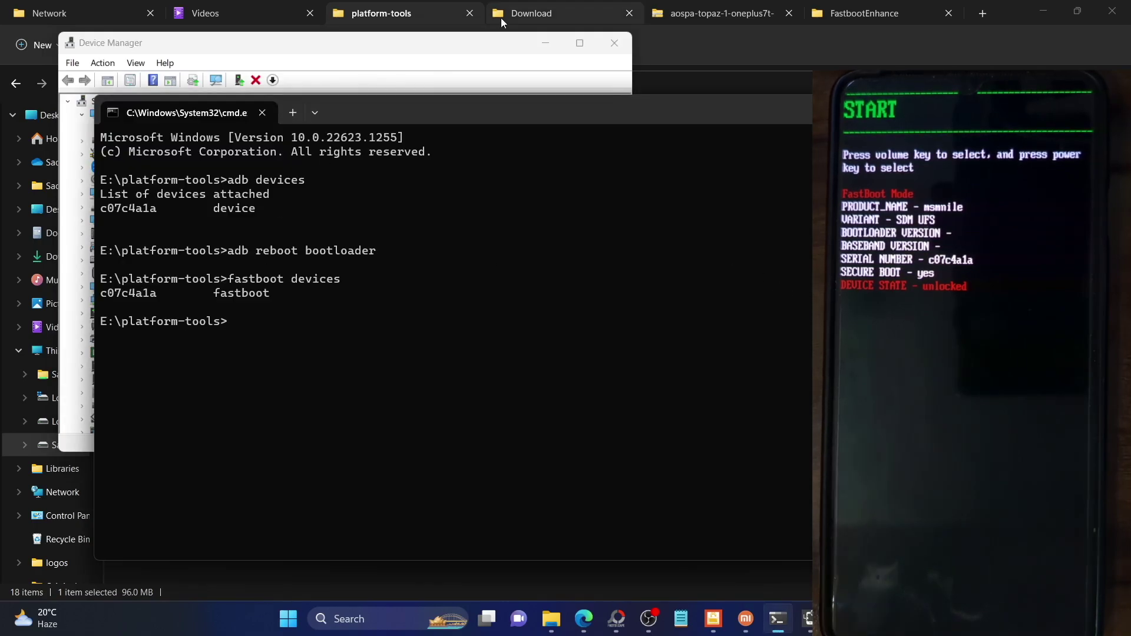
Minimize Device Manager and rename magisk_patched-25200_22A3J in the platform-tools folder to magisk_patched_boot.
{"action": "left_click", "coordinate": [547, 42]}
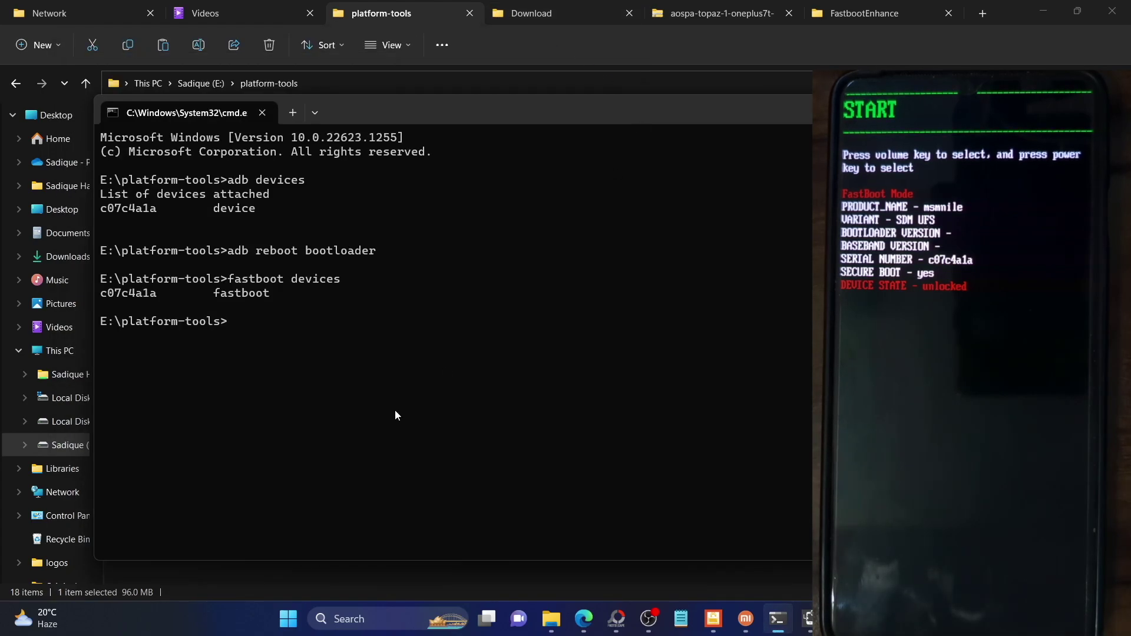
{"action": "left_click_drag", "start_coordinate": [365, 112], "coordinate": [461, 136]}
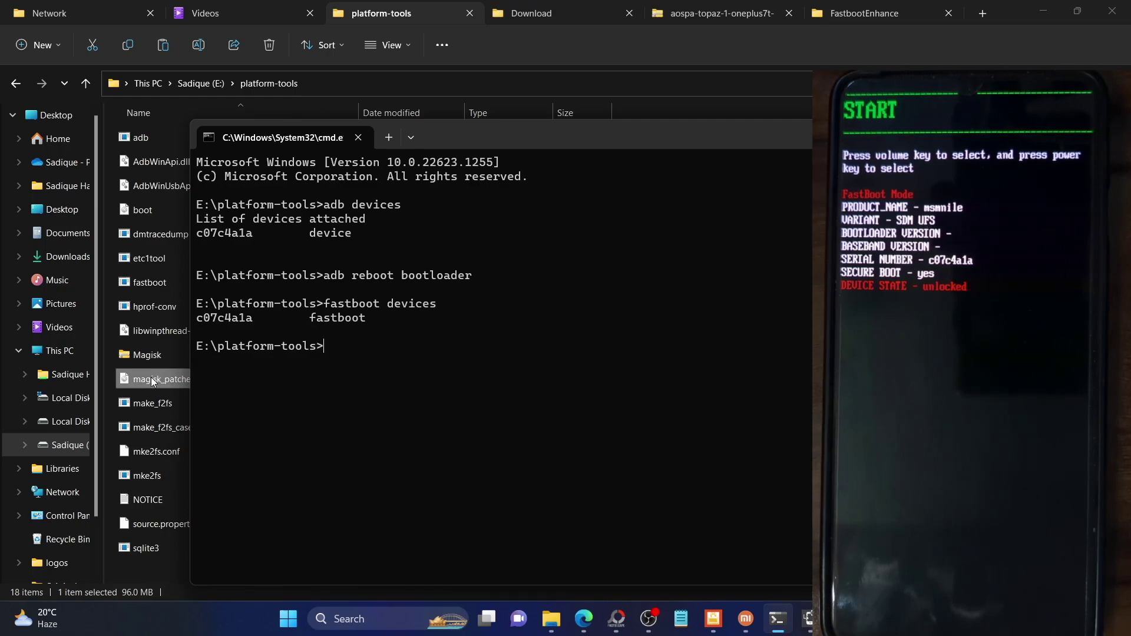
{"action": "key", "text": "alt+Tab"}
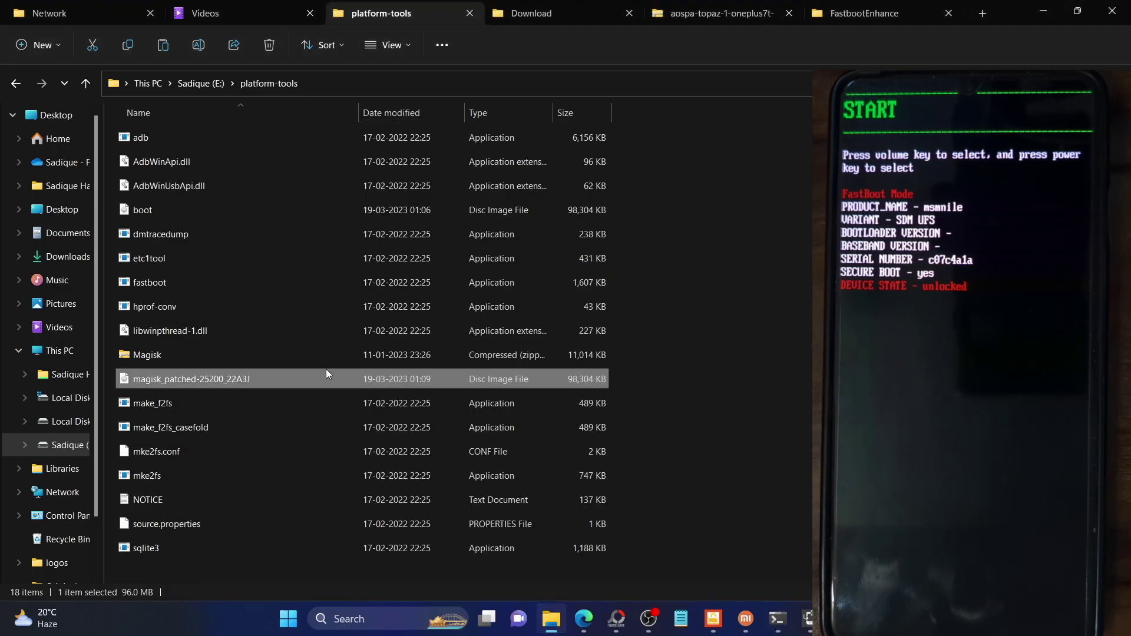
{"action": "right_click", "coordinate": [207, 369]}
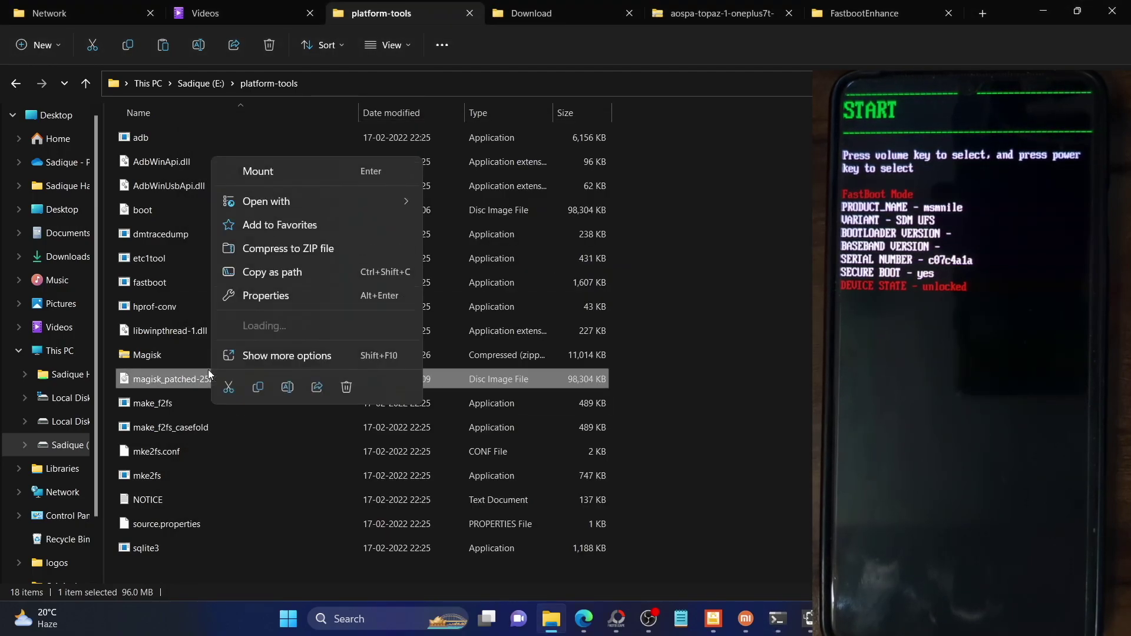
{"action": "left_click", "coordinate": [286, 384]}
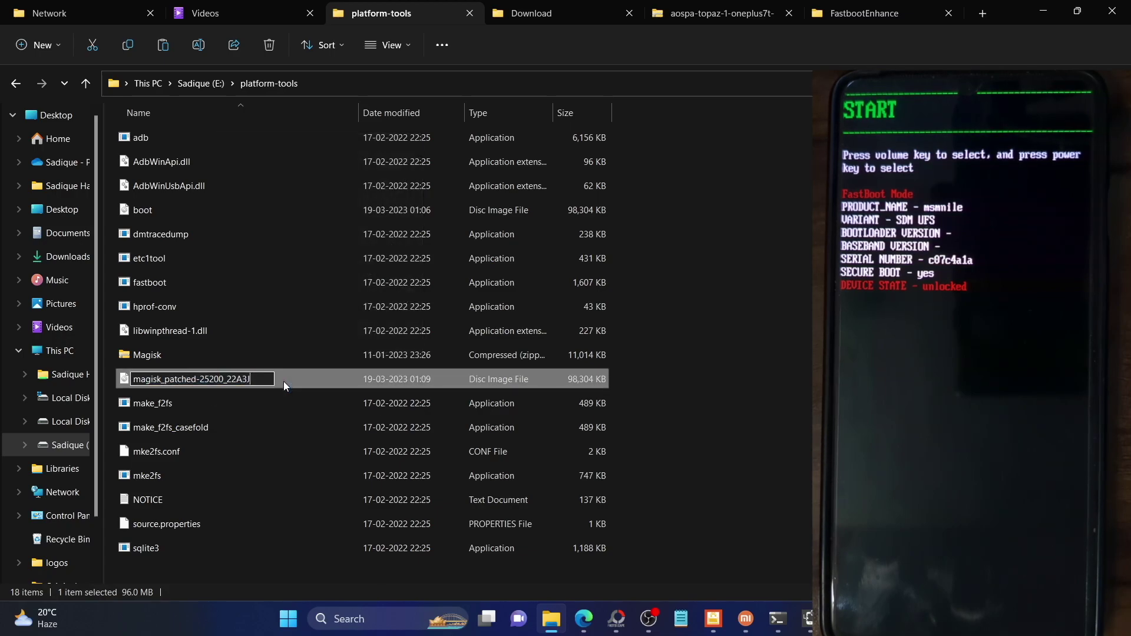
{"action": "key", "text": "End"}
{"action": "key", "text": "BackSpace"}
{"action": "key", "text": "BackSpace"}
{"action": "key", "text": "BackSpace"}
{"action": "key", "text": "BackSpace"}
{"action": "key", "text": "BackSpace"}
{"action": "key", "text": "BackSpace"}
{"action": "key", "text": "BackSpace"}
{"action": "key", "text": "BackSpace"}
{"action": "key", "text": "BackSpace"}
{"action": "key", "text": "BackSpace"}
{"action": "key", "text": "BackSpace"}
{"action": "key", "text": "BackSpace"}
{"action": "key", "text": "BackSpace"}
{"action": "type", "text": "d_boot"}
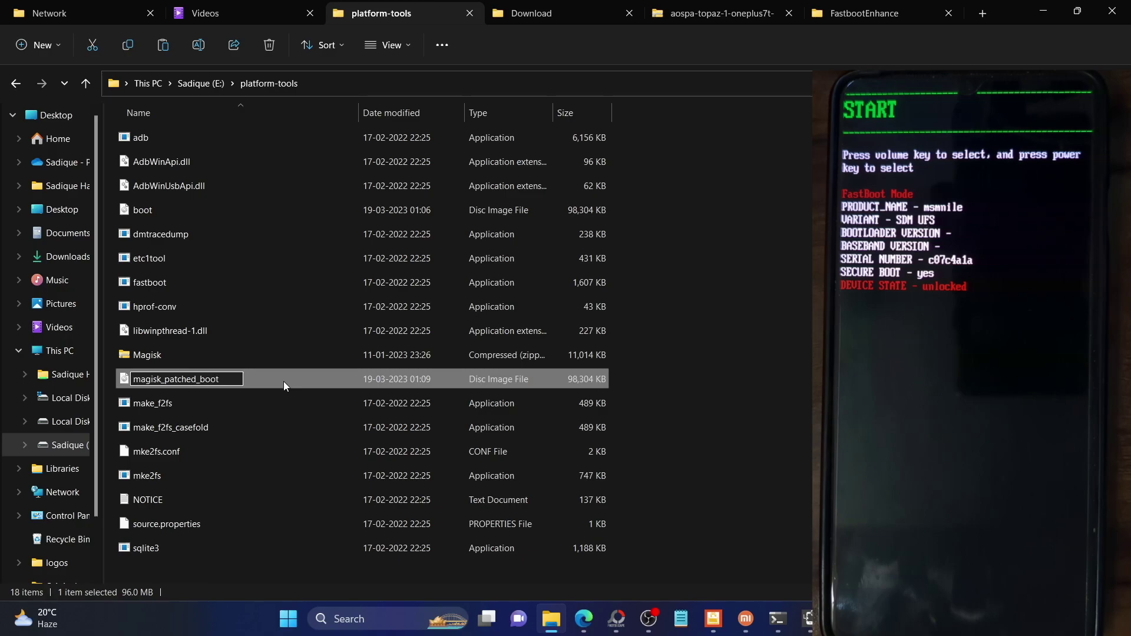
{"action": "key", "text": "Return"}
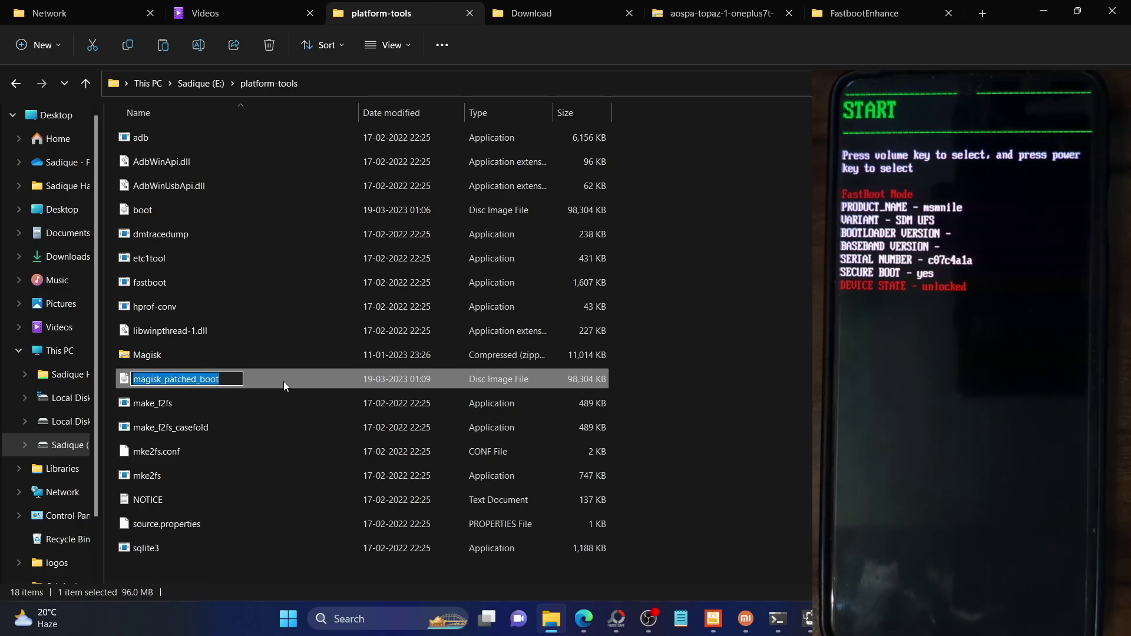
{"action": "left_click", "coordinate": [775, 381]}
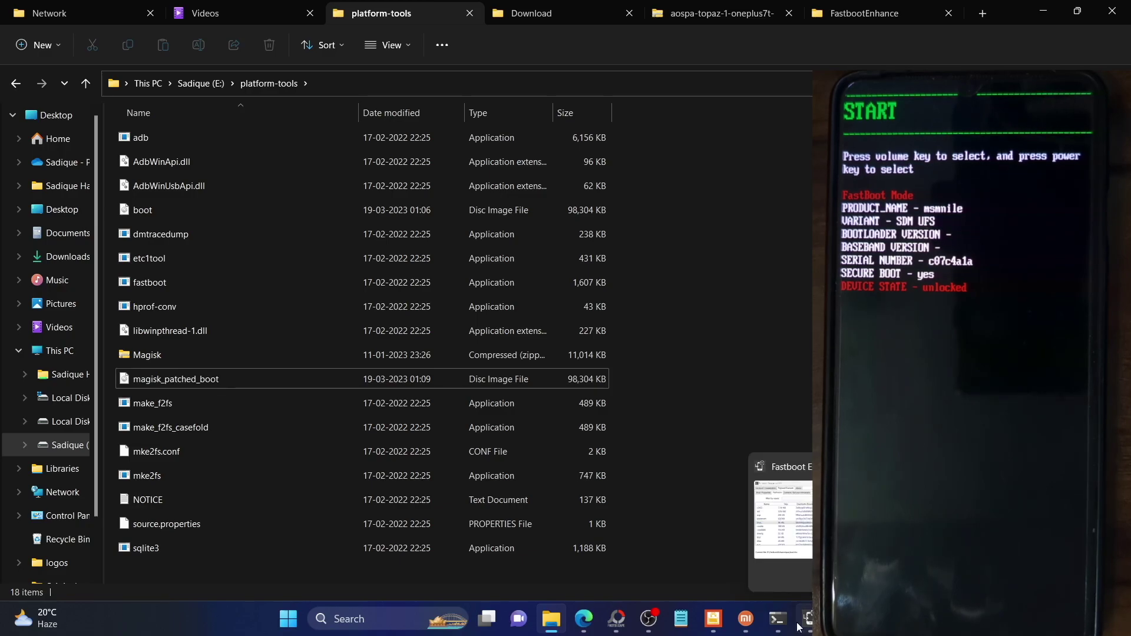
In Command Prompt, boot the phone with the patched image using fastboot boot magisk_patched_boot.img.
{"action": "left_click", "coordinate": [757, 530]}
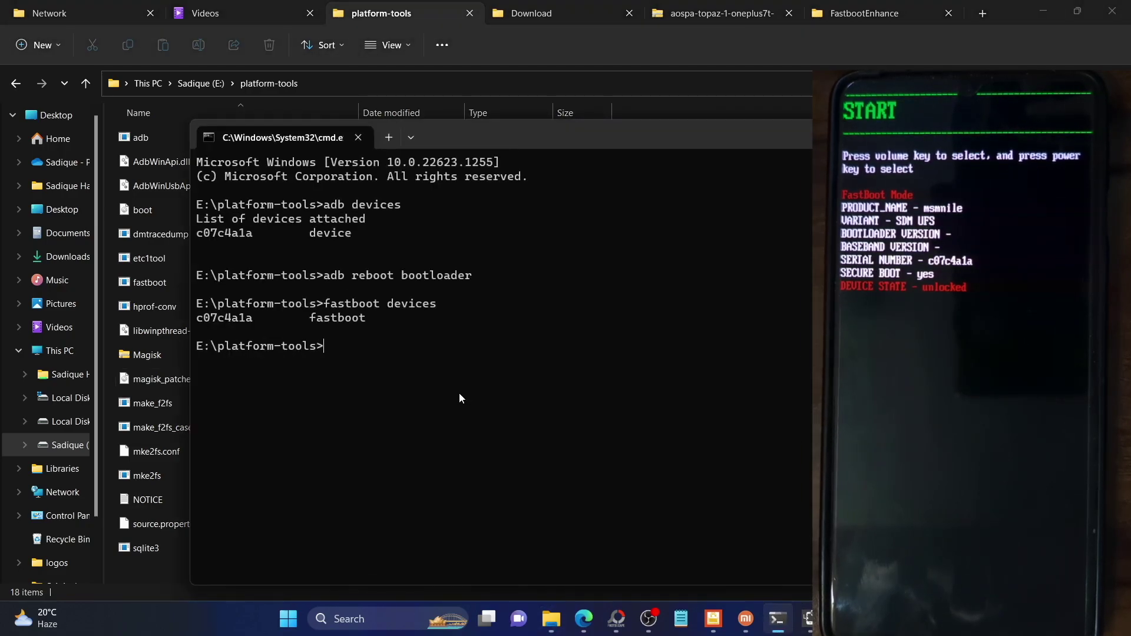
{"action": "left_click_drag", "start_coordinate": [503, 122], "coordinate": [302, 83]}
{"action": "type", "text": "fastboot boot"}
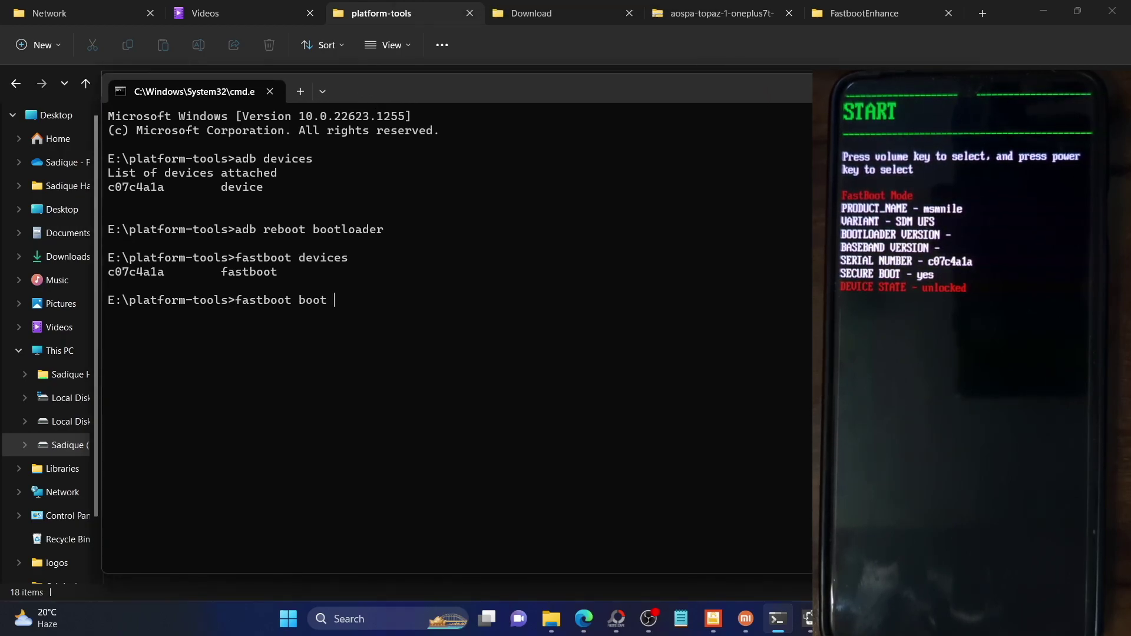
{"action": "type", "text": " magisk_patched_boot.img"}
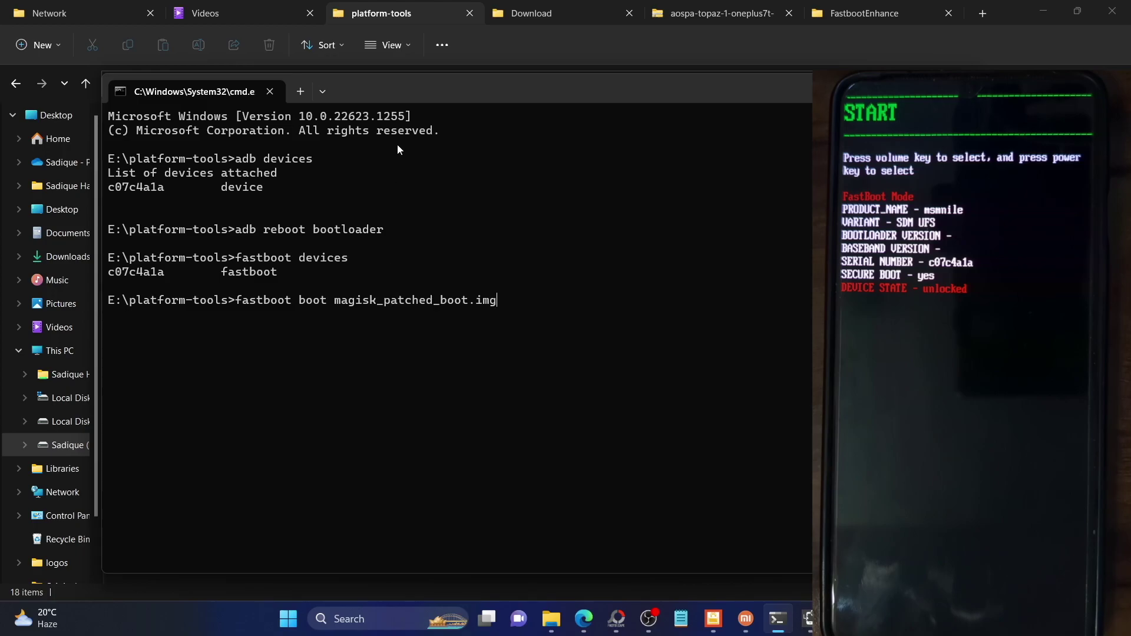
{"action": "left_click_drag", "start_coordinate": [418, 83], "coordinate": [571, 101]}
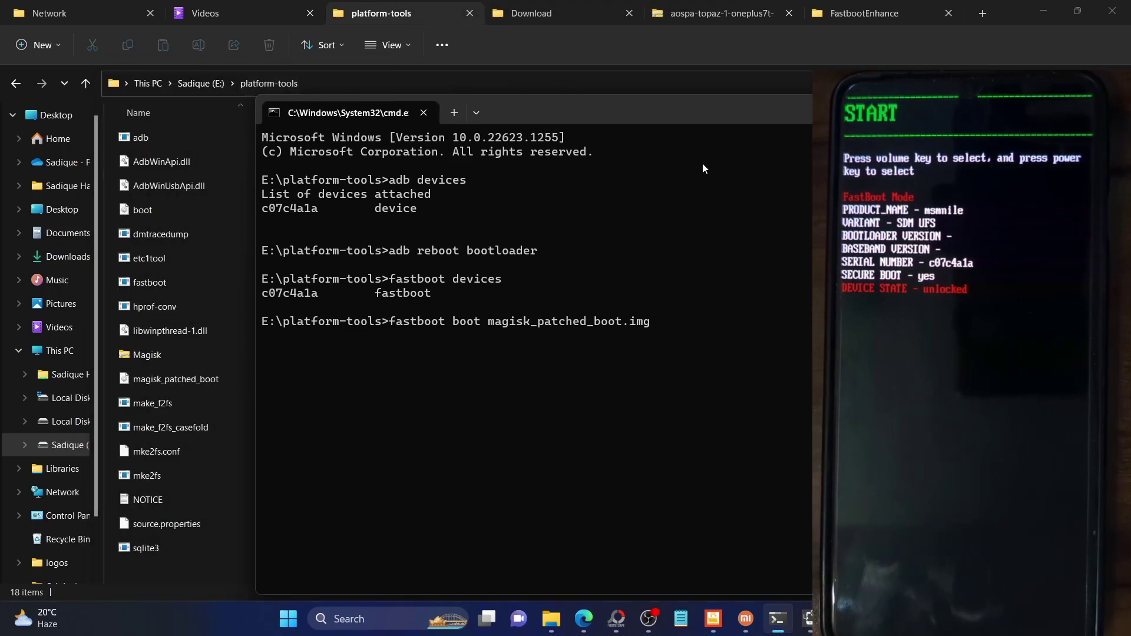
{"action": "left_click_drag", "start_coordinate": [687, 116], "coordinate": [527, 70]}
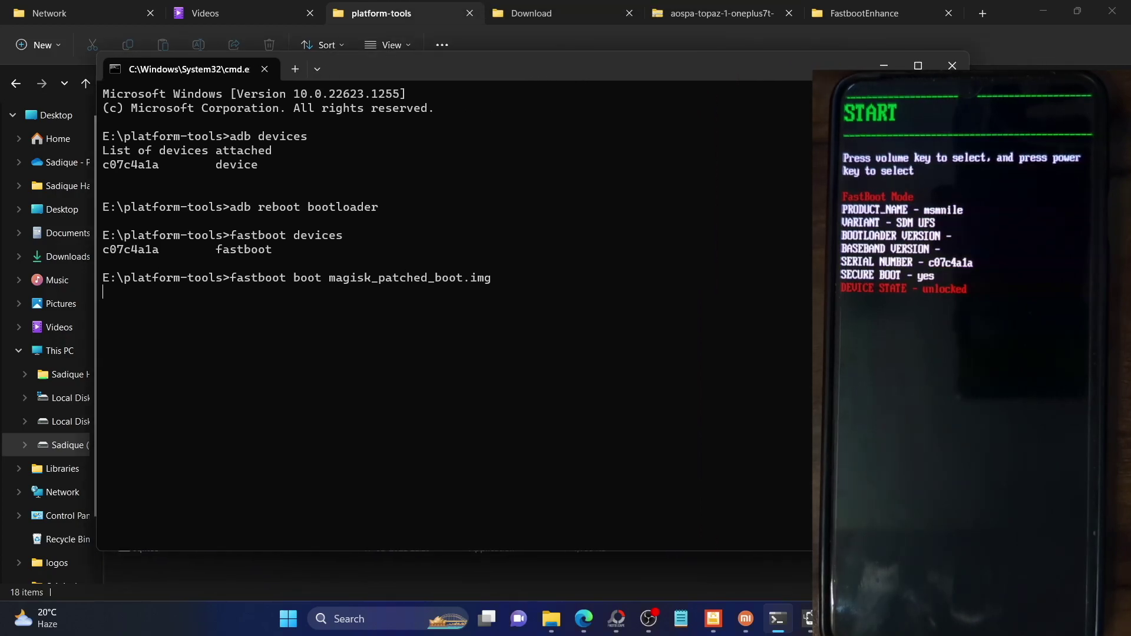
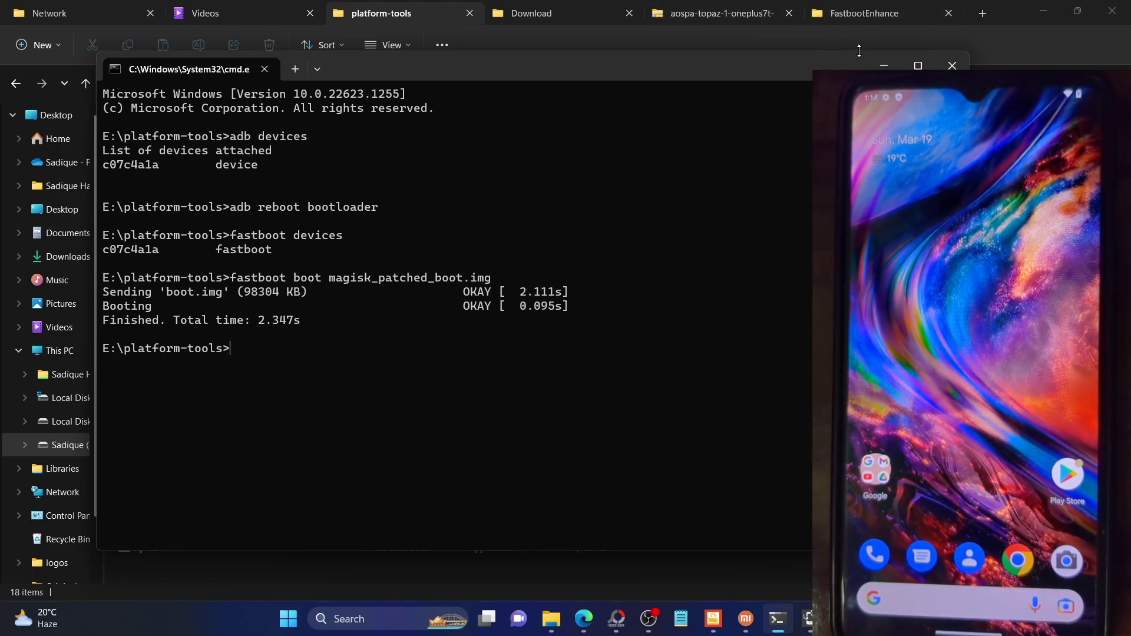
In Edge, open the guide on passing SafetyNet on any rooted custom ROM and read through to STEP 1: Hide Magisk App.
{"action": "left_click", "coordinate": [554, 616]}
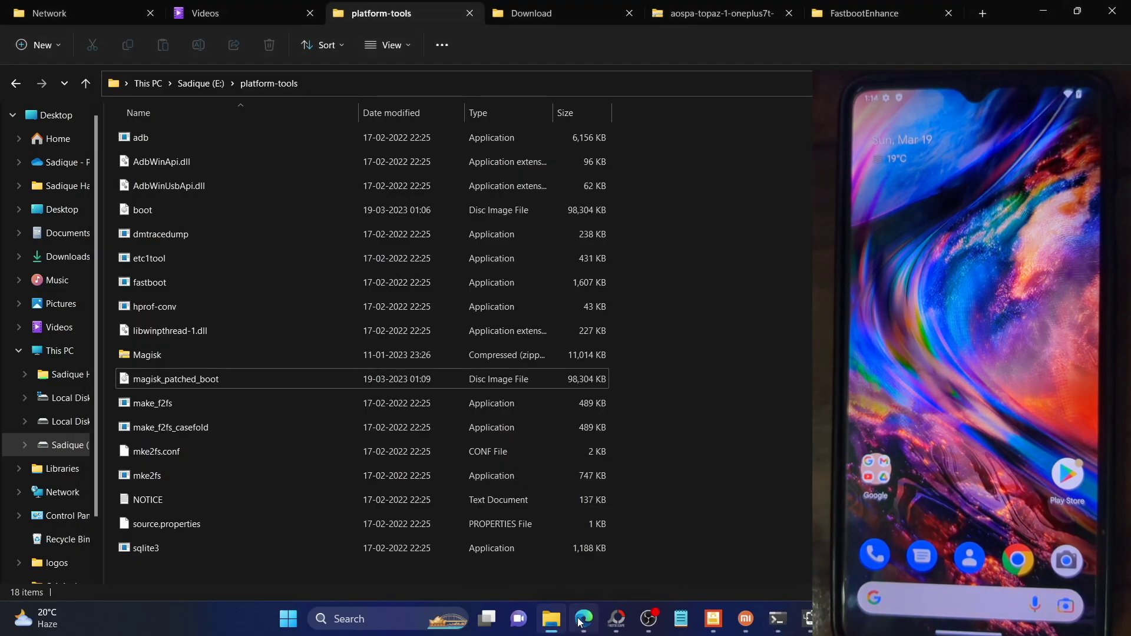
{"action": "left_click", "coordinate": [581, 619]}
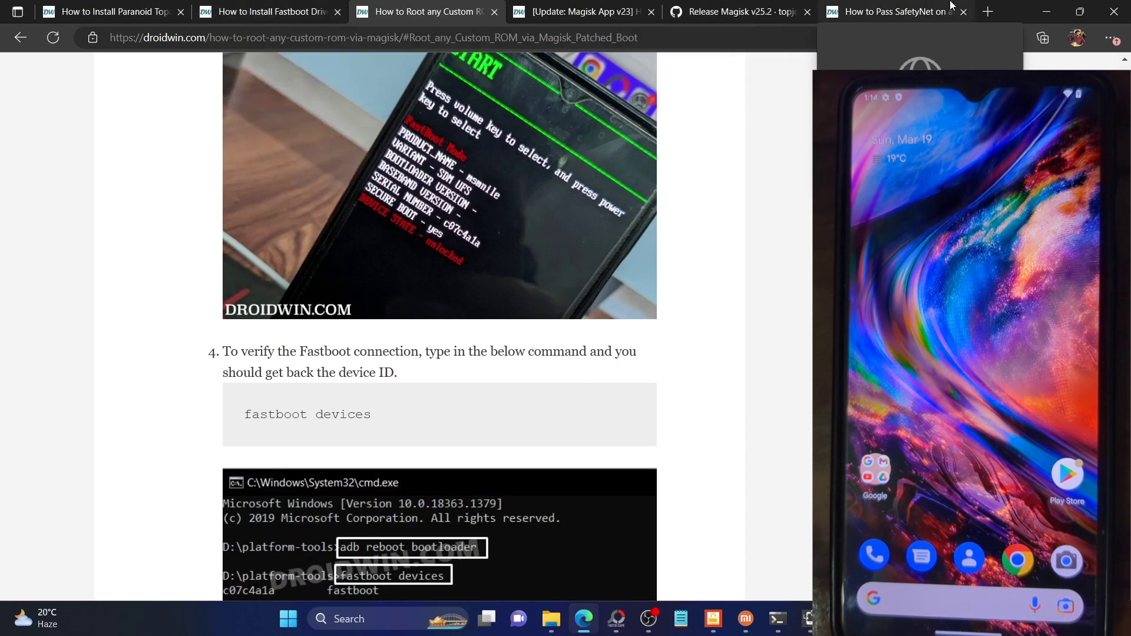
{"action": "left_click", "coordinate": [893, 12]}
{"action": "scroll", "coordinate": [548, 318], "scroll_direction": "down", "scroll_amount": 10}
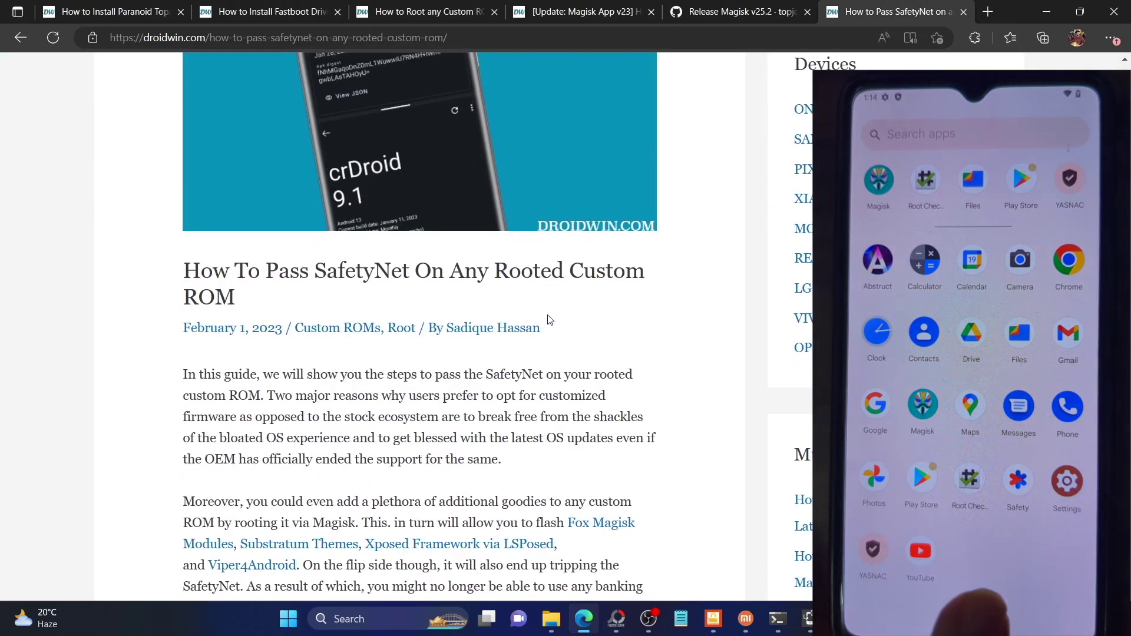
{"action": "scroll", "coordinate": [548, 319], "scroll_direction": "down", "scroll_amount": 3}
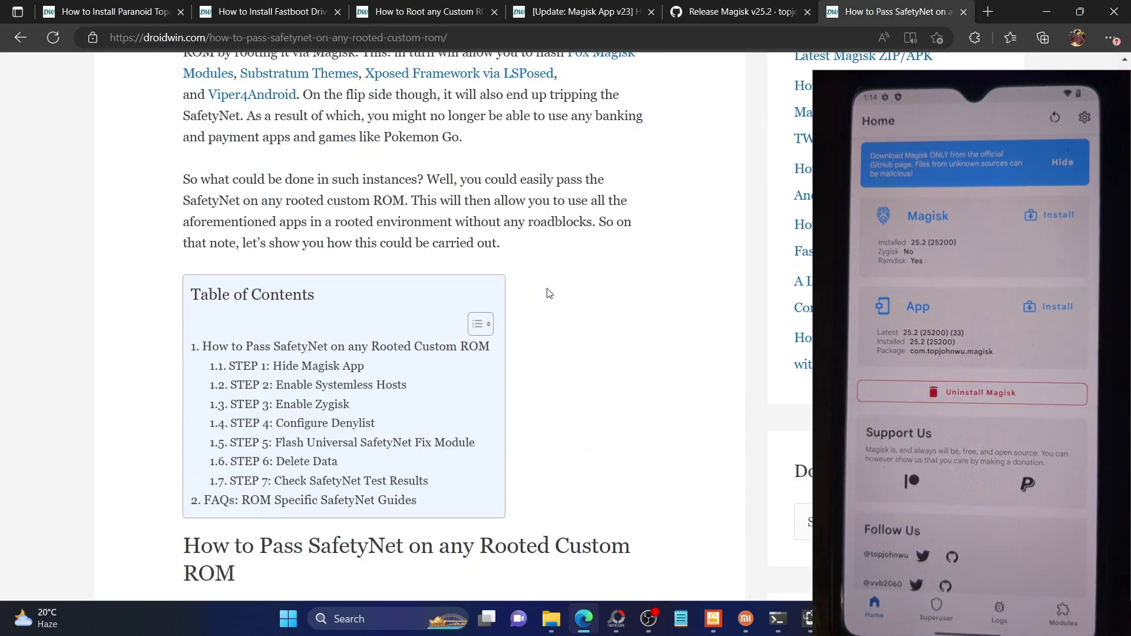
{"action": "scroll", "coordinate": [522, 73], "scroll_direction": "down", "scroll_amount": 6}
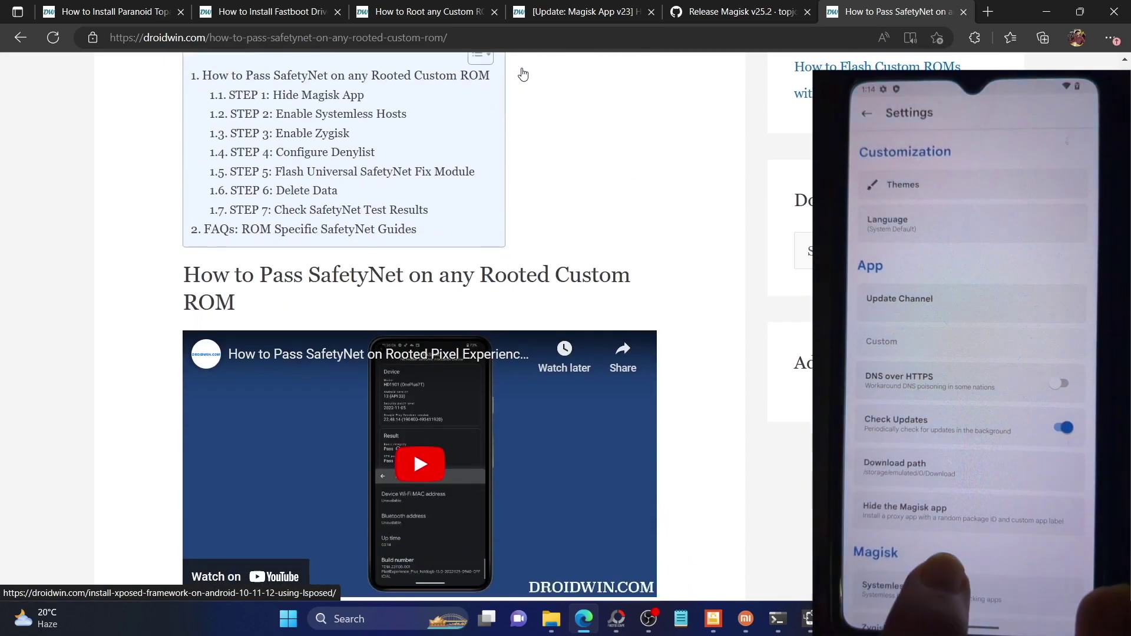
{"action": "scroll", "coordinate": [522, 73], "scroll_direction": "down", "scroll_amount": 3}
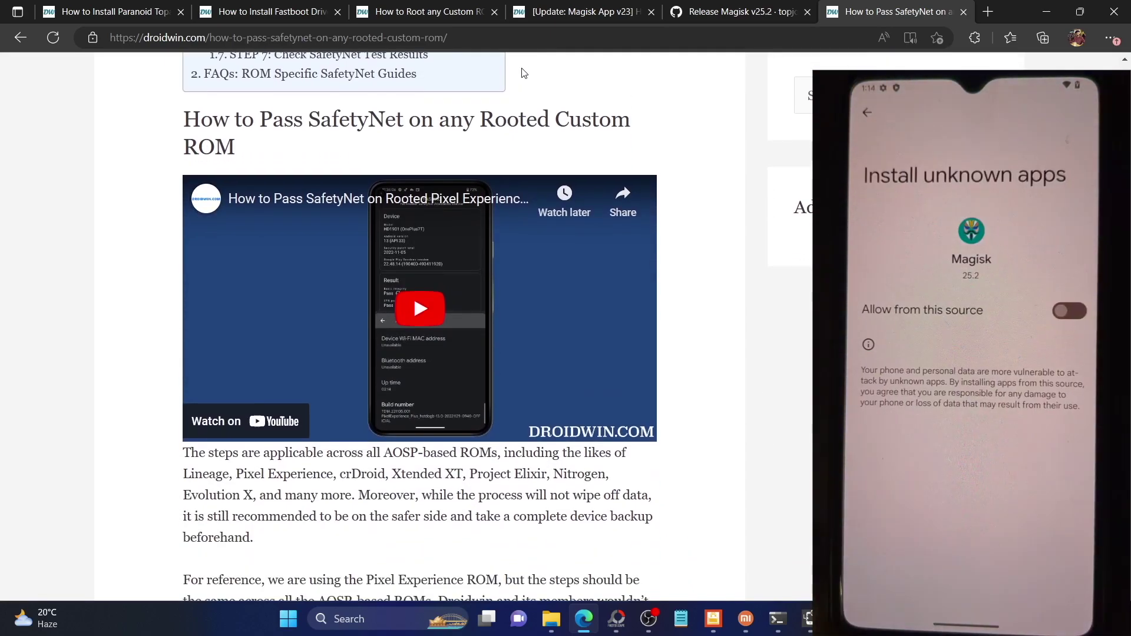
{"action": "scroll", "coordinate": [522, 73], "scroll_direction": "down", "scroll_amount": 1}
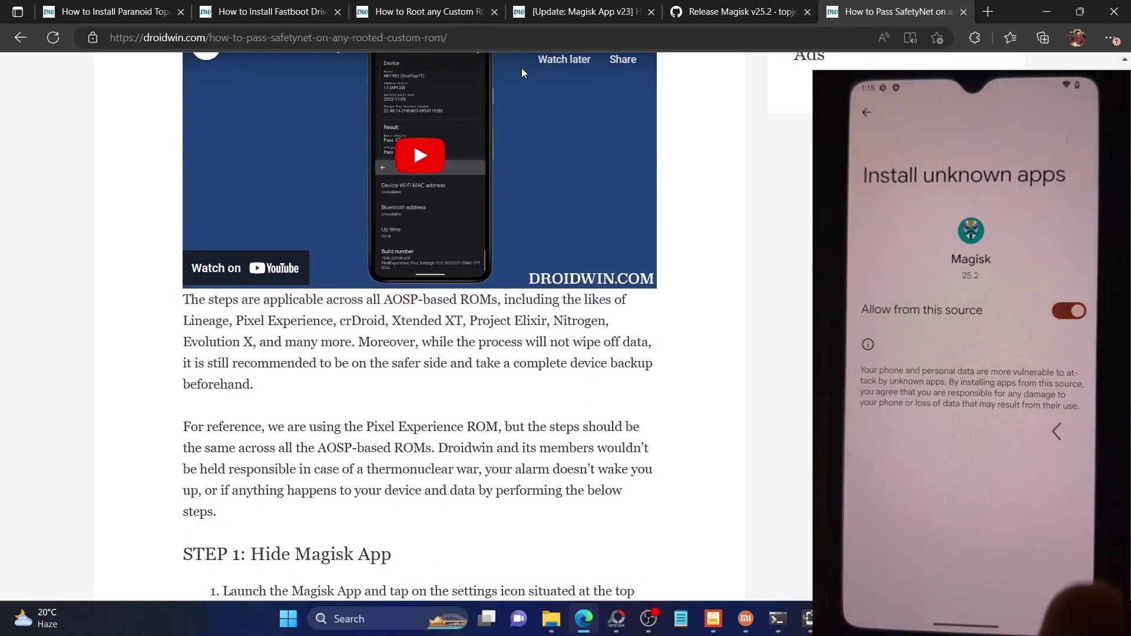
{"action": "scroll", "coordinate": [522, 72], "scroll_direction": "down", "scroll_amount": 2}
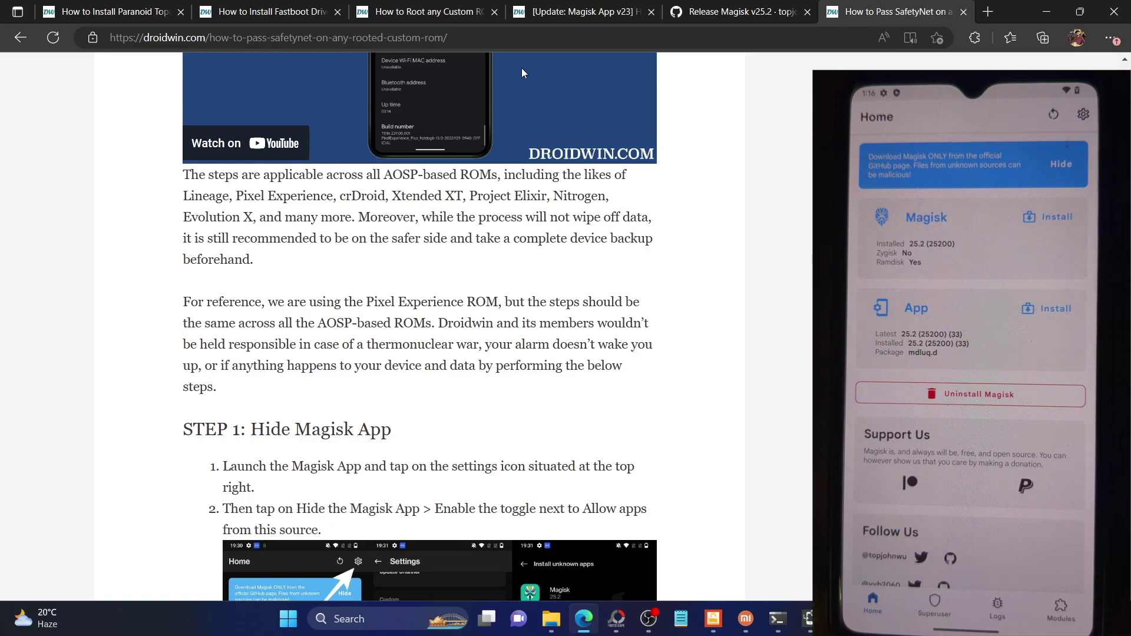
Look through the guide's Systemless Hosts and Denylist sections to the SafetyNet Fix module v2.3.1-MOD_3.0 download under STEP 5.
{"action": "scroll", "coordinate": [522, 70], "scroll_direction": "down", "scroll_amount": 6}
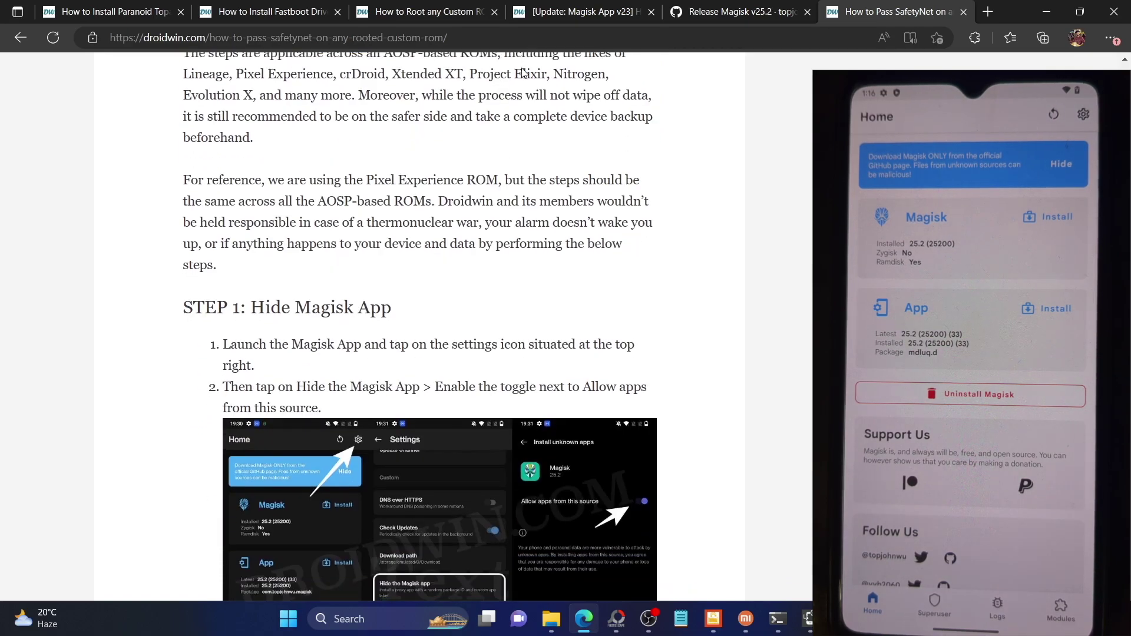
{"action": "scroll", "coordinate": [521, 71], "scroll_direction": "down", "scroll_amount": 15}
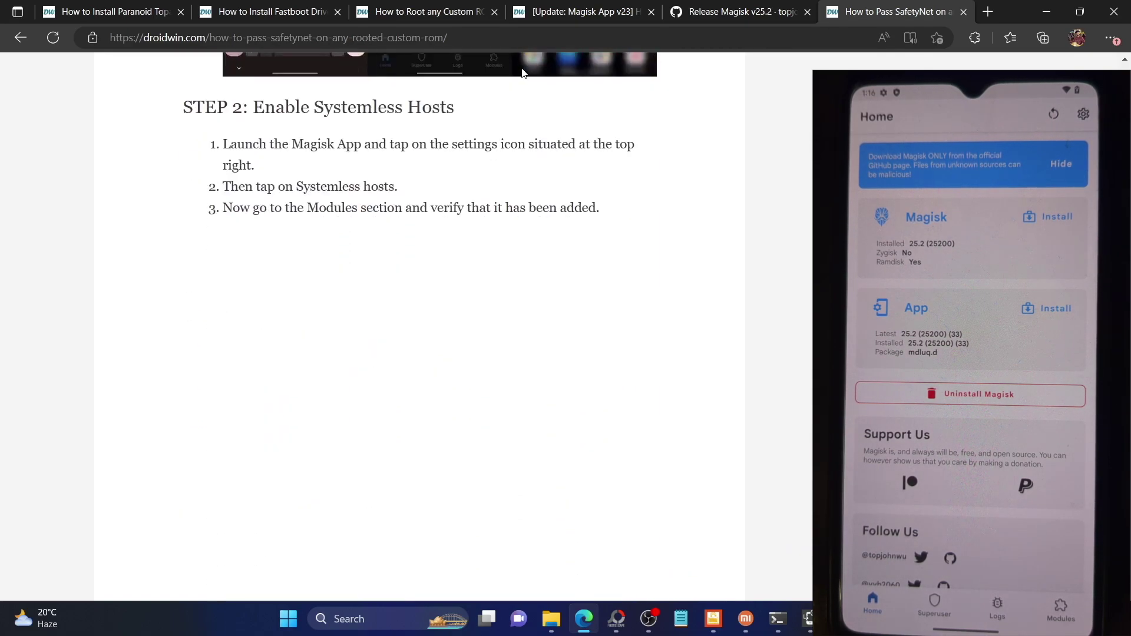
{"action": "scroll", "coordinate": [524, 73], "scroll_direction": "down", "scroll_amount": 12}
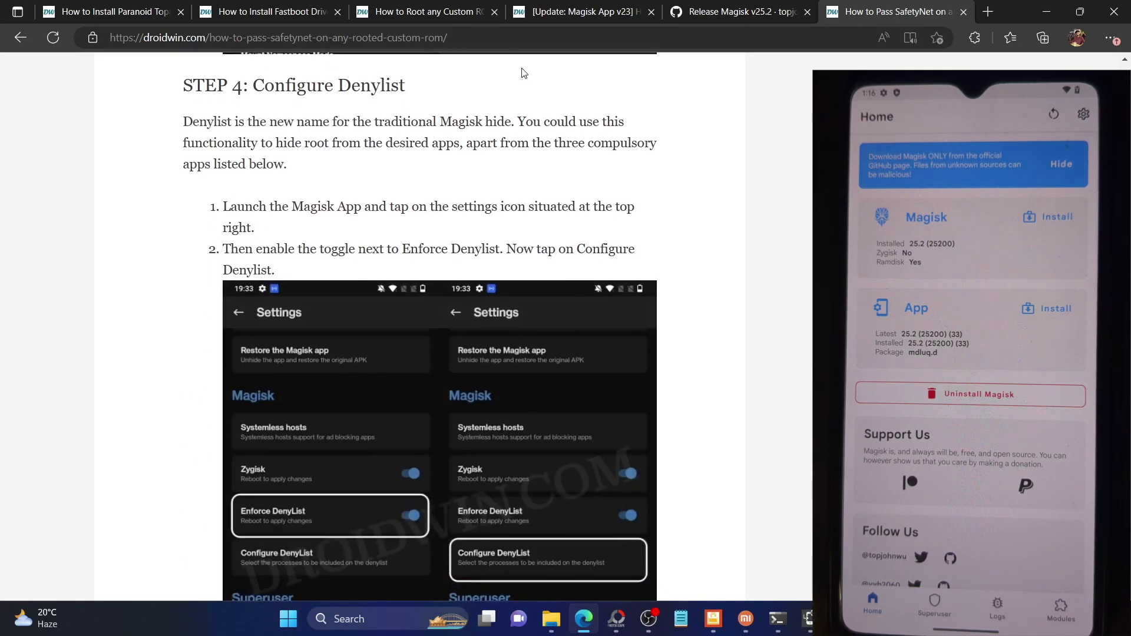
{"action": "scroll", "coordinate": [521, 70], "scroll_direction": "down", "scroll_amount": 10}
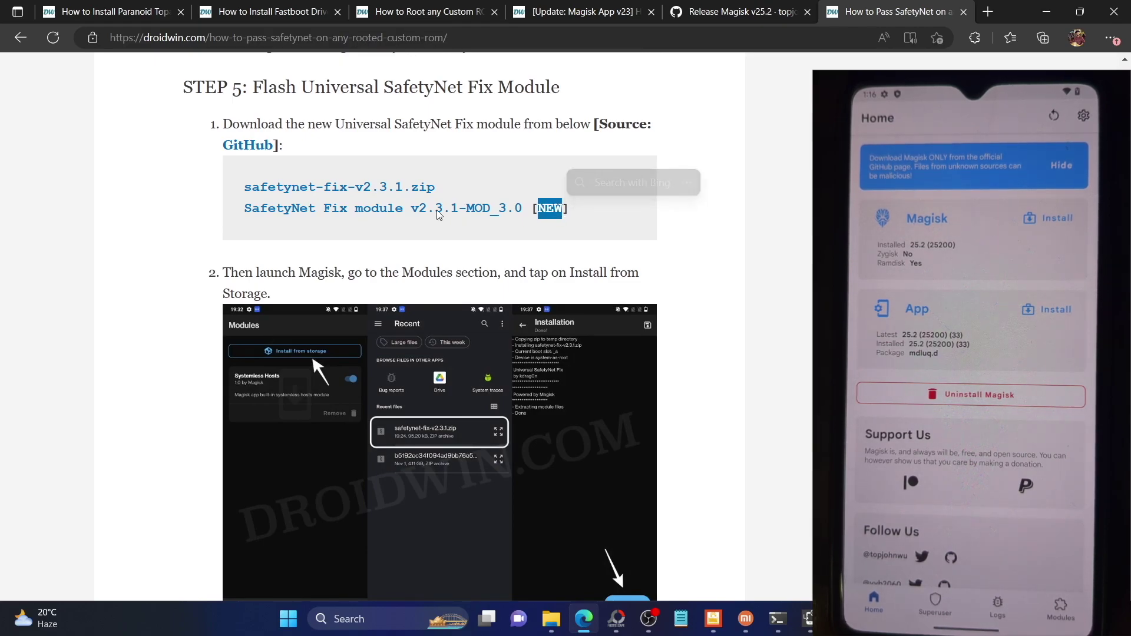
{"action": "left_click", "coordinate": [664, 633]}
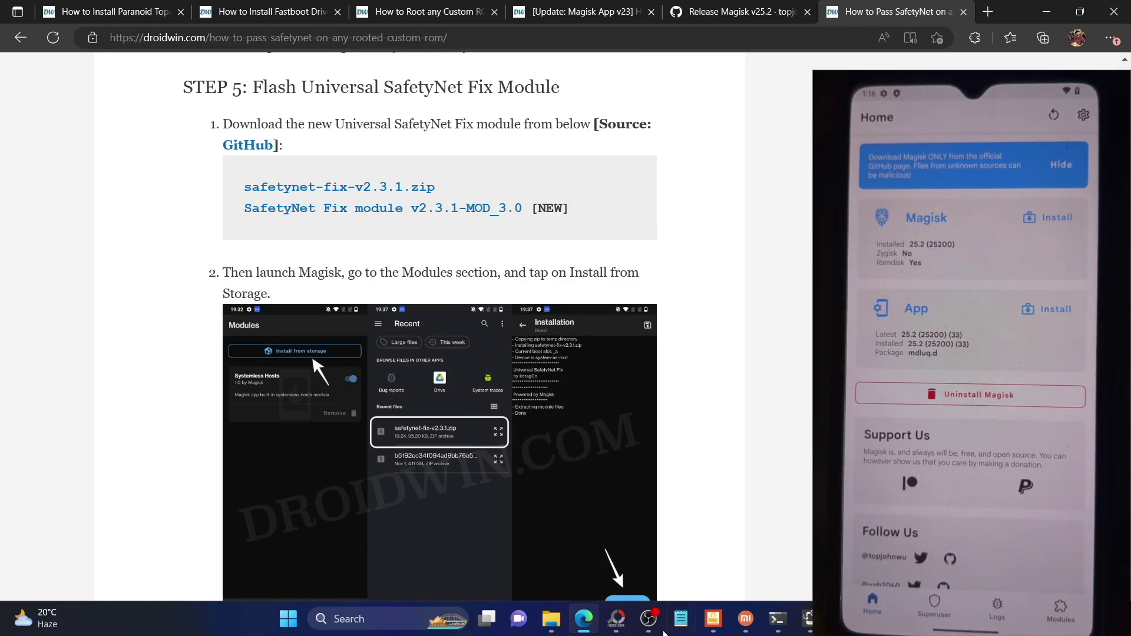
Switch to File Explorer and try to open Internal shared storage from the phone's Download folder, dismissing the error.
{"action": "left_click", "coordinate": [563, 628]}
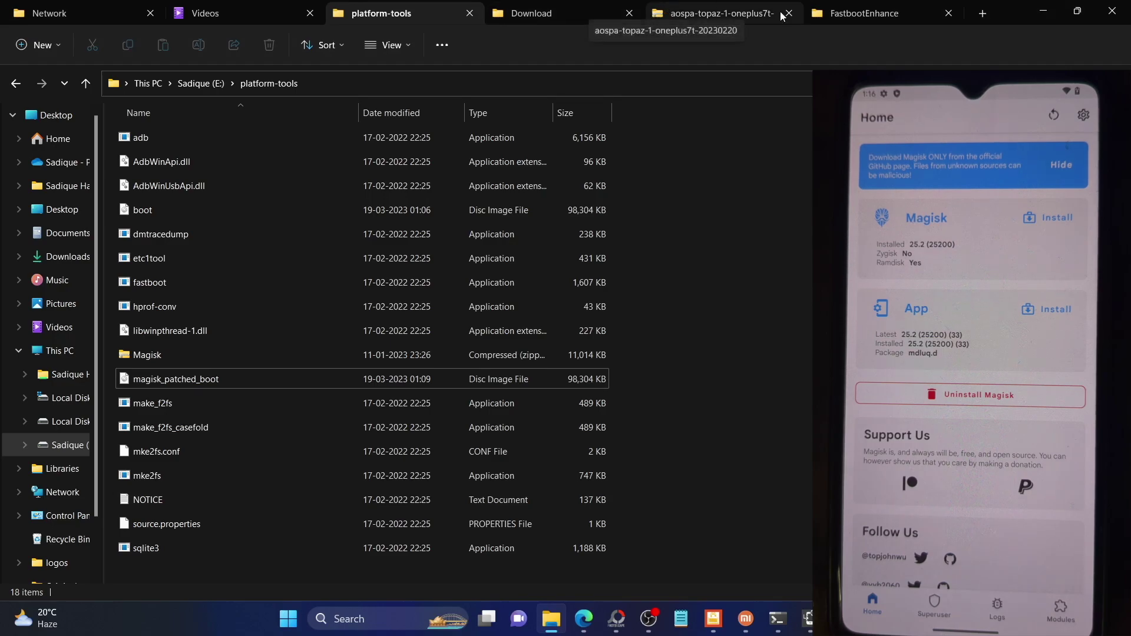
{"action": "left_click", "coordinate": [524, 9]}
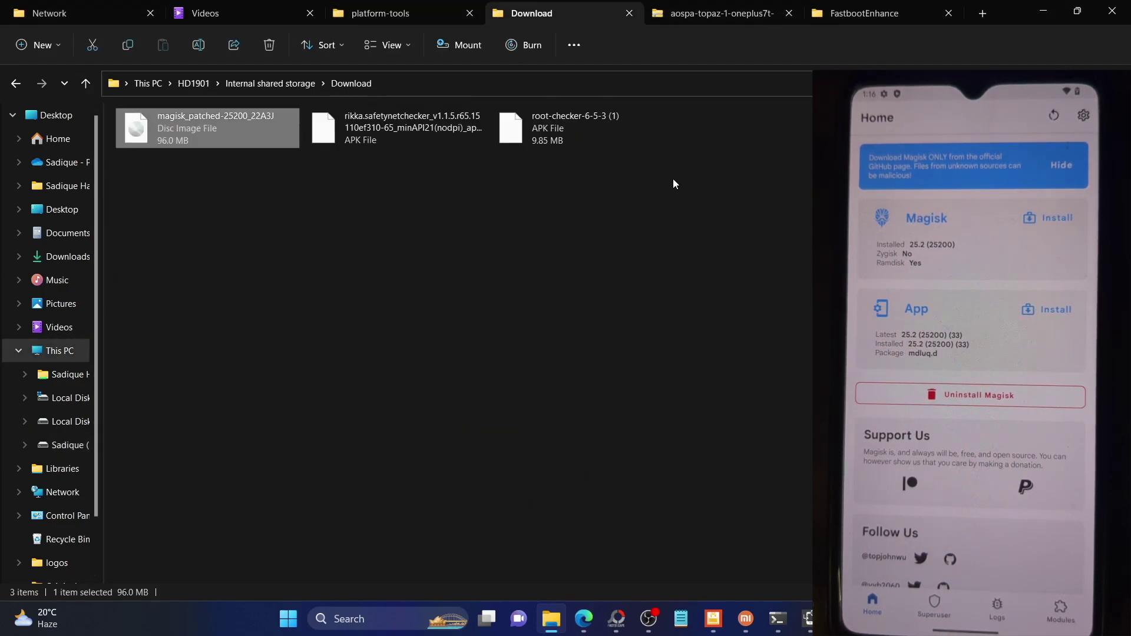
{"action": "left_click", "coordinate": [252, 91]}
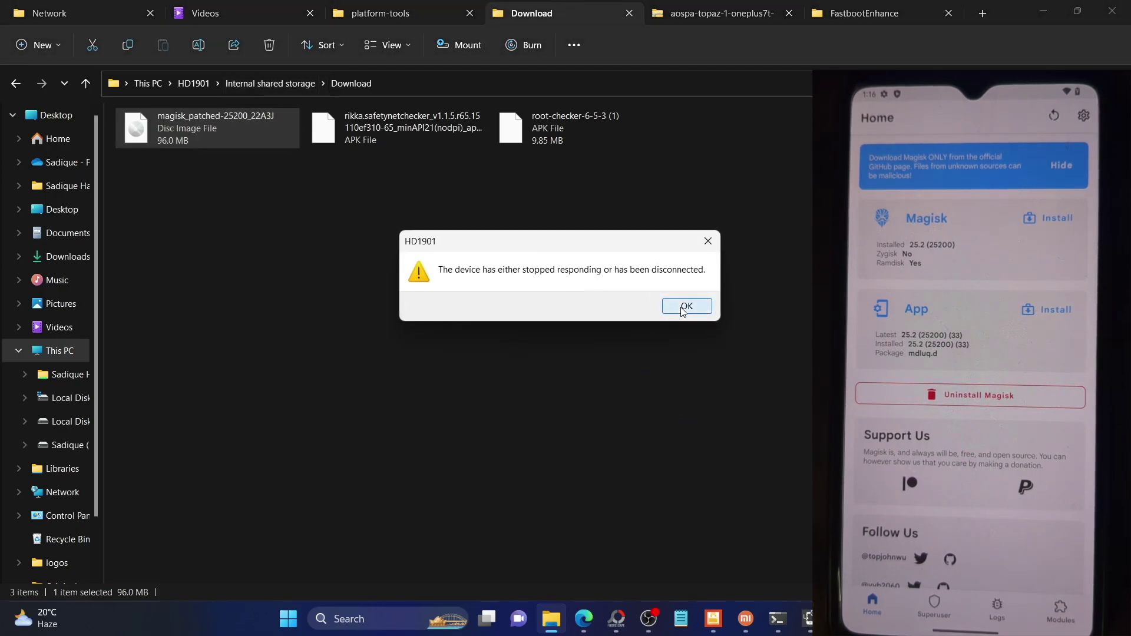
{"action": "left_click", "coordinate": [685, 307]}
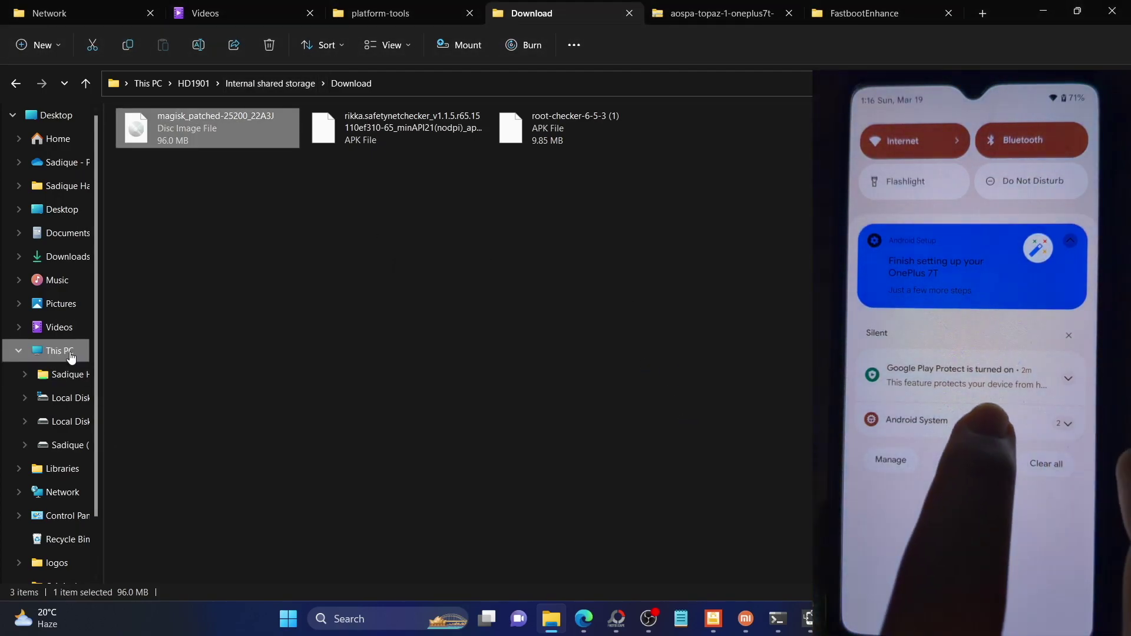
From This PC, open the HD1901 phone's Internal shared storage and select the safetynet-fix-v2.3.1-MOD_3.0 (1) archive.
{"action": "left_click", "coordinate": [71, 355]}
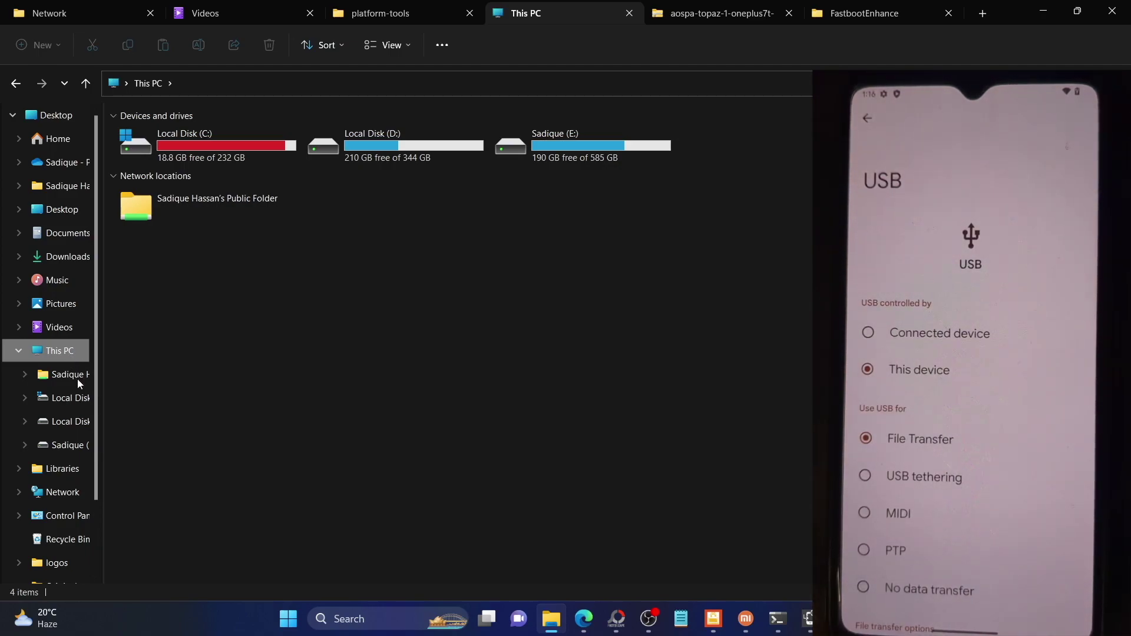
{"action": "left_click", "coordinate": [73, 383]}
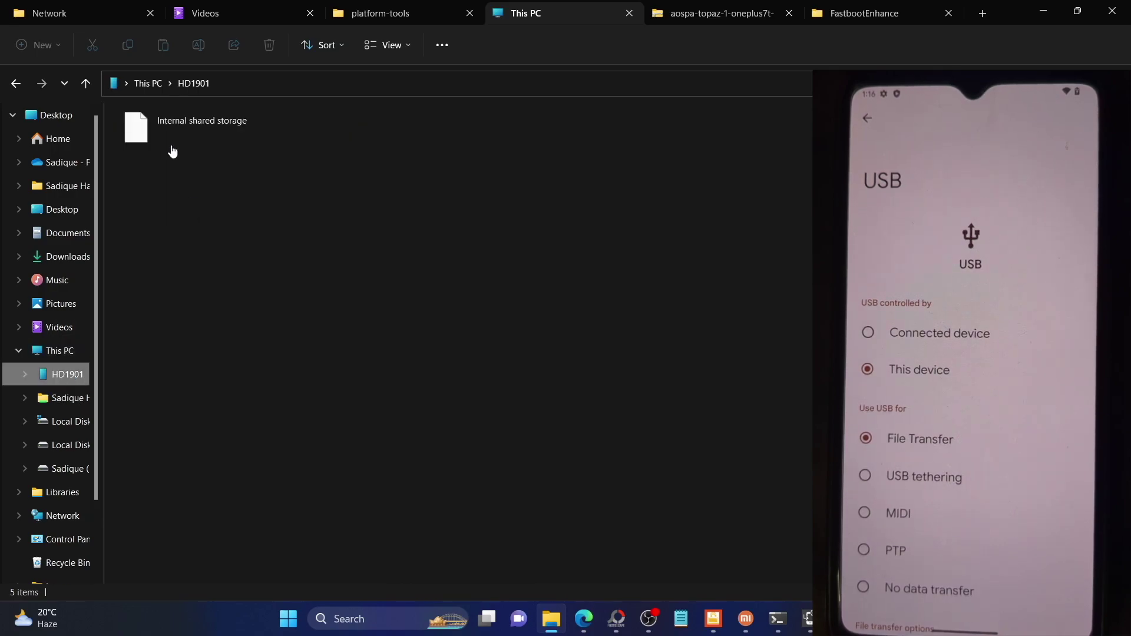
{"action": "left_click", "coordinate": [167, 136]}
{"action": "double_click", "coordinate": [167, 136]}
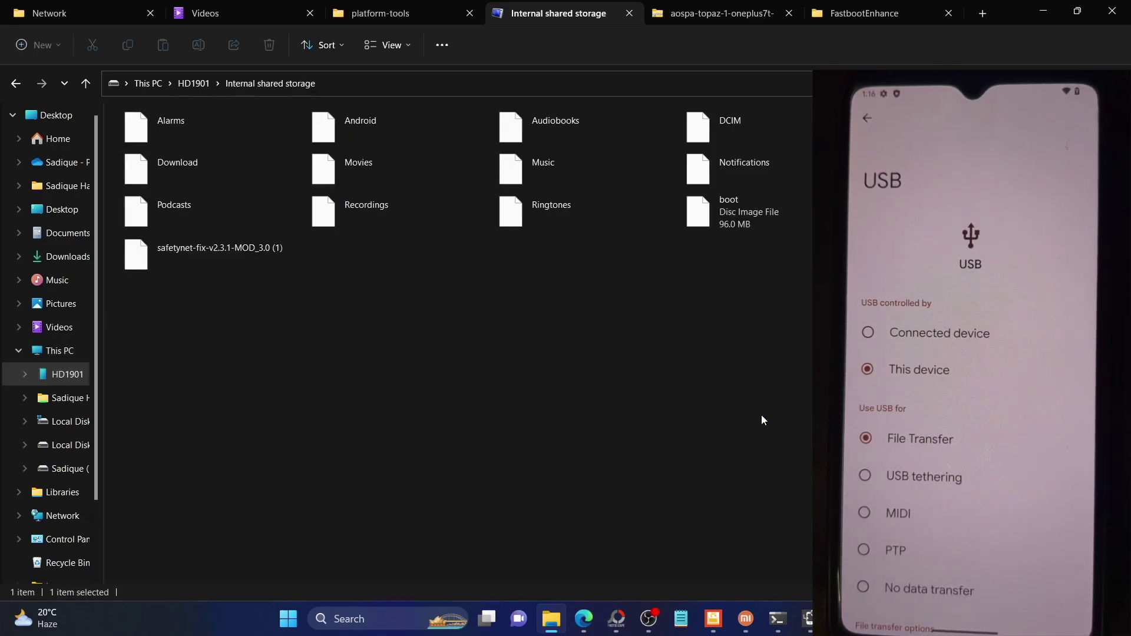
{"action": "left_click", "coordinate": [225, 260]}
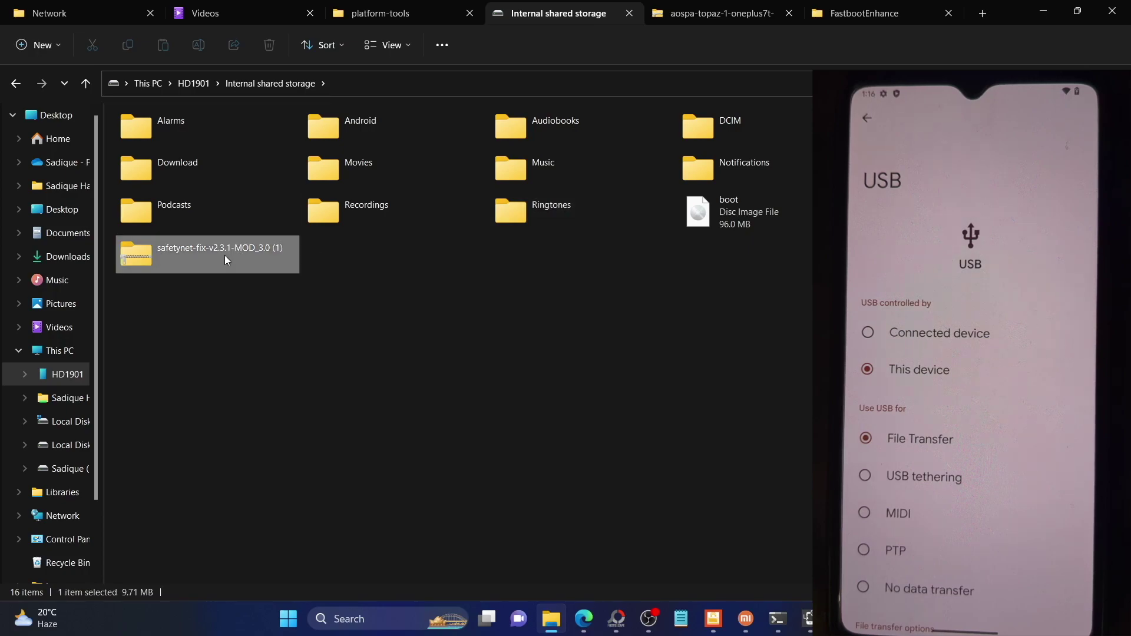
Deselect the archive, switch to Edge and go back in the SafetyNet guide to the Enforce DenyList and Configure DenyList instructions.
{"action": "left_click", "coordinate": [569, 323]}
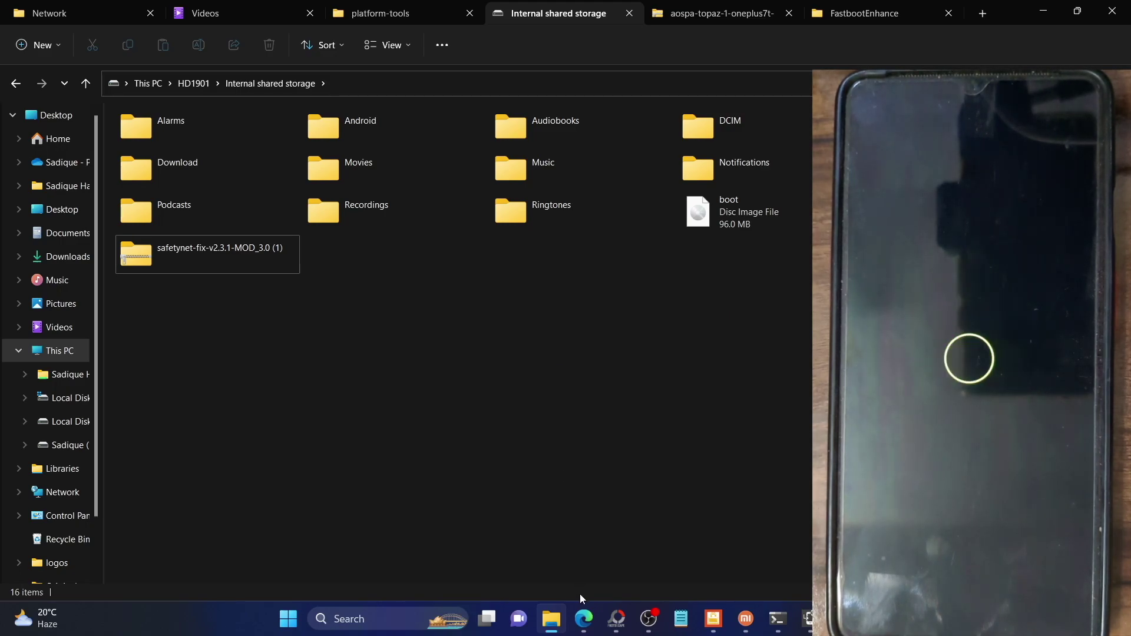
{"action": "left_click", "coordinate": [583, 615]}
{"action": "scroll", "coordinate": [435, 355], "scroll_direction": "up", "scroll_amount": 15}
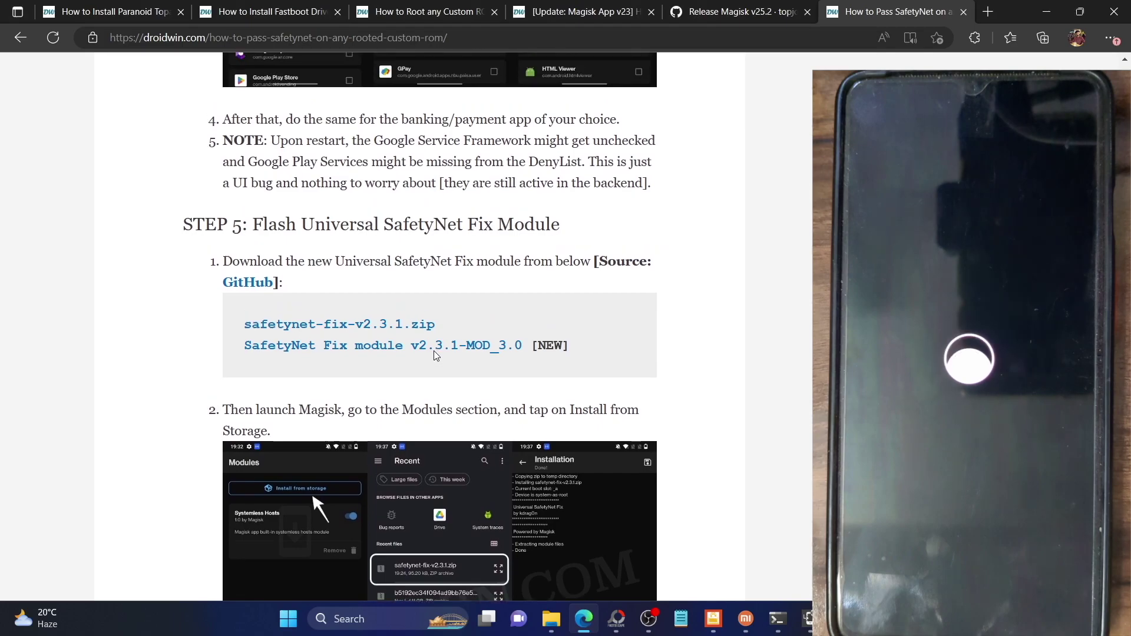
{"action": "scroll", "coordinate": [433, 353], "scroll_direction": "up", "scroll_amount": 3}
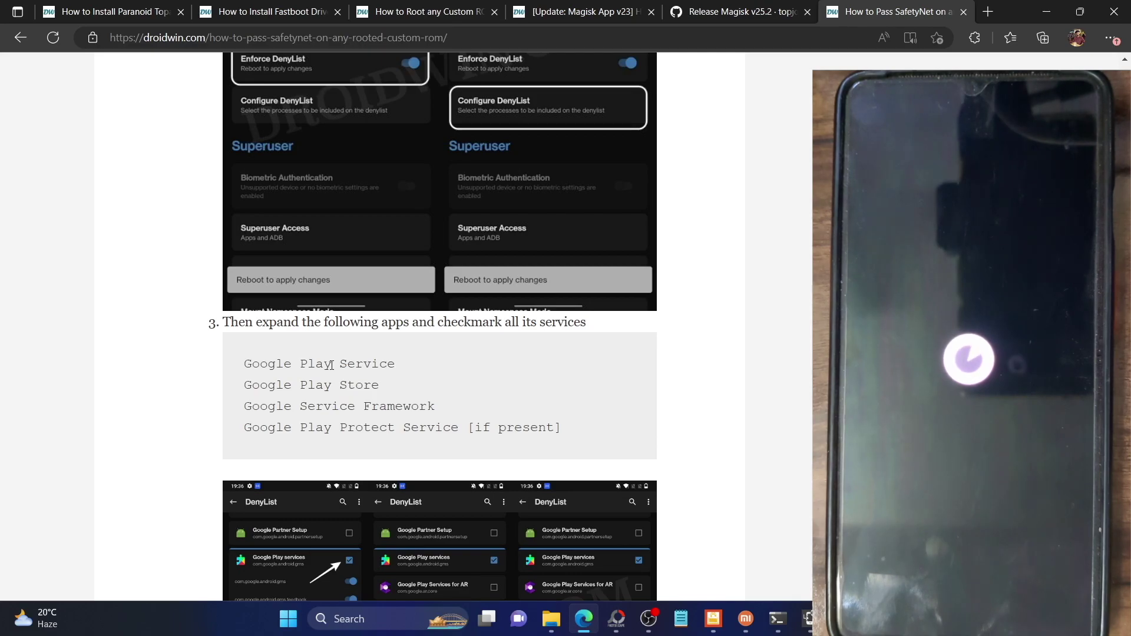
{"action": "scroll", "coordinate": [331, 366], "scroll_direction": "up", "scroll_amount": 2}
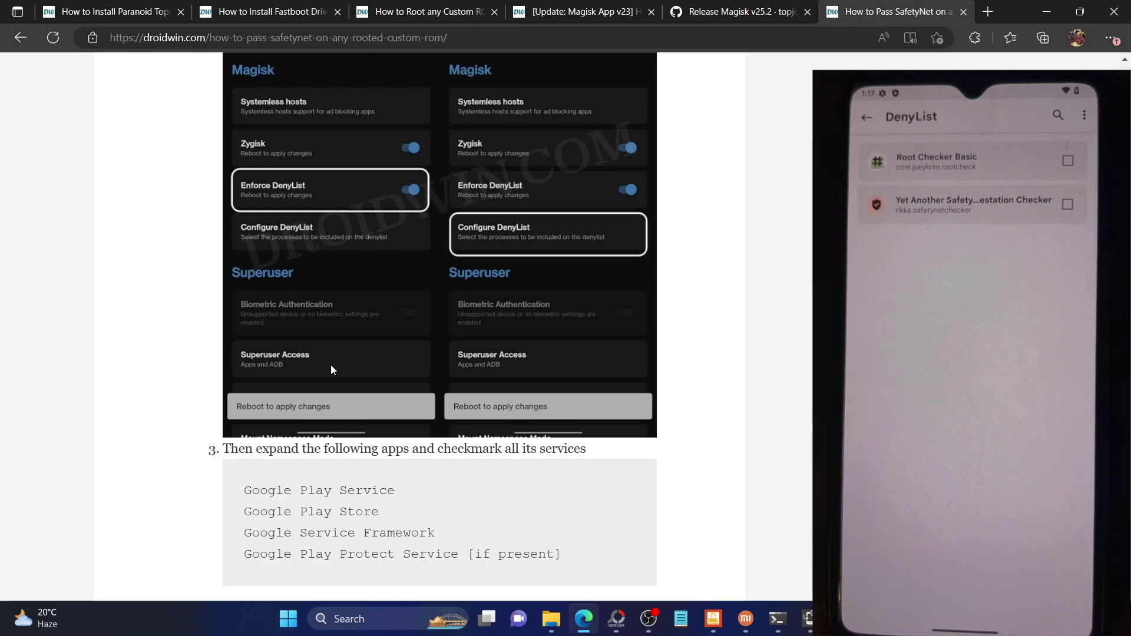
Examine the guide's list of apps to checkmark in the DenyList, highlighting the entries from Google Play Service to Google Play Protect Service.
{"action": "scroll", "coordinate": [331, 365], "scroll_direction": "down", "scroll_amount": 1}
{"action": "left_click_drag", "start_coordinate": [437, 500], "coordinate": [235, 454]}
{"action": "double_click", "coordinate": [307, 525]}
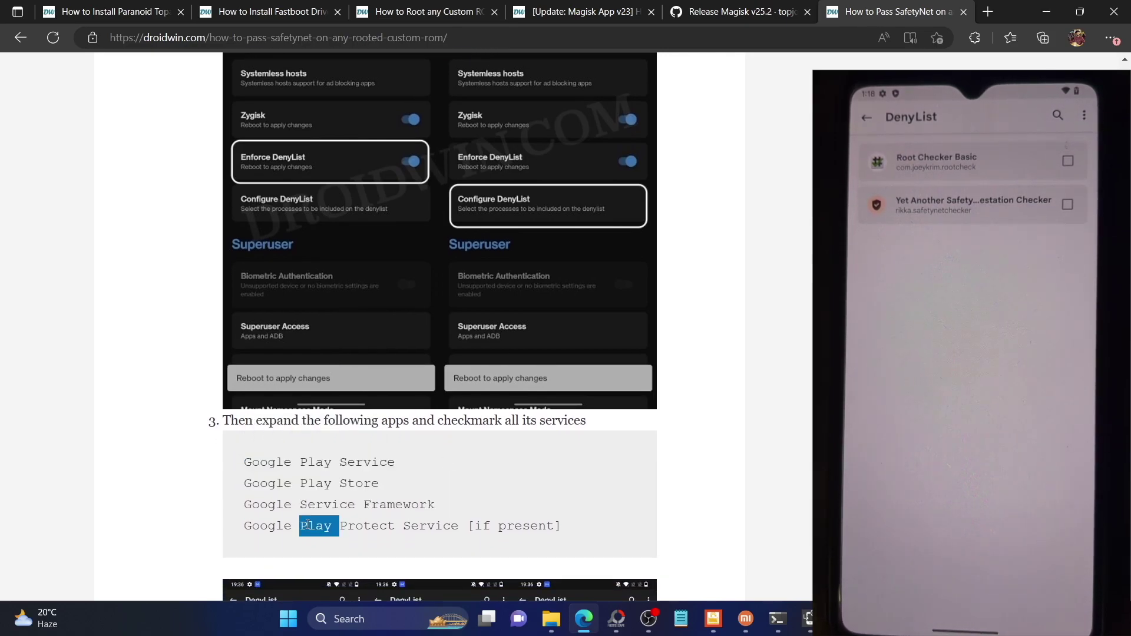
{"action": "triple_click", "coordinate": [307, 525]}
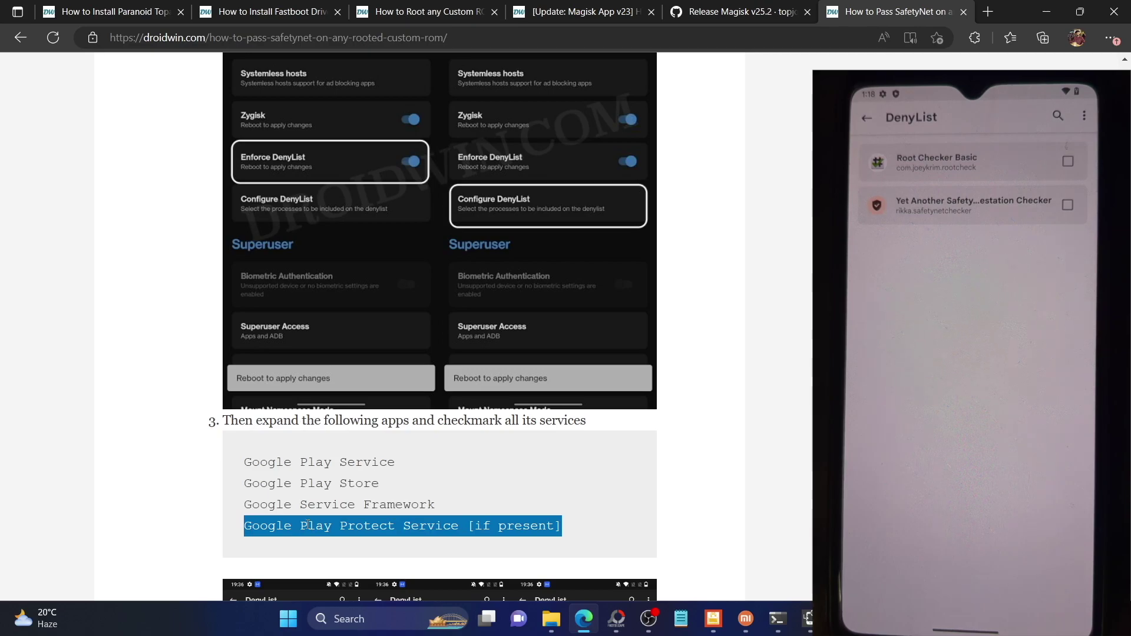
{"action": "double_click", "coordinate": [307, 525]}
{"action": "left_click", "coordinate": [254, 463]}
{"action": "left_click_drag", "start_coordinate": [245, 466], "coordinate": [439, 506]}
{"action": "left_click", "coordinate": [427, 525]}
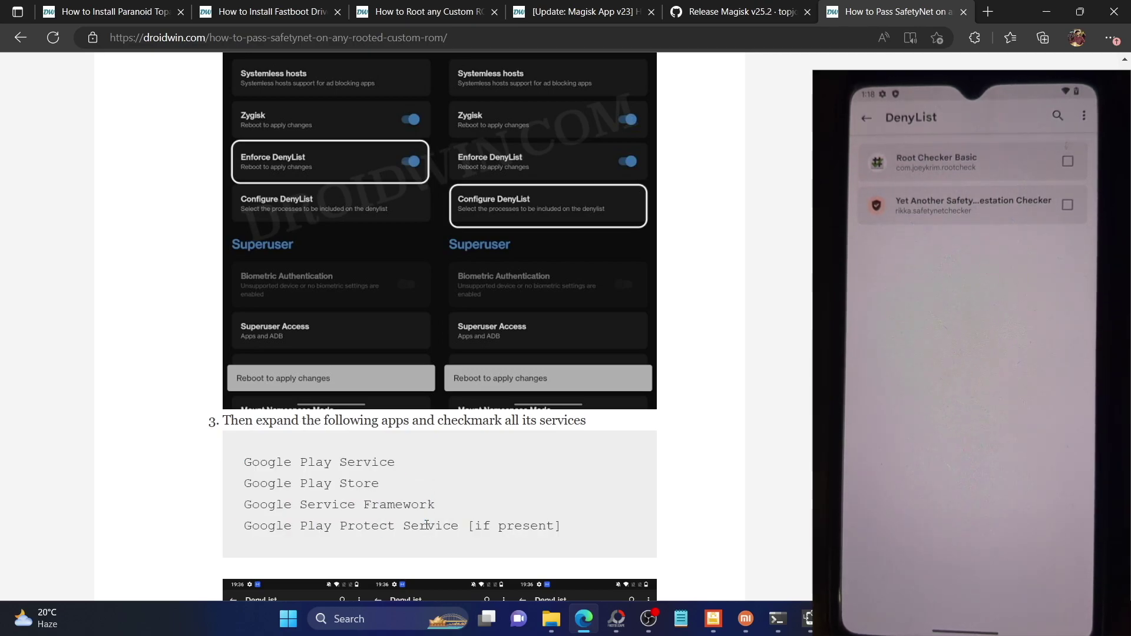
{"action": "triple_click", "coordinate": [427, 525]}
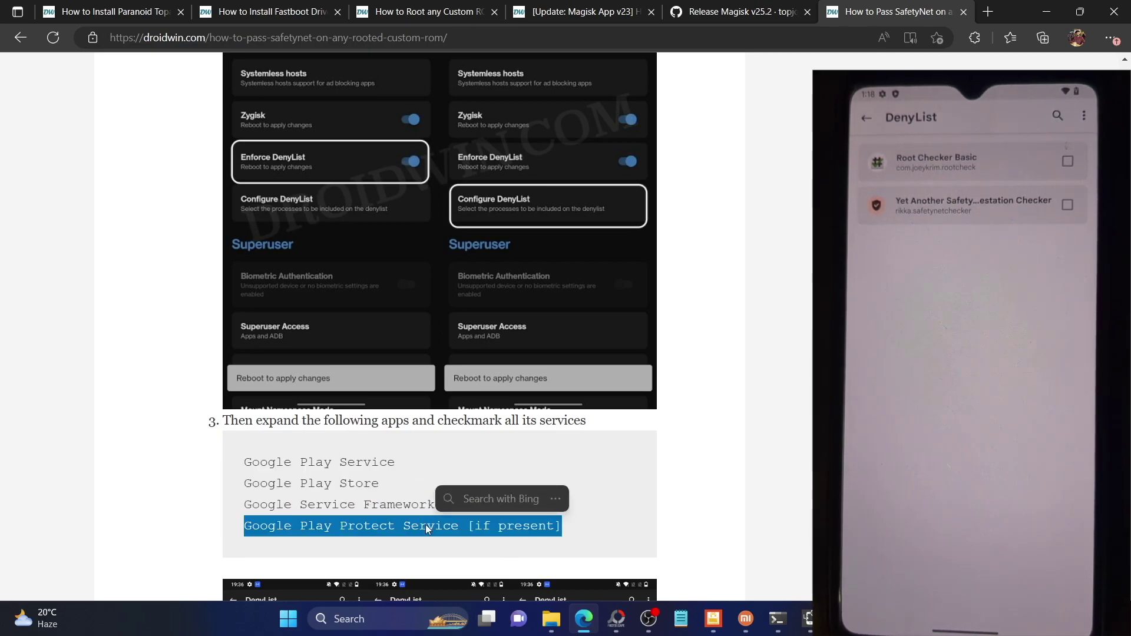
{"action": "left_click", "coordinate": [309, 492]}
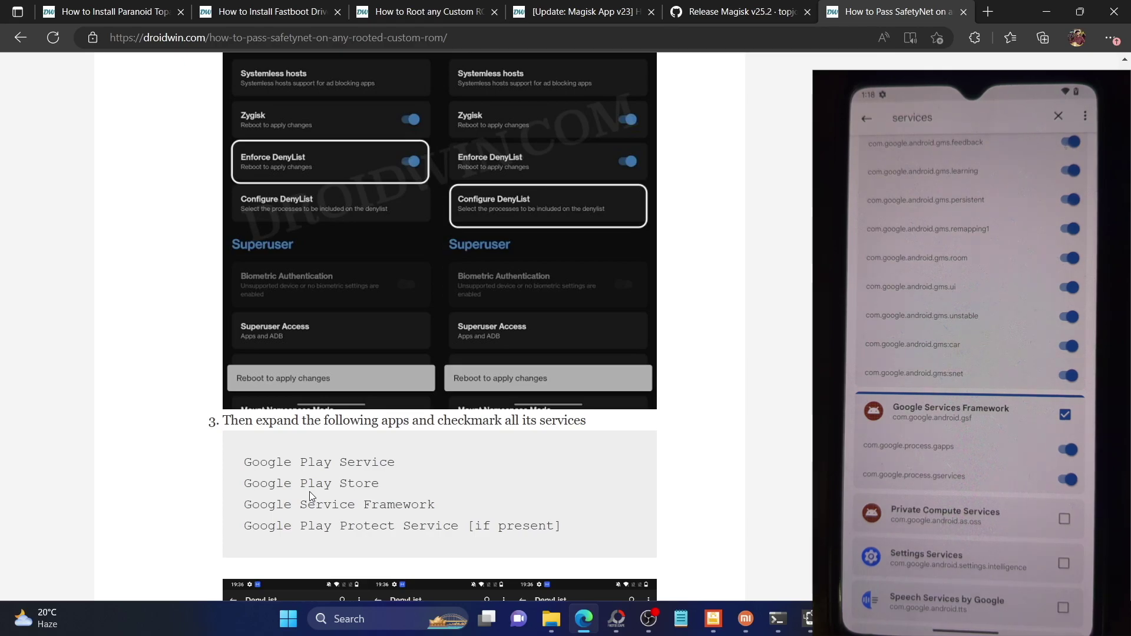
Read on from the DenyList app list through STEP 5: Flash Universal SafetyNet Fix Module to STEP 6: Delete Data.
{"action": "scroll", "coordinate": [310, 491], "scroll_direction": "down", "scroll_amount": 1}
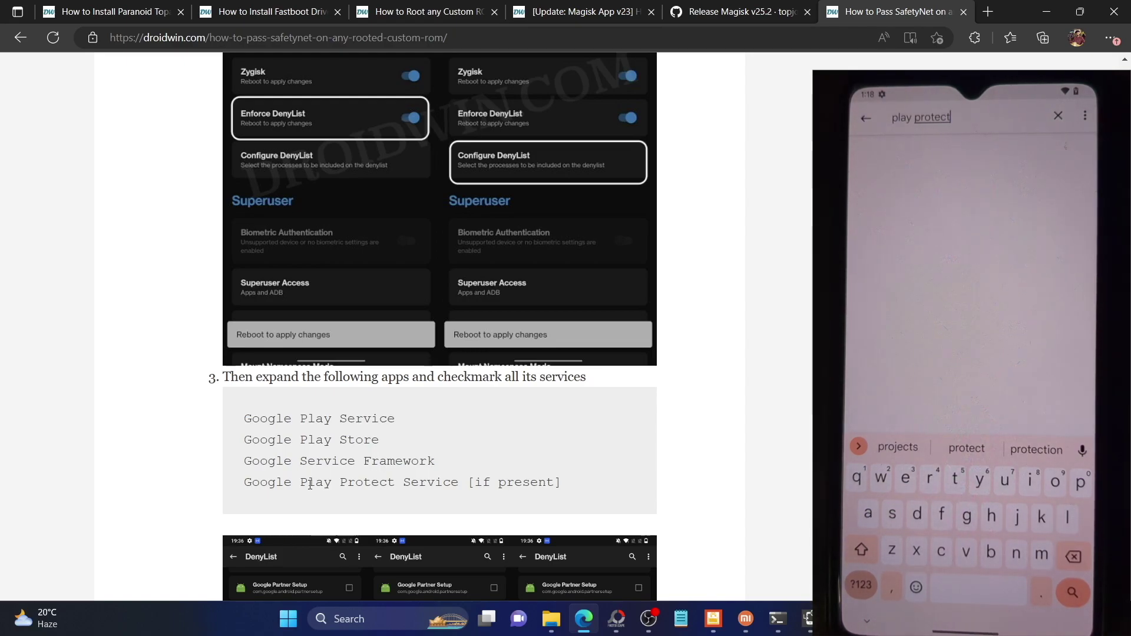
{"action": "scroll", "coordinate": [311, 484], "scroll_direction": "down", "scroll_amount": 1}
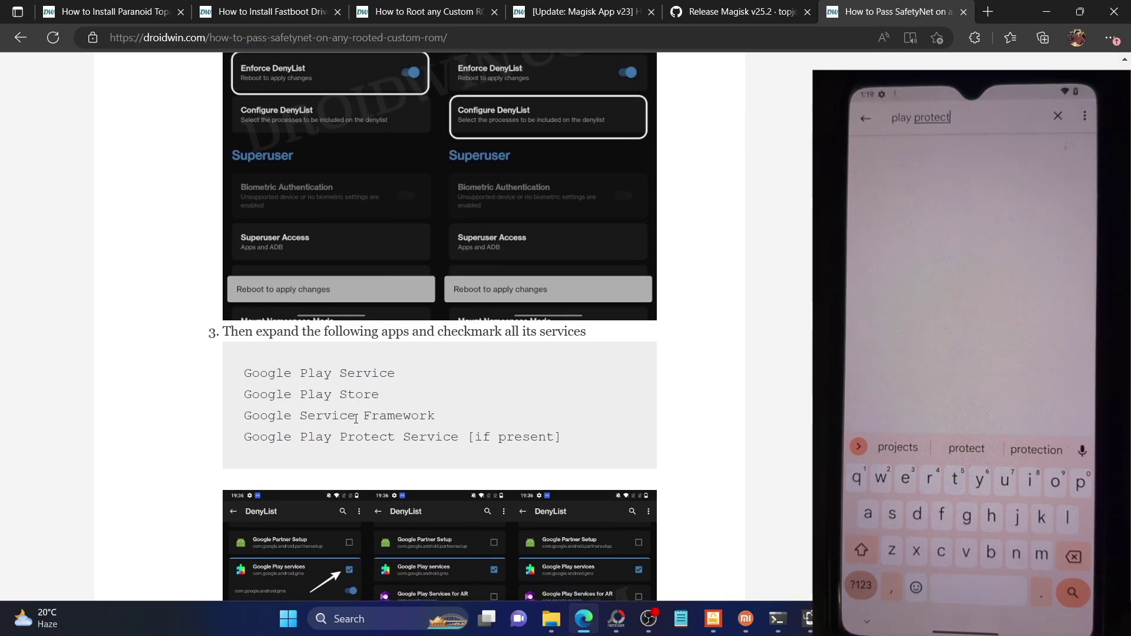
{"action": "scroll", "coordinate": [355, 419], "scroll_direction": "down", "scroll_amount": 8}
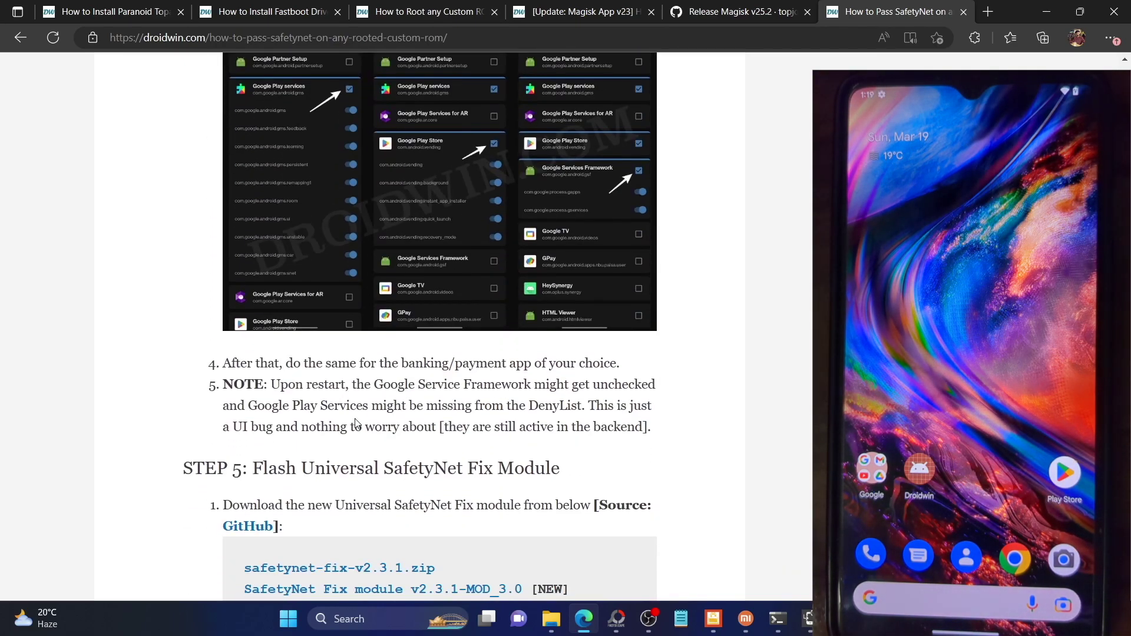
{"action": "scroll", "coordinate": [357, 423], "scroll_direction": "up", "scroll_amount": 1}
{"action": "scroll", "coordinate": [356, 423], "scroll_direction": "down", "scroll_amount": 4}
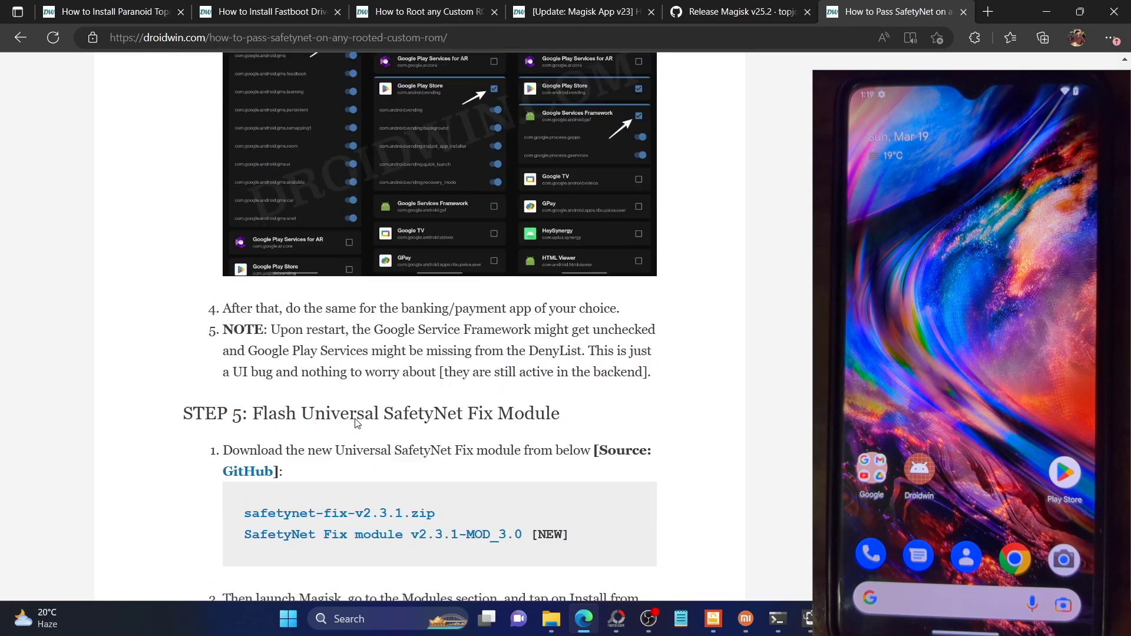
{"action": "scroll", "coordinate": [355, 418], "scroll_direction": "down", "scroll_amount": 12}
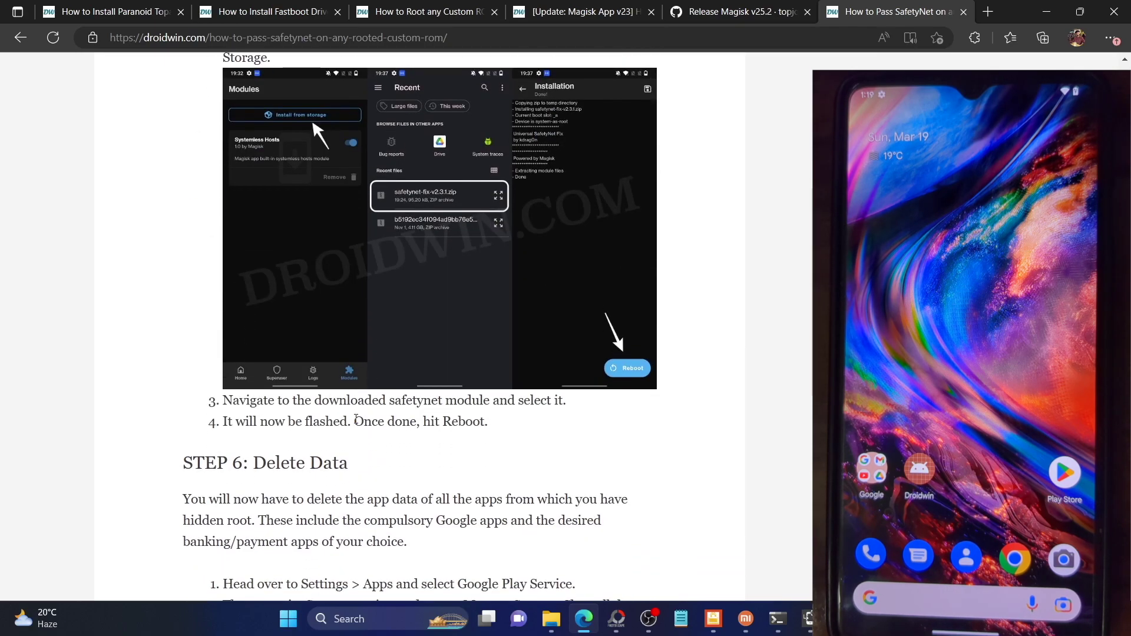
{"action": "scroll", "coordinate": [356, 419], "scroll_direction": "down", "scroll_amount": 2}
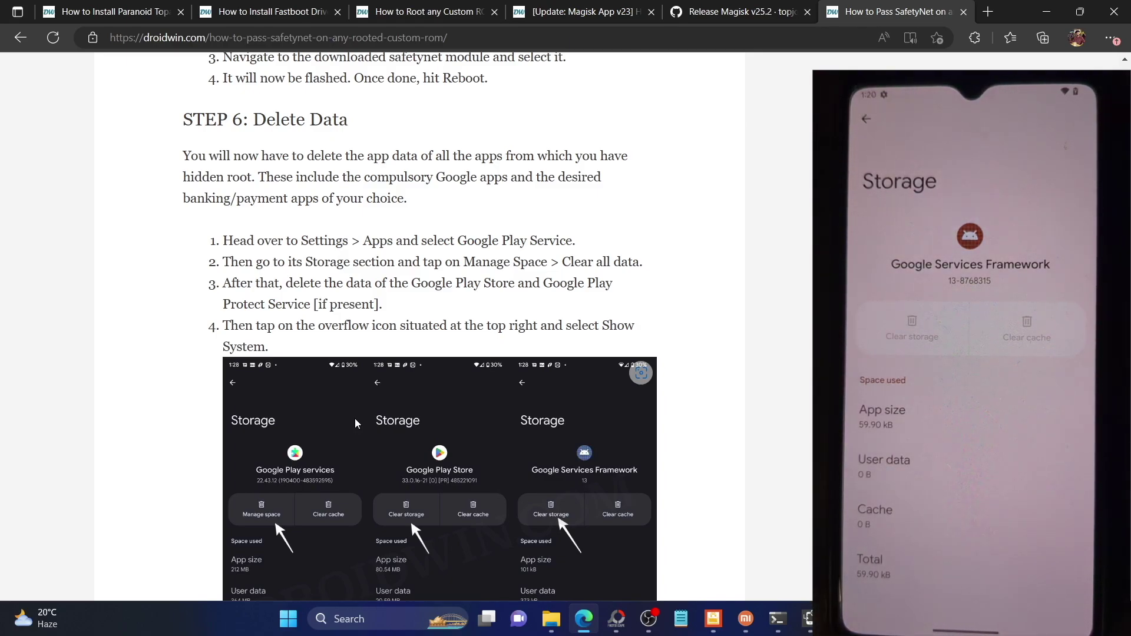
Return to the guide's DenyList app list and highlight the Google Play Protect Service entry.
{"action": "scroll", "coordinate": [356, 424], "scroll_direction": "up", "scroll_amount": 5}
{"action": "scroll", "coordinate": [355, 423], "scroll_direction": "down", "scroll_amount": 3}
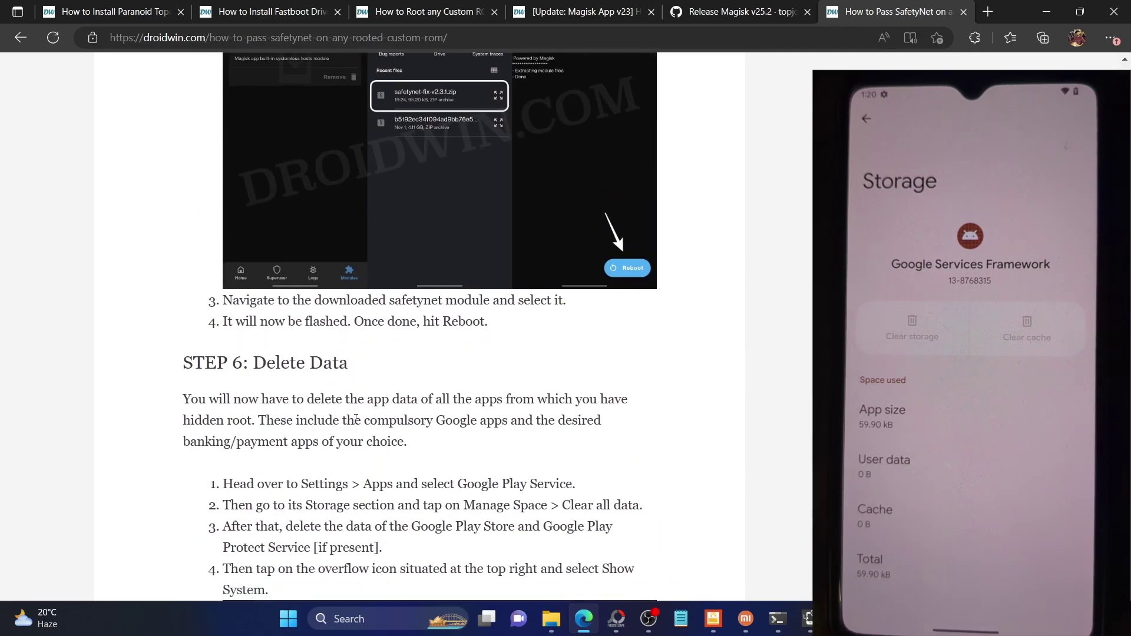
{"action": "scroll", "coordinate": [356, 423], "scroll_direction": "up", "scroll_amount": 4}
{"action": "scroll", "coordinate": [355, 421], "scroll_direction": "up", "scroll_amount": 13}
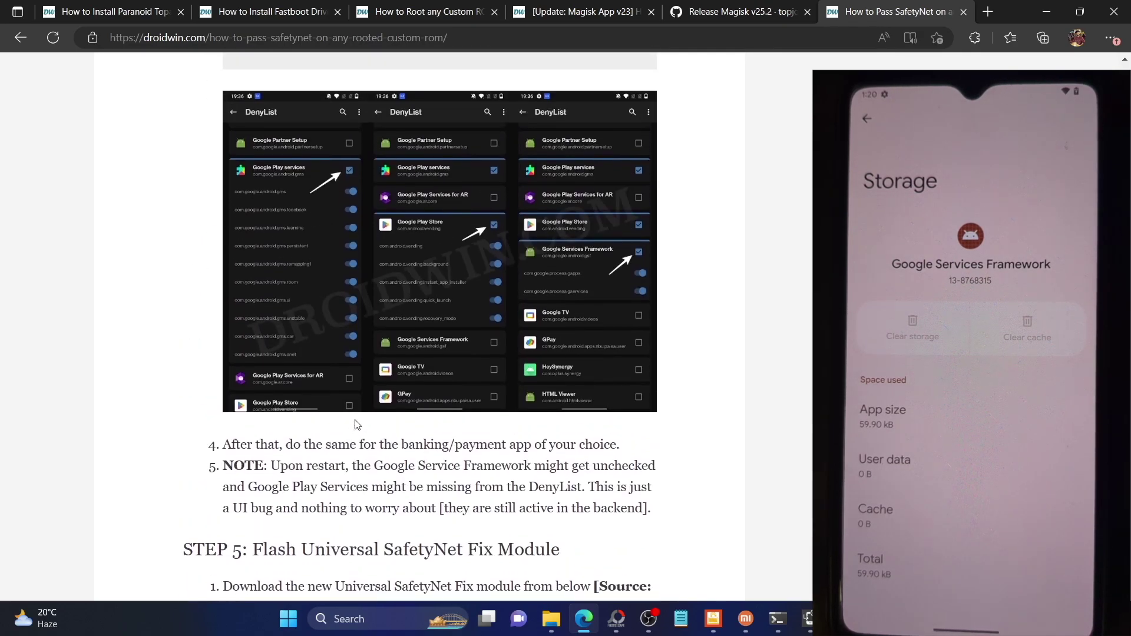
{"action": "scroll", "coordinate": [355, 419], "scroll_direction": "up", "scroll_amount": 2}
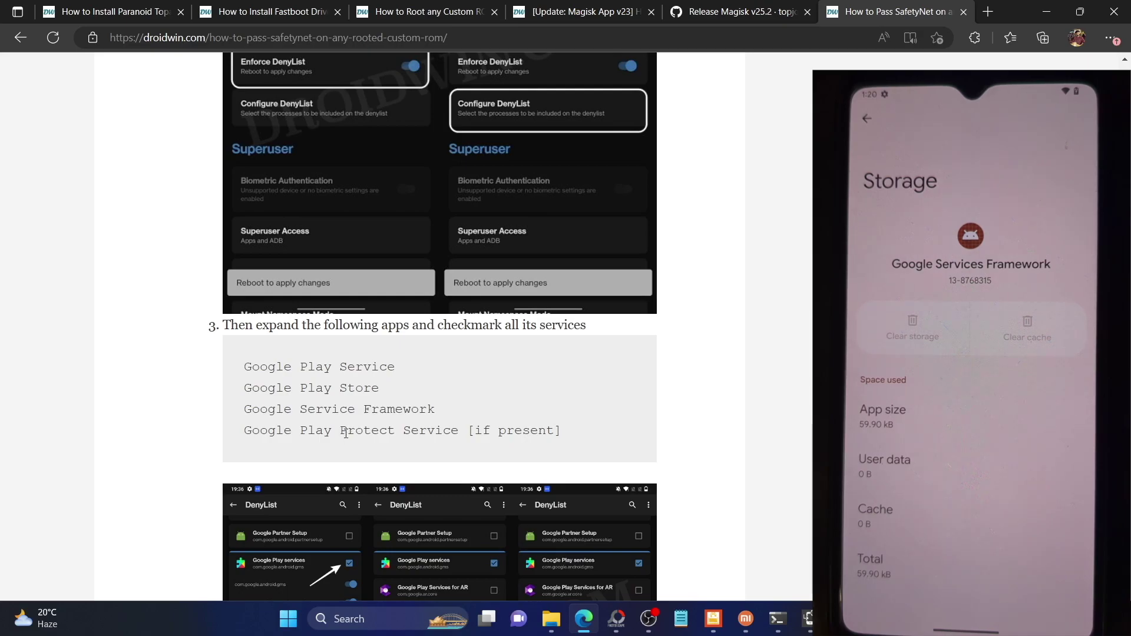
{"action": "left_click_drag", "start_coordinate": [461, 430], "coordinate": [247, 431]}
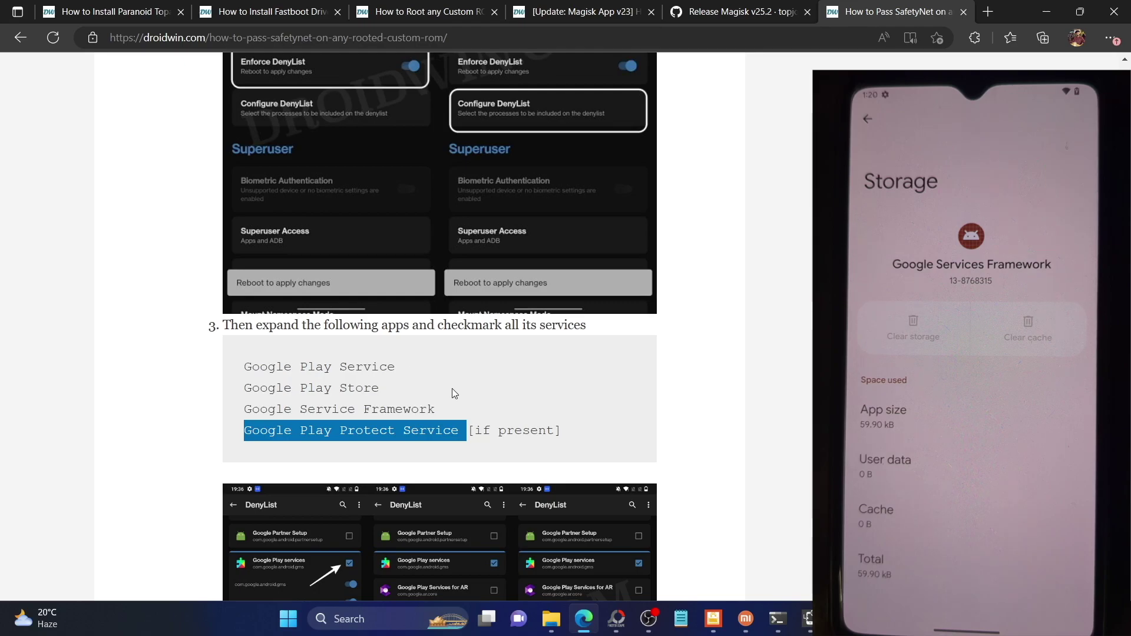
{"action": "left_click", "coordinate": [450, 424]}
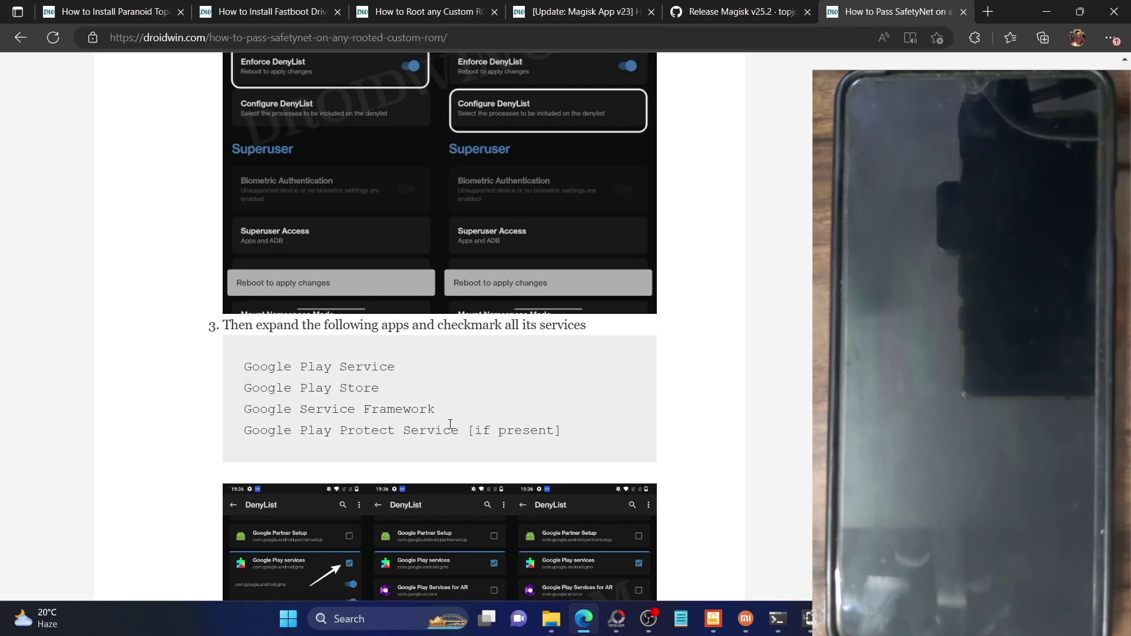
Read through STEP 6: Delete Data to STEP 7: Check SafetyNet Test Results, and highlight the guide's web address.
{"action": "scroll", "coordinate": [450, 424], "scroll_direction": "down", "scroll_amount": 1}
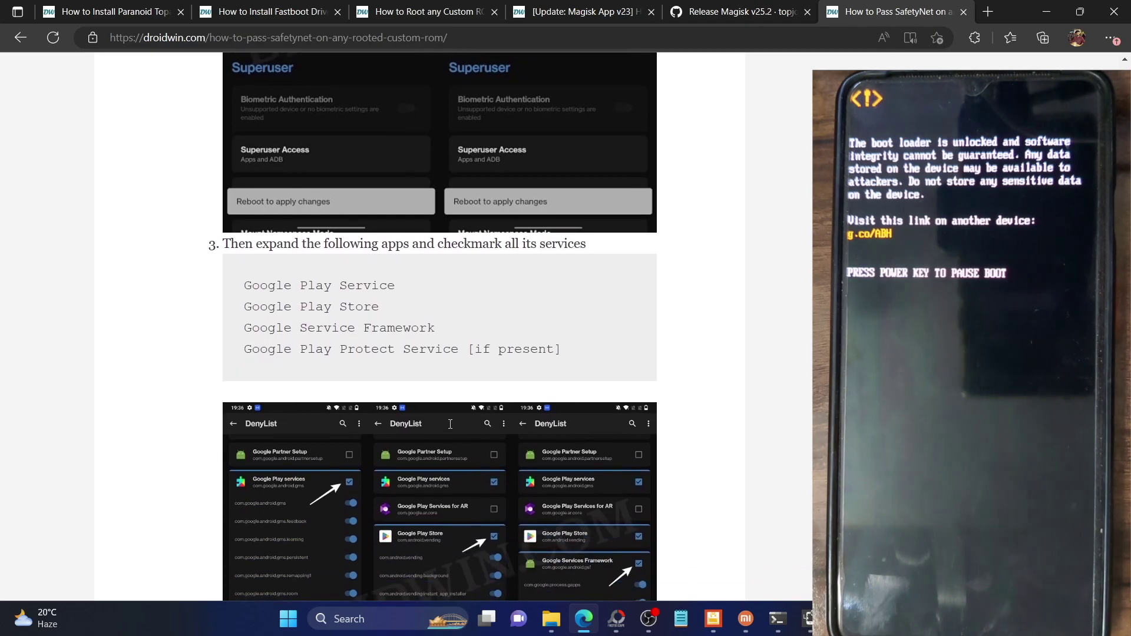
{"action": "scroll", "coordinate": [449, 423], "scroll_direction": "down", "scroll_amount": 6}
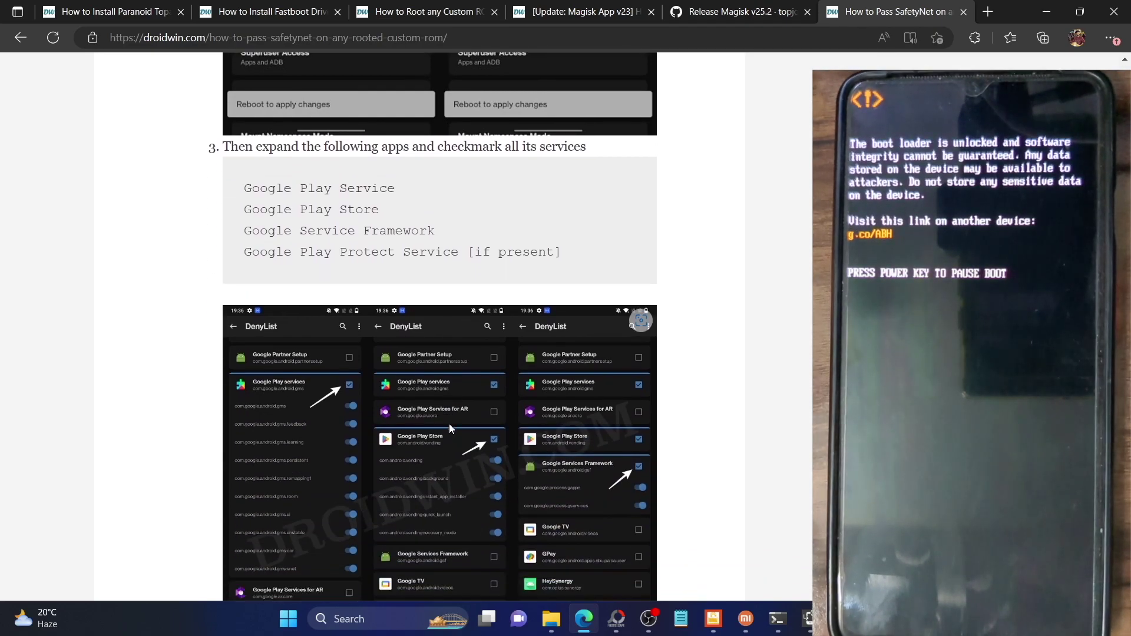
{"action": "scroll", "coordinate": [451, 428], "scroll_direction": "down", "scroll_amount": 5}
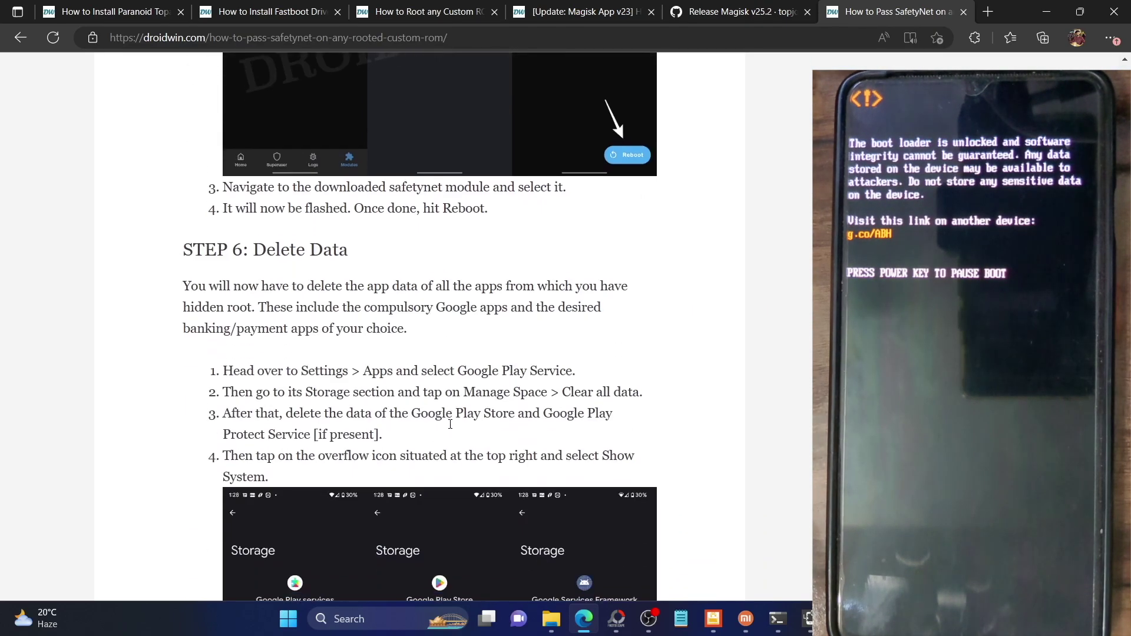
{"action": "scroll", "coordinate": [450, 428], "scroll_direction": "down", "scroll_amount": 1}
{"action": "scroll", "coordinate": [450, 429], "scroll_direction": "down", "scroll_amount": 1}
{"action": "scroll", "coordinate": [449, 423], "scroll_direction": "down", "scroll_amount": 8}
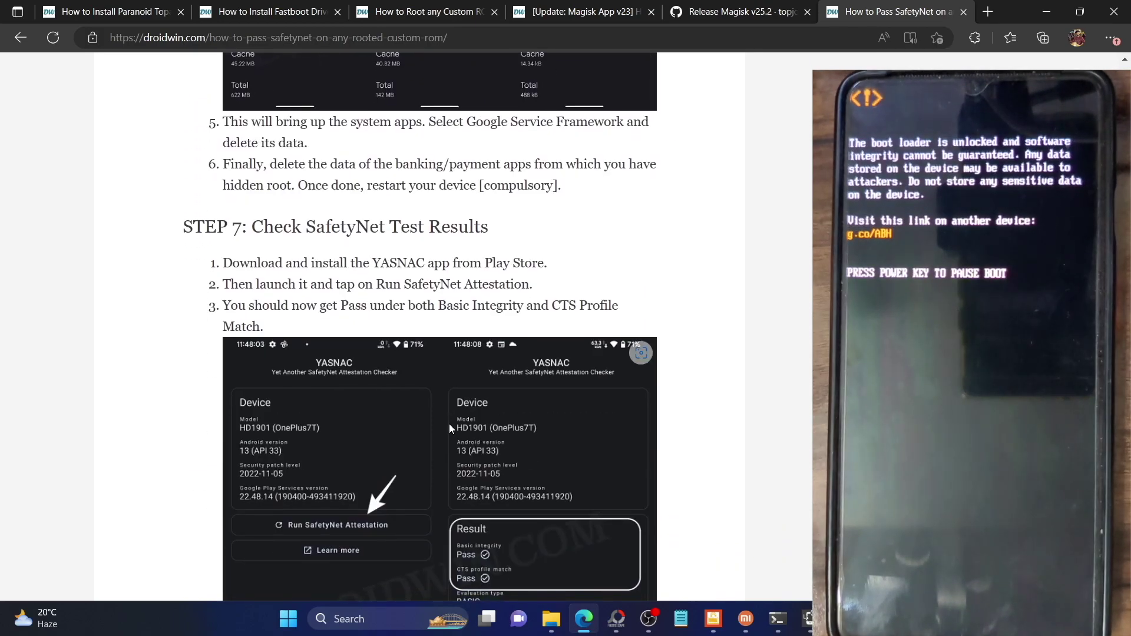
{"action": "scroll", "coordinate": [450, 423], "scroll_direction": "up", "scroll_amount": 1}
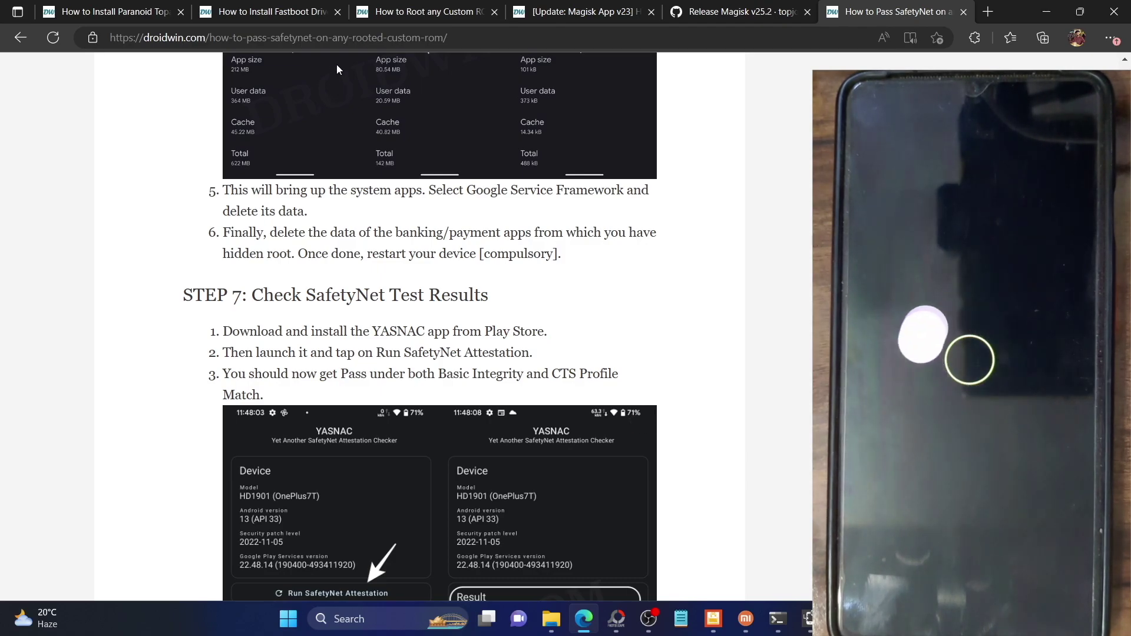
{"action": "left_click", "coordinate": [337, 41]}
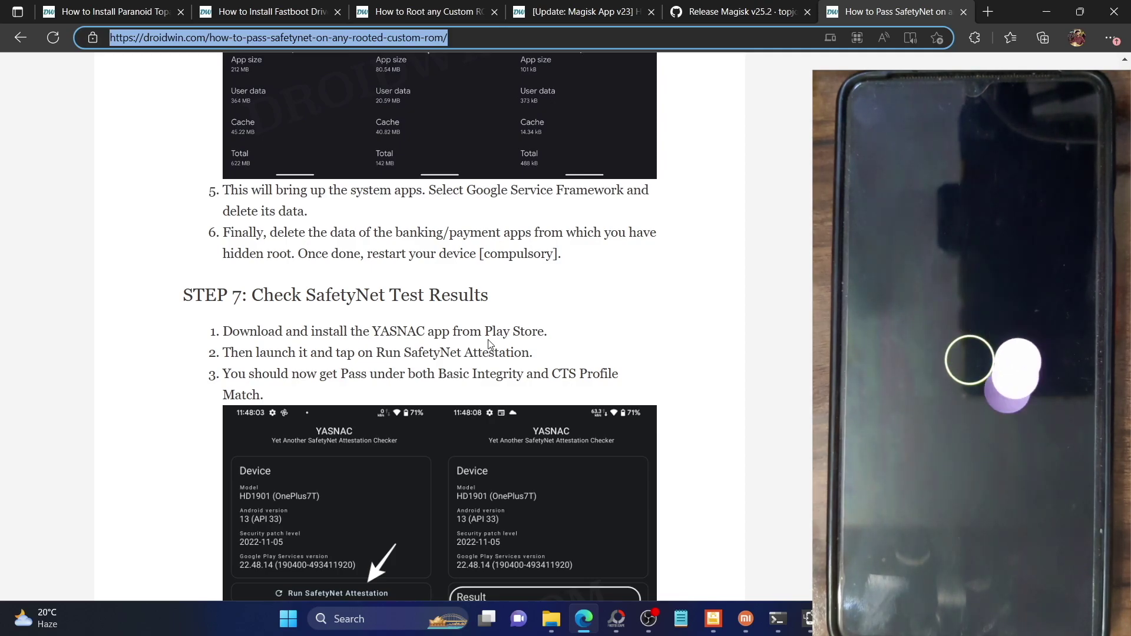
{"action": "scroll", "coordinate": [488, 340], "scroll_direction": "up", "scroll_amount": 1}
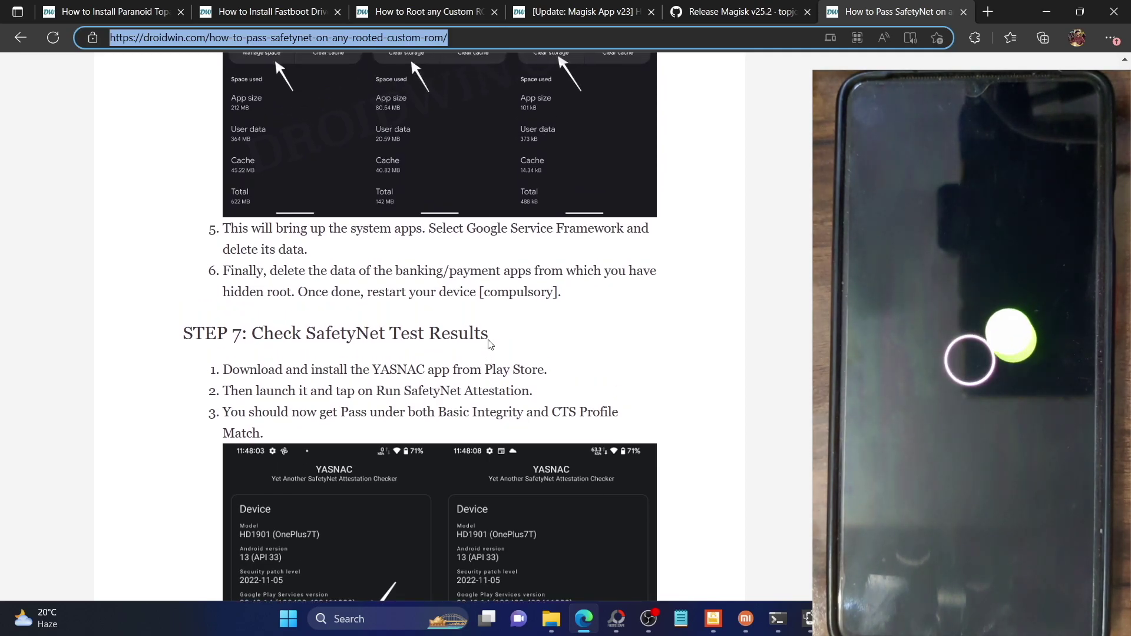